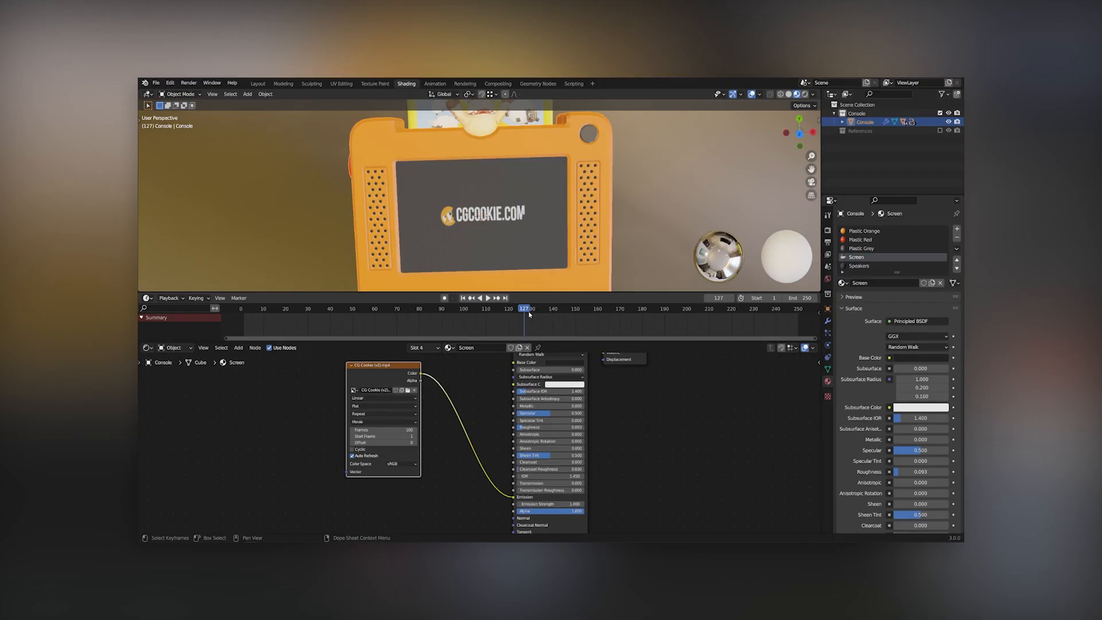
Scrub through the timeline to preview the screen's video, and examine the pixelated screen texture up close.
left_click_drag(529, 314, 616, 321)
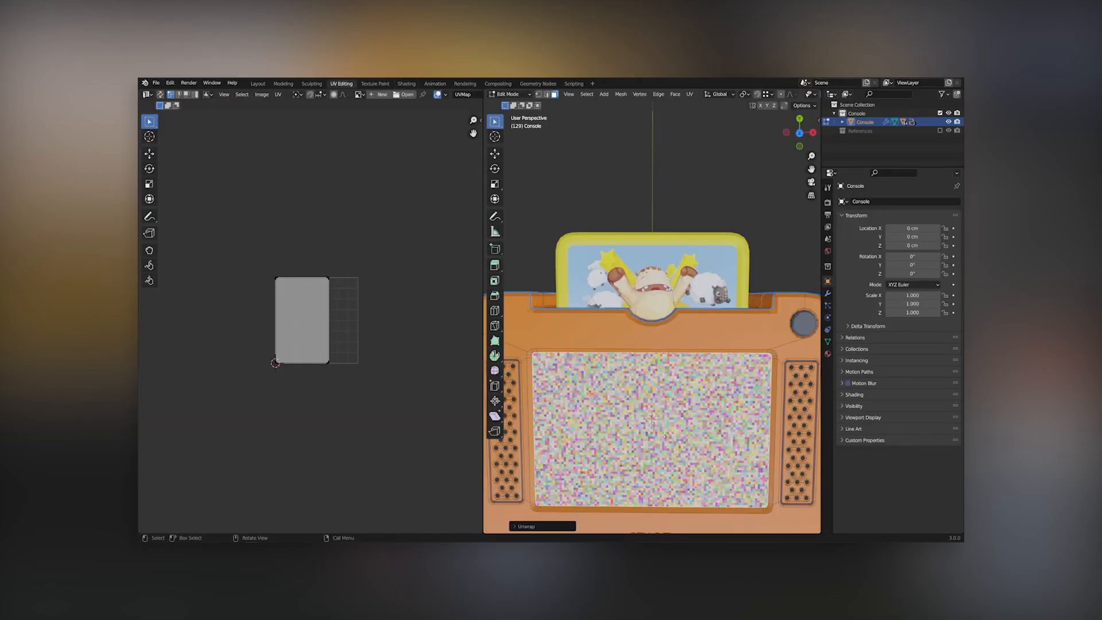
scroll(652, 315, "up", 5)
scroll(652, 315, "down", 1)
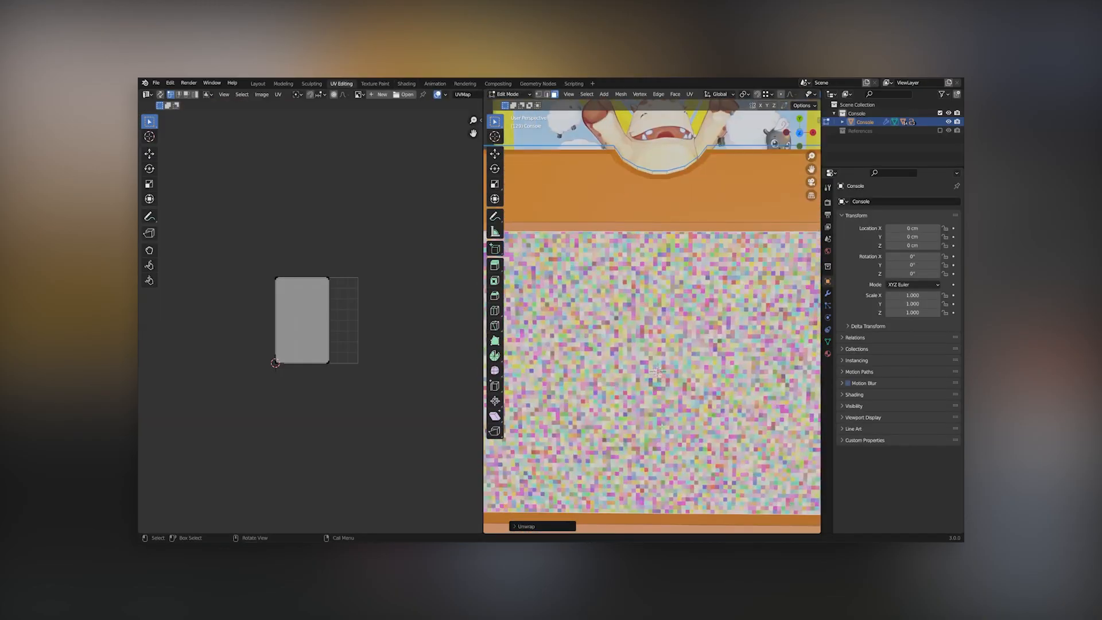
Reconnect the Principled BSDF to the Material Output's Surface in the Screen material's node setup.
left_click(406, 83)
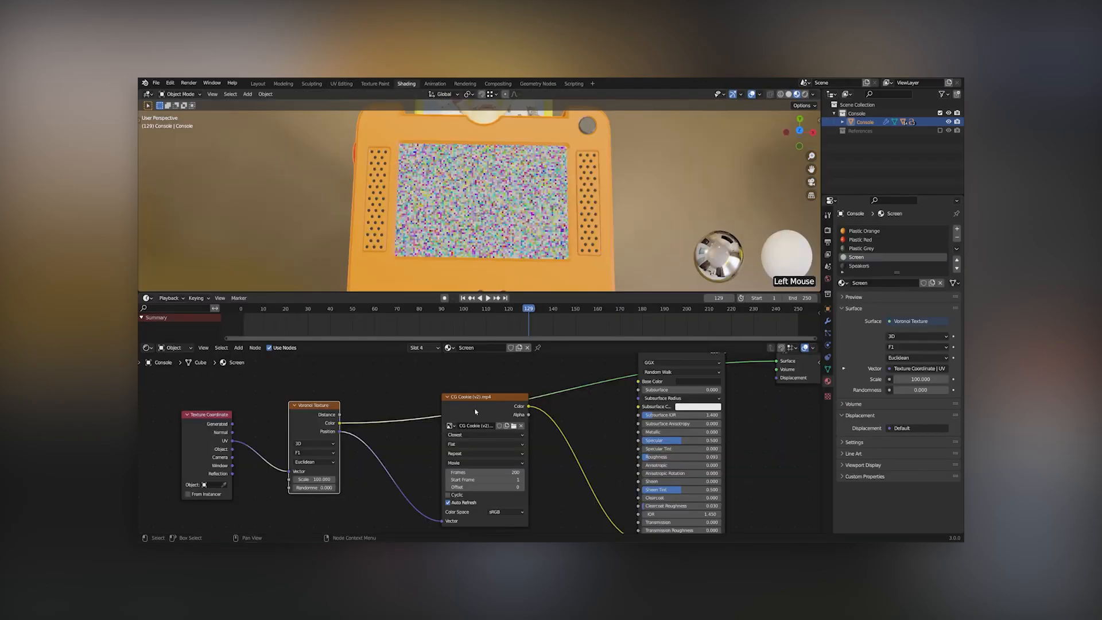
left_click(477, 408)
middle_click_drag(545, 408, 513, 413)
middle_click_drag(620, 377, 620, 394)
left_click_drag(694, 374, 744, 383)
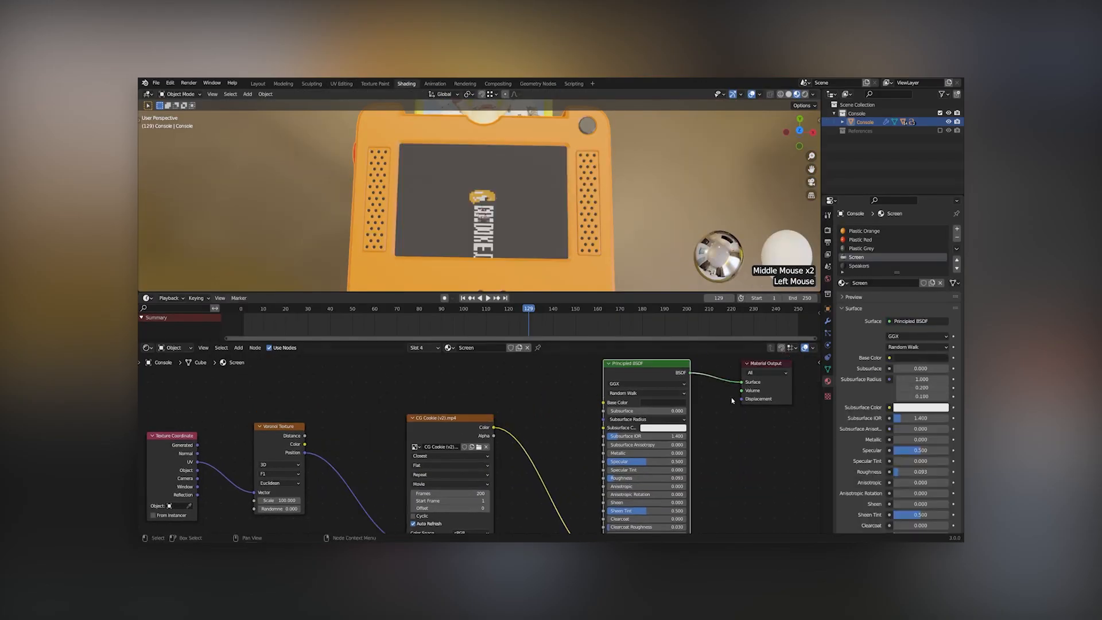
Rotate all of the console screen's UVs by 90 degrees in the UV Editing workspace.
left_click(341, 83)
scroll(379, 344, "down", 2)
key("a")
scroll(652, 316, "down", 3)
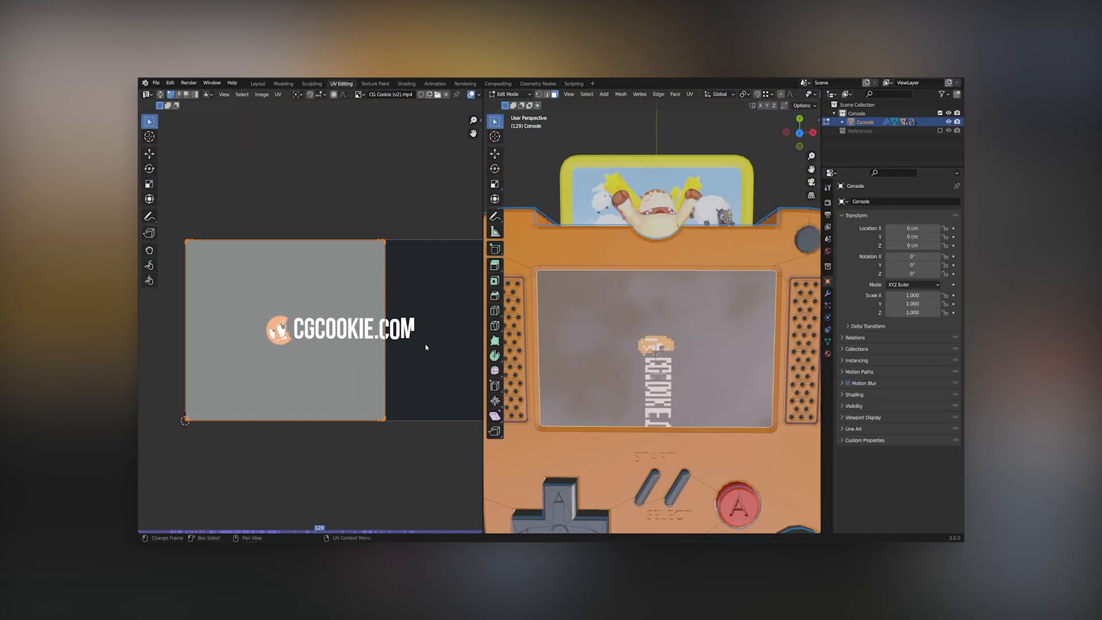
type("r90")
key("Return")
Shift the screen's UVs along X over the CGCookie.com logo and scale them up.
key("g")
key("x")
left_click(479, 281)
key("s")
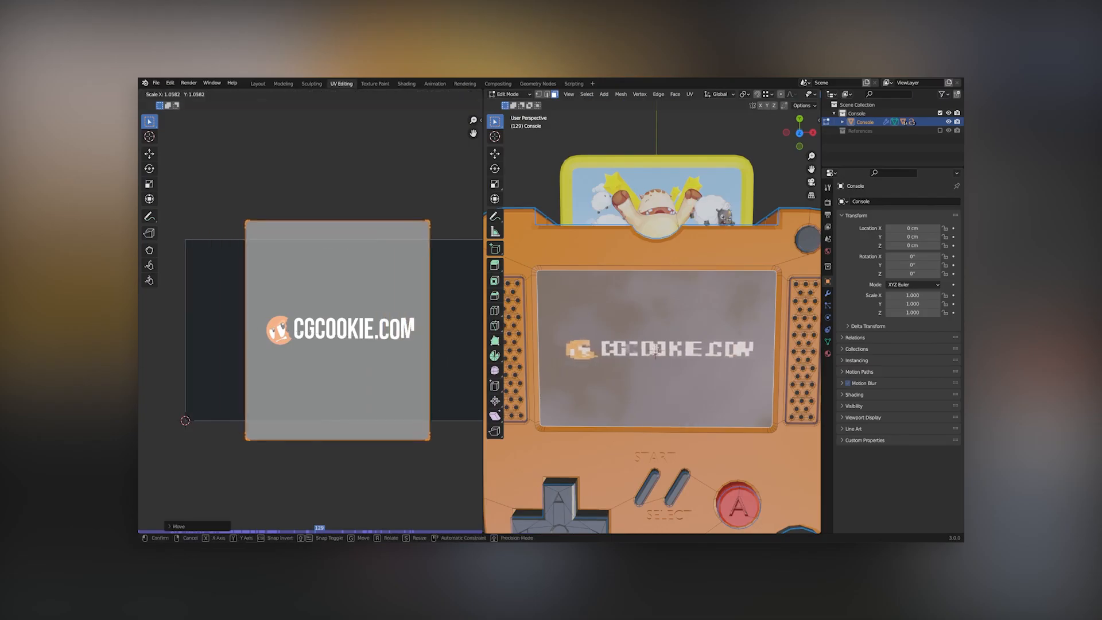
left_click(479, 261)
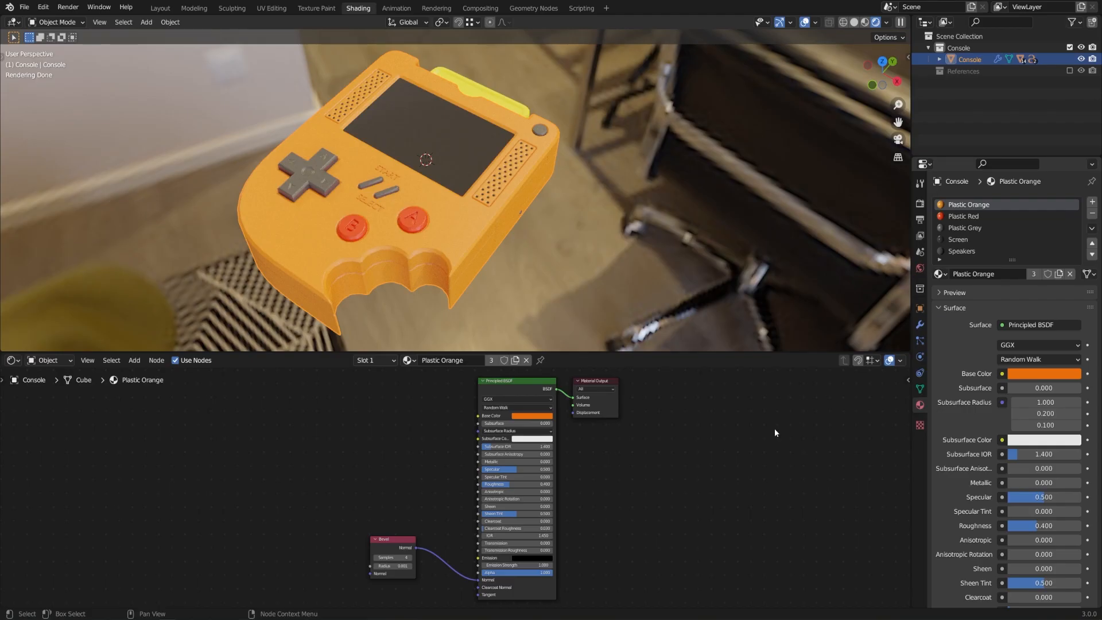
View the eat_sheep_title.jpg artwork from the textures folder, and return to Blender.
left_click(57, 617)
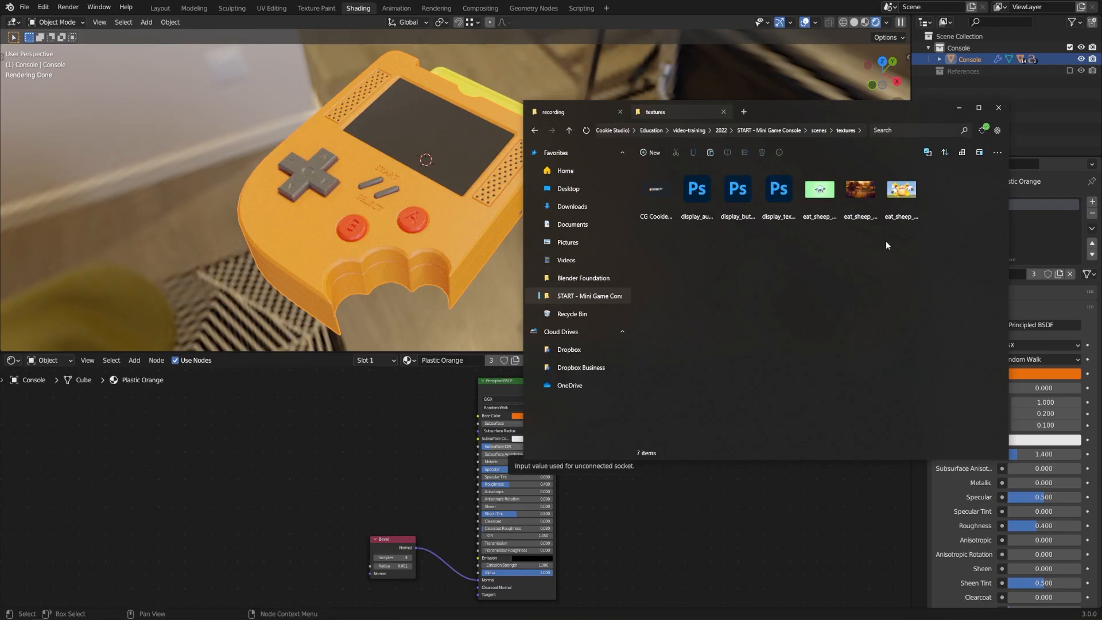
double_click(893, 194)
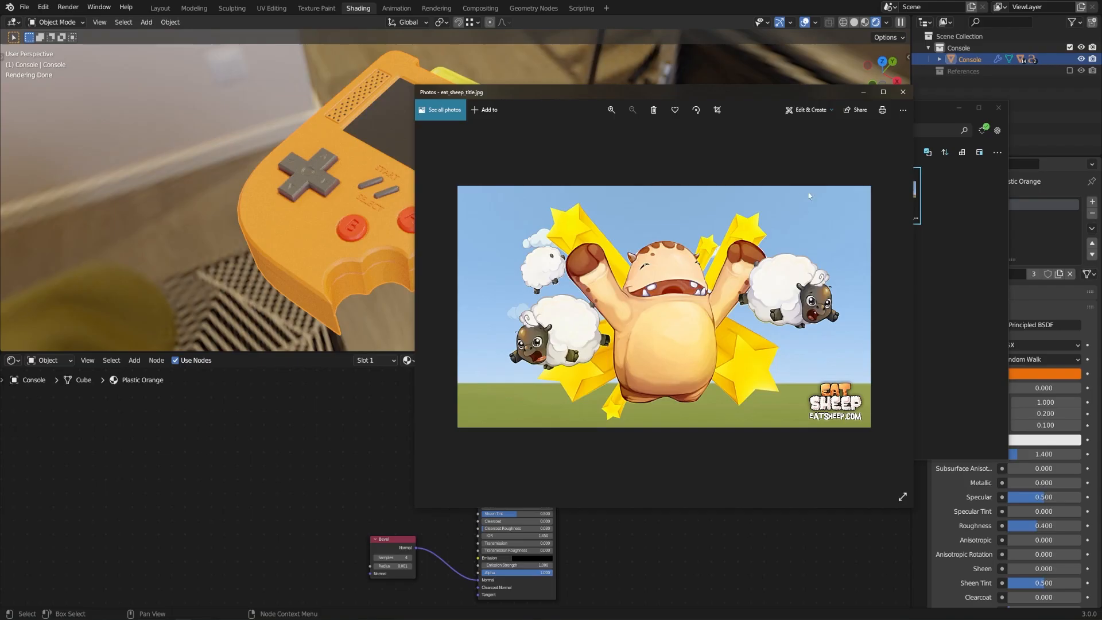
left_click(902, 91)
left_click(959, 107)
Add a second material slot to the yellow cartridge with a new material named Artwork.
middle_click_drag(446, 170, 487, 89)
left_click(491, 84)
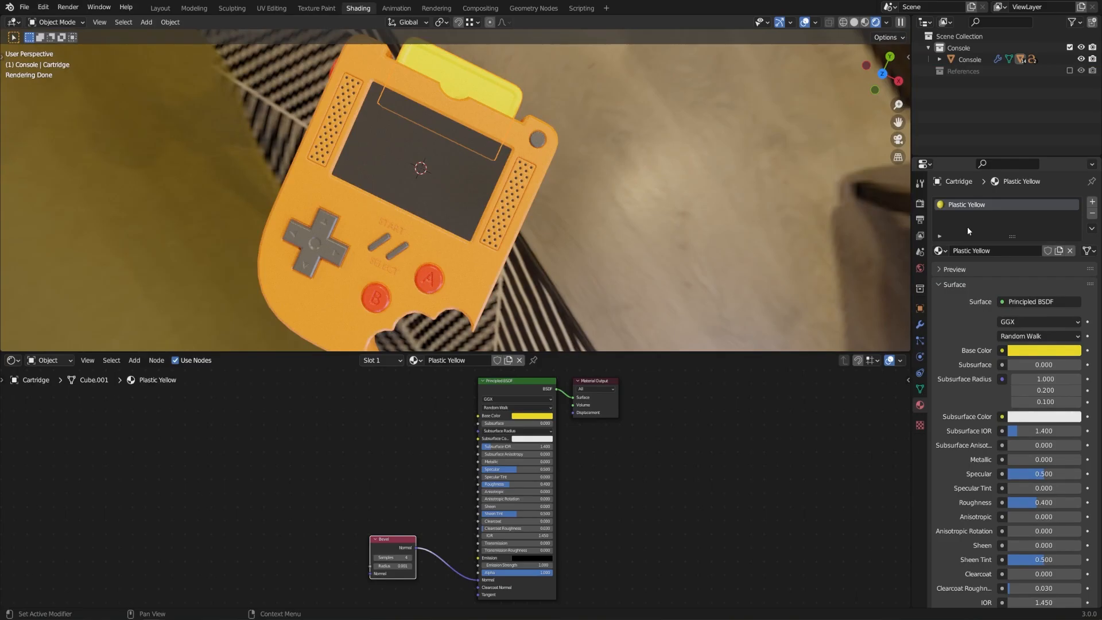
left_click(1092, 202)
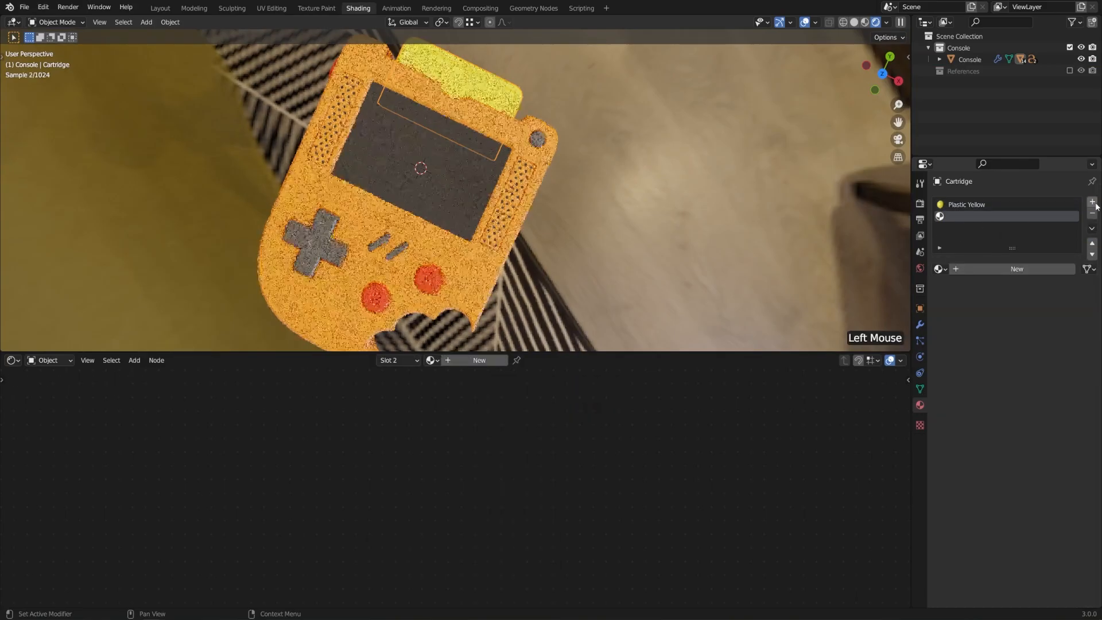
left_click(1015, 269)
left_click(1015, 268)
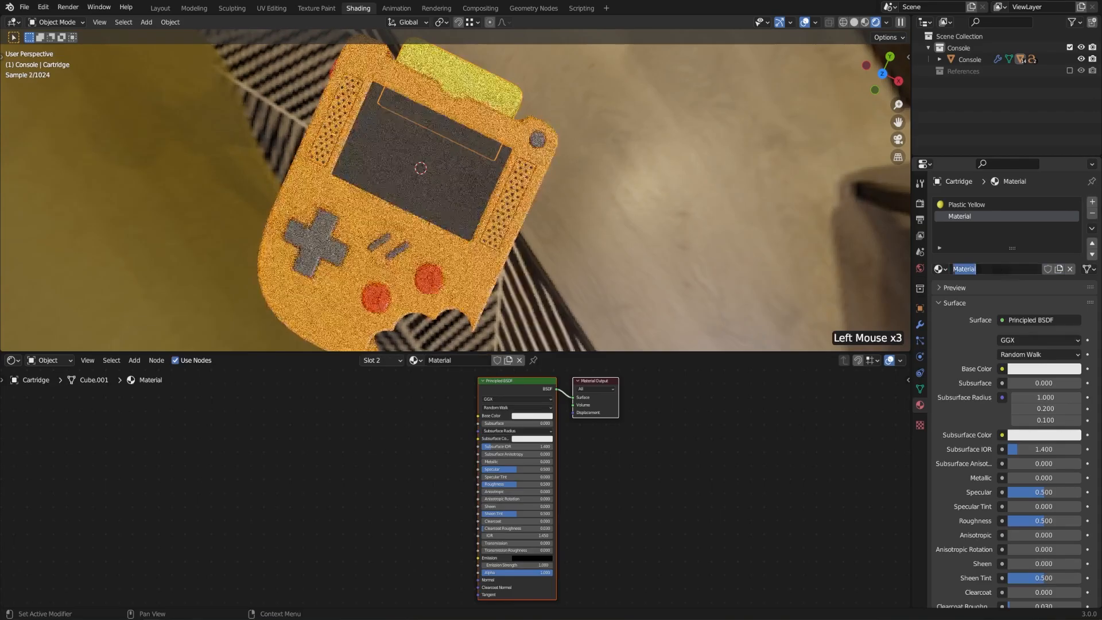
key("shift")
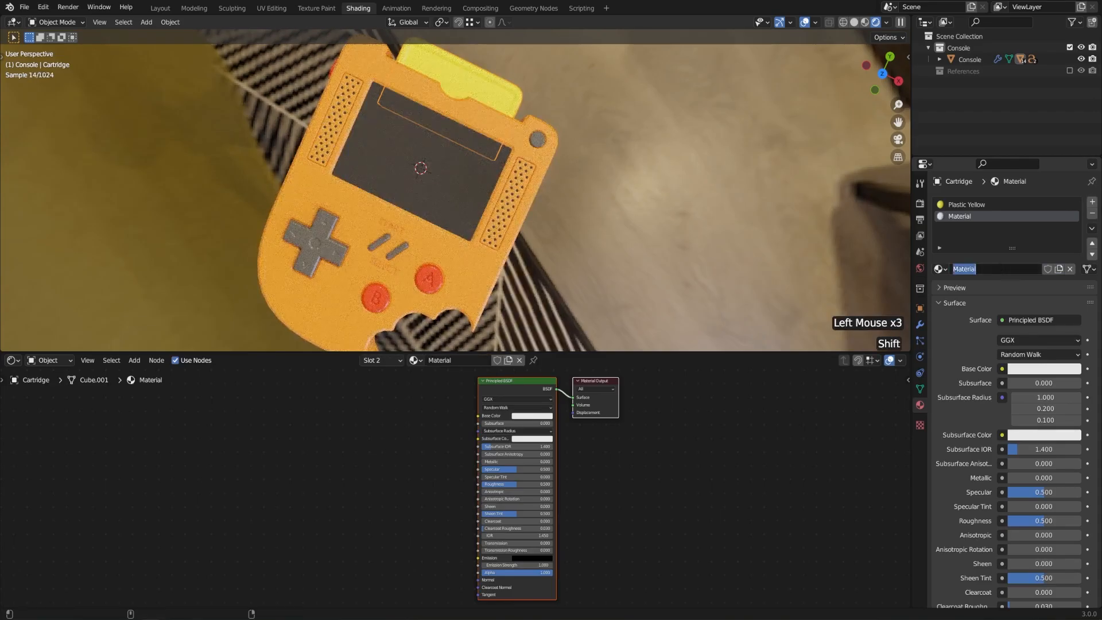
type("Artwork")
key("Return")
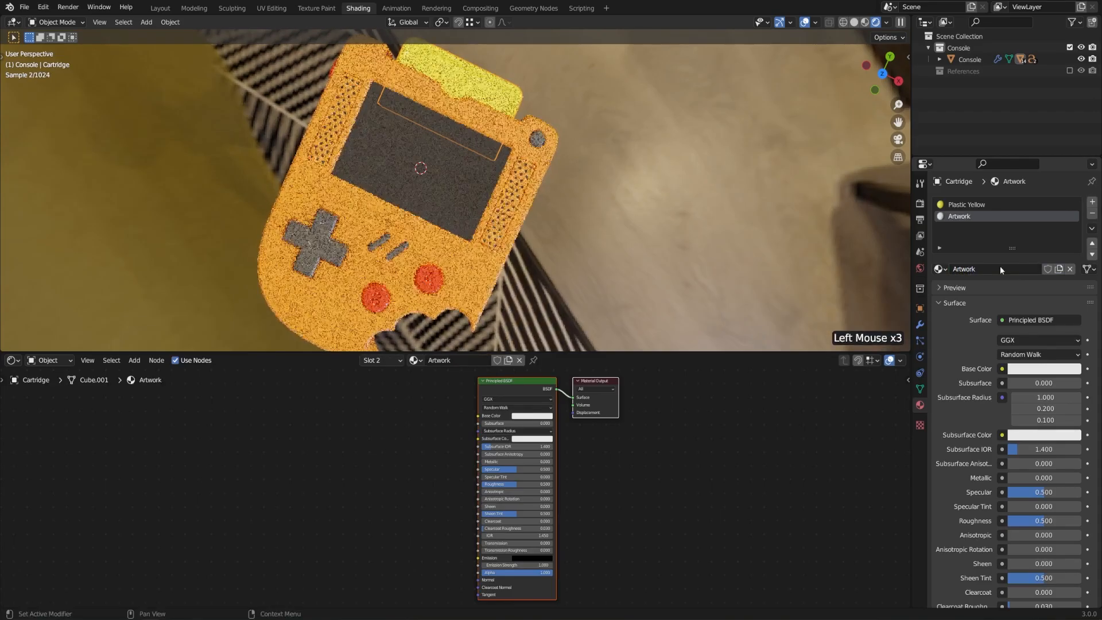
Rename the cartridge's Artwork material to Game Artwork.
left_click(953, 270)
key("Home")
type("Ga")
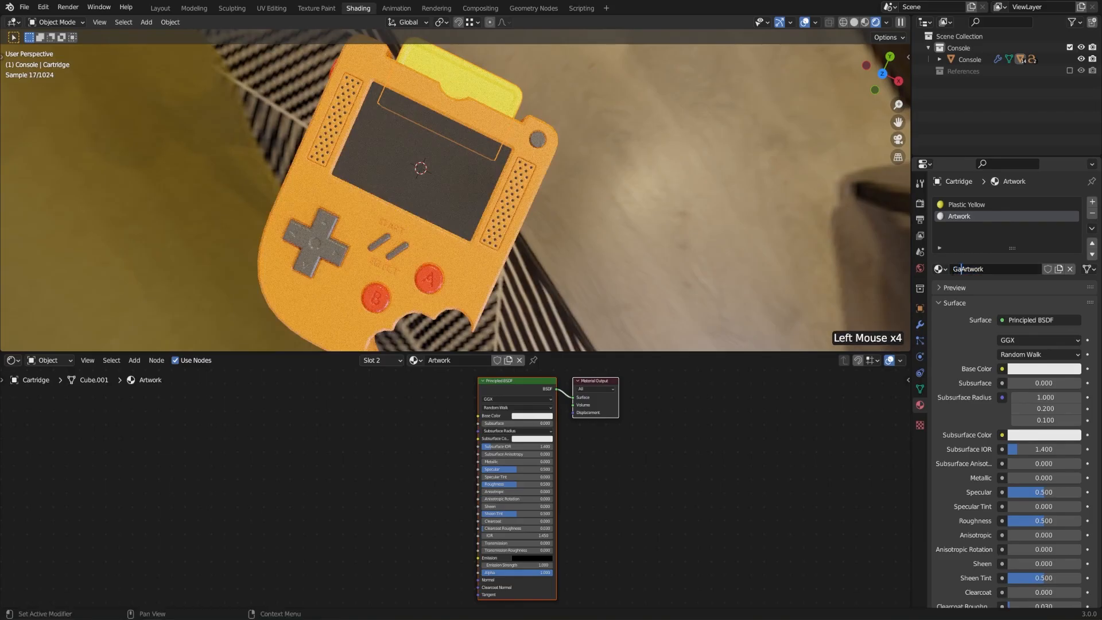
type("me")
key("Return")
Set the viewport shading to Material Preview with the cartridge shown up close.
middle_click(487, 126, "shift")
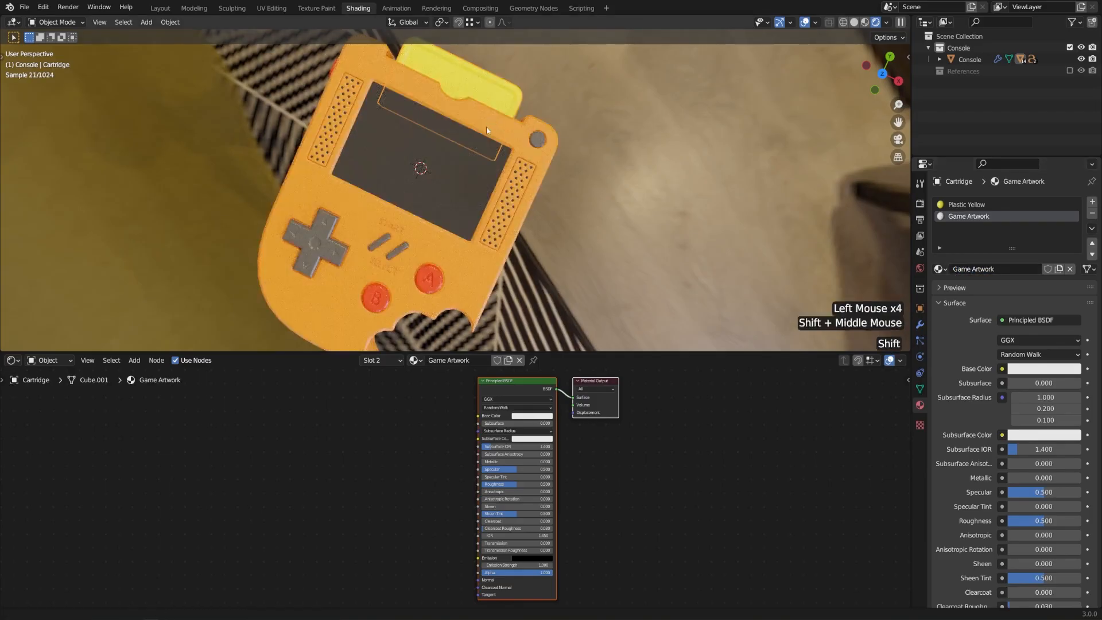
middle_click_drag(487, 126, 488, 202, "shift")
scroll(476, 219, "up", 1)
scroll(488, 202, "up", 1)
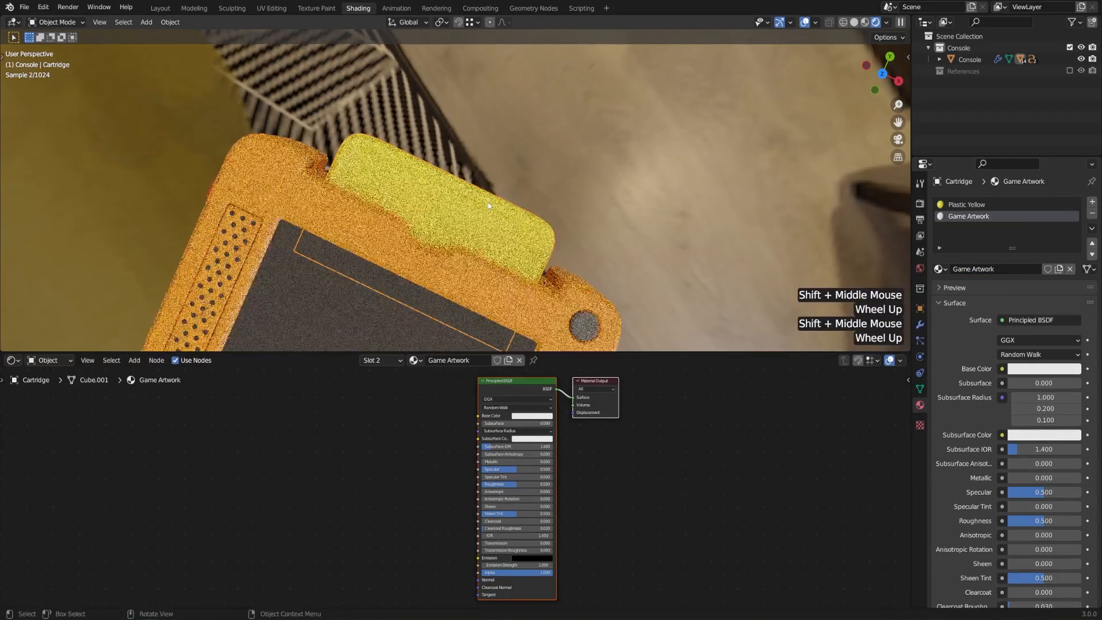
left_click(866, 21)
mouse_move(452, 288)
middle_mouse_down()
mouse_move(496, 294)
mouse_move(432, 278)
mouse_move(452, 281)
middle_mouse_up()
Assign the Game Artwork material to the cartridge's large inset front face in Edit Mode, and return to Object Mode.
key("Tab")
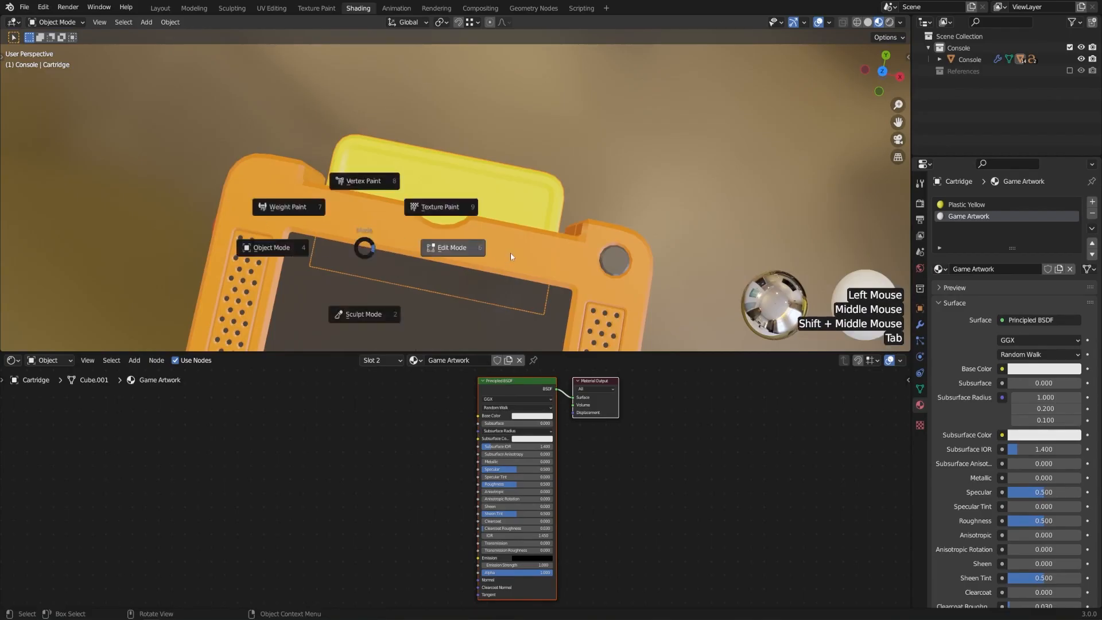
key("3")
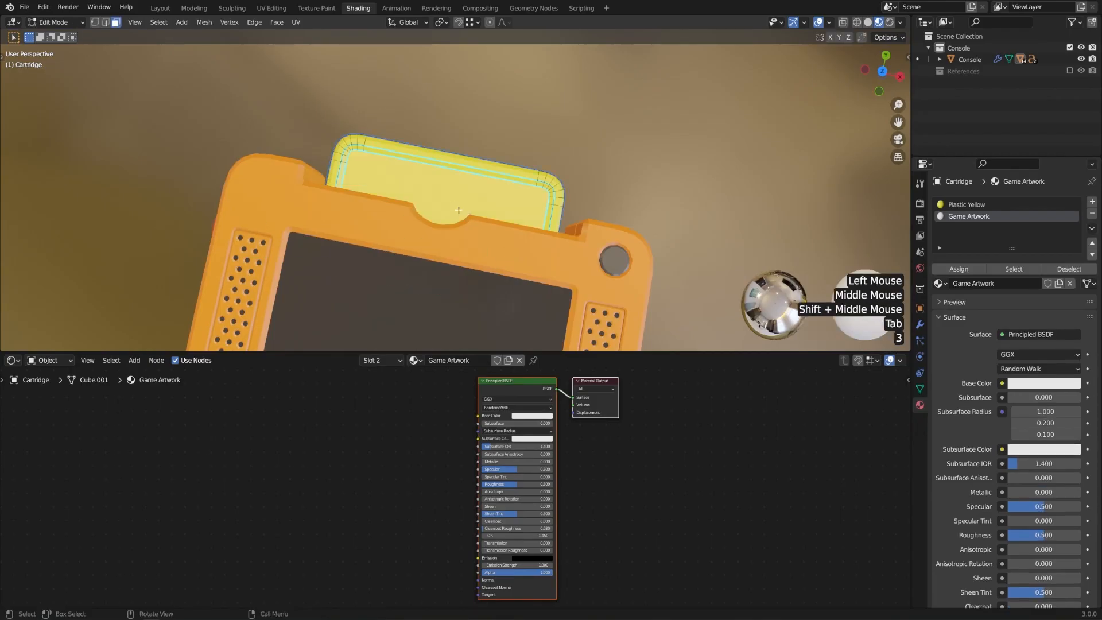
left_click(443, 195)
middle_click_drag(444, 195, 443, 221)
scroll(443, 221, "up", 1)
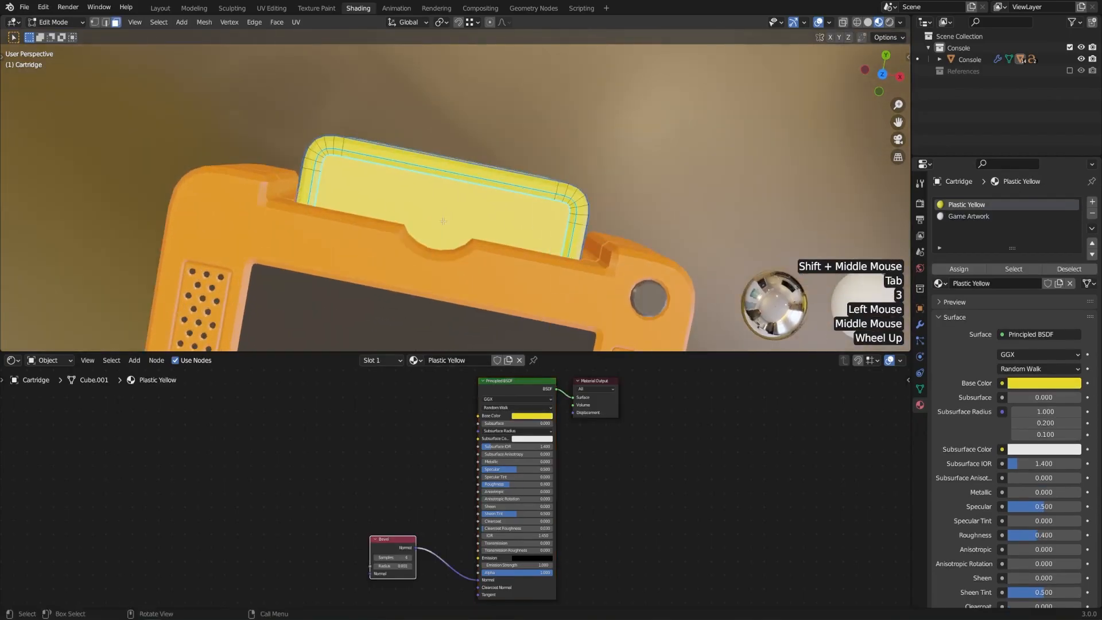
left_click(968, 216)
left_click(965, 269)
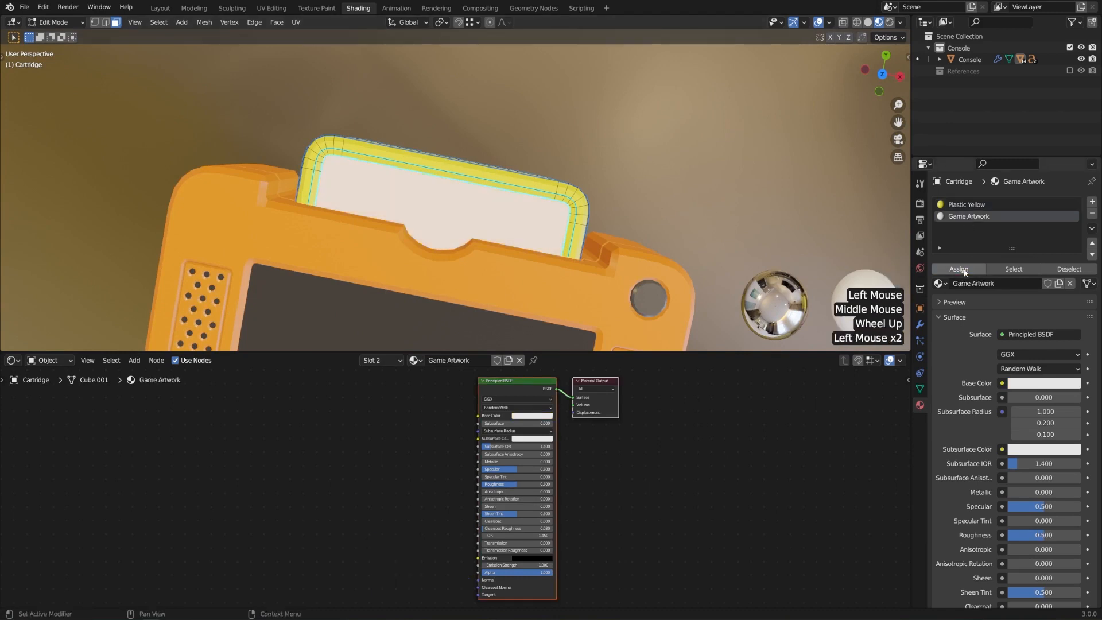
key("Tab")
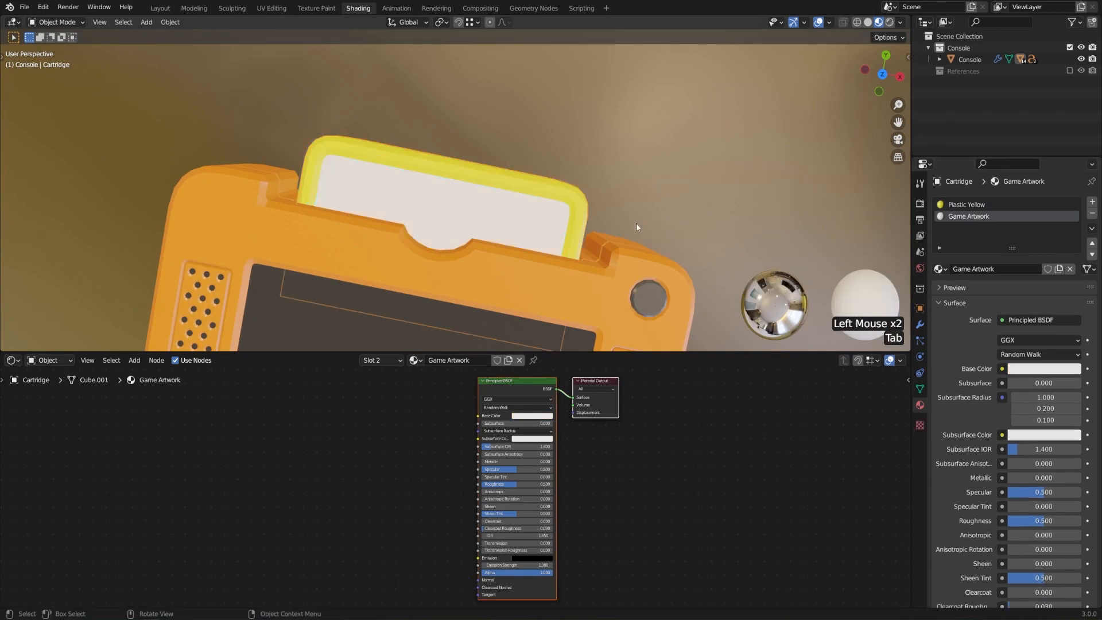
Add an Image Texture node to the Game Artwork material beside the Principled BSDF.
middle_click_drag(590, 280, 575, 255)
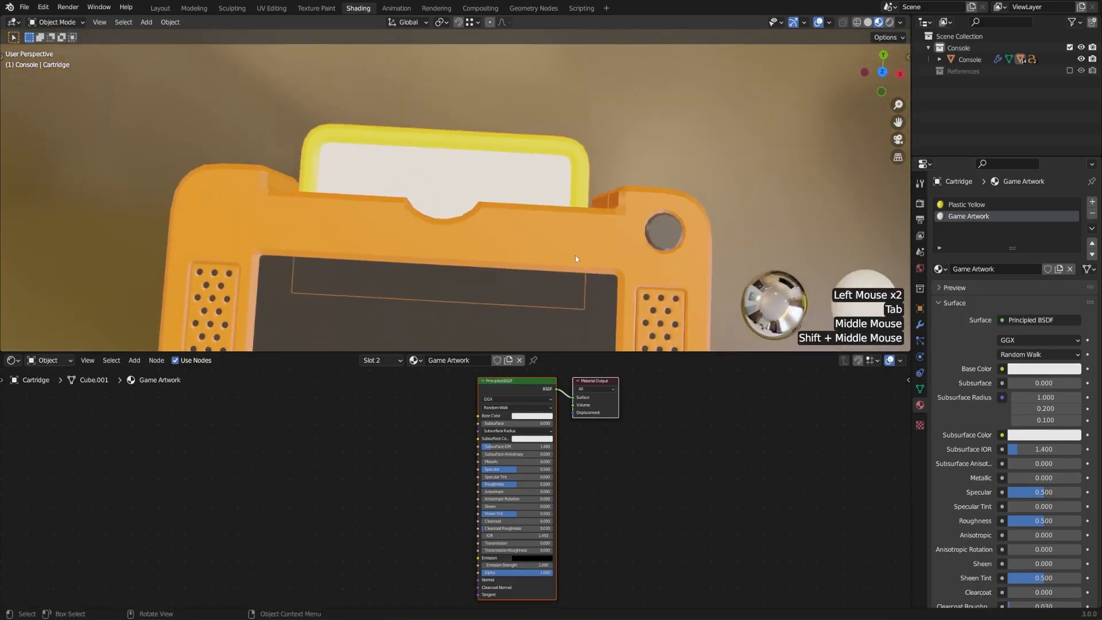
middle_click_drag(372, 445, 387, 452)
scroll(387, 453, "up", 1)
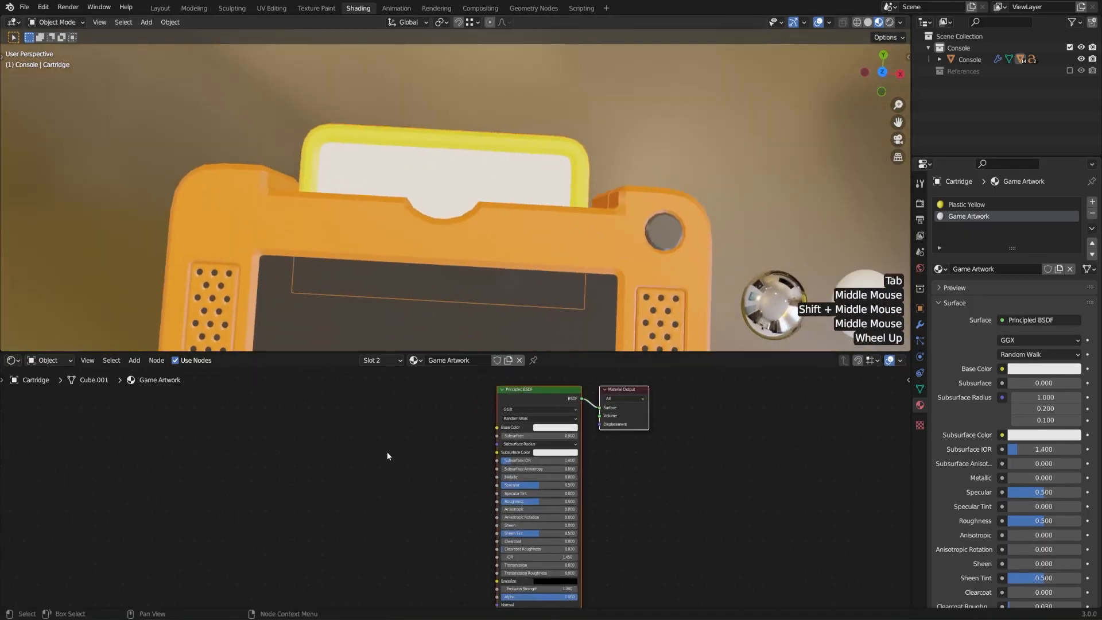
left_click(134, 360)
mouse_move(146, 427)
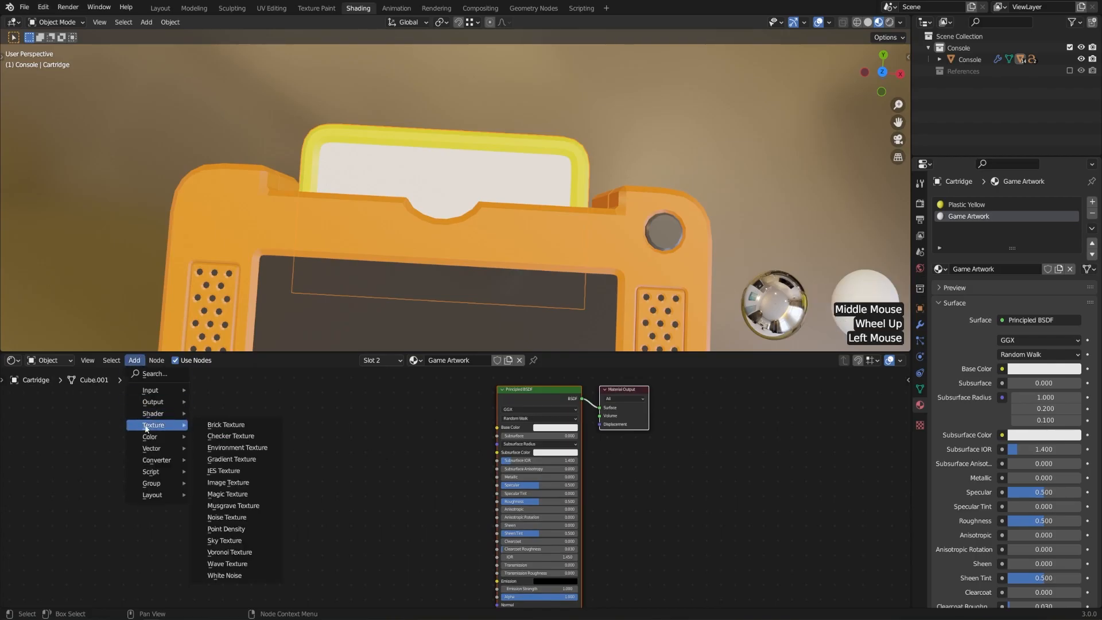
left_click(227, 482)
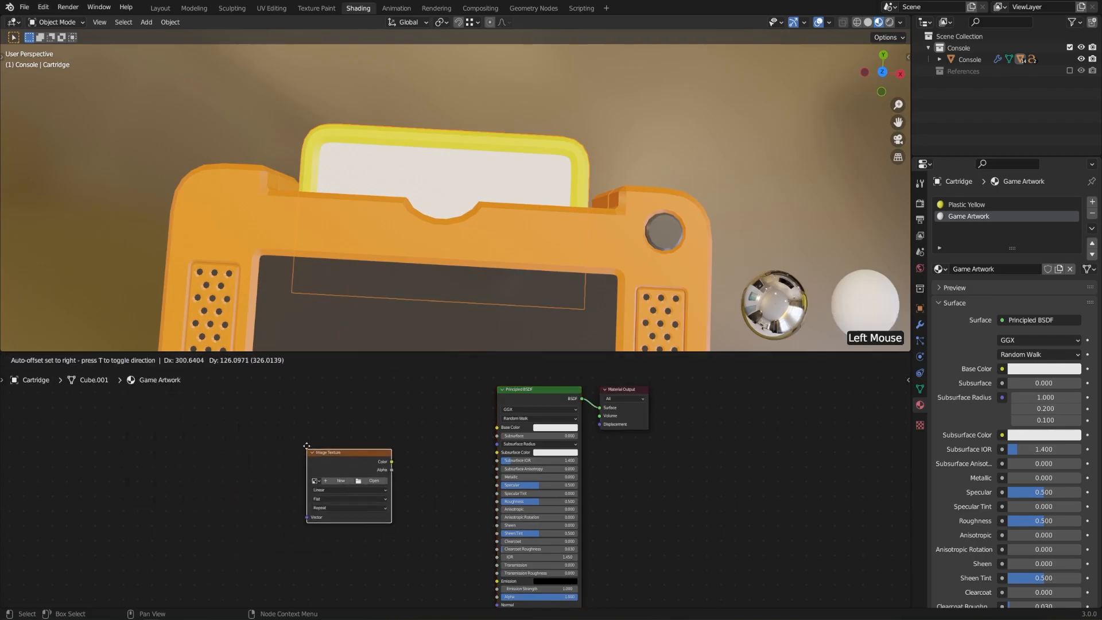
left_click(306, 439)
Load eat_sheep_title.jpg from the textures folder into the Image Texture node, using the thumbnail view to find it.
left_click(369, 475)
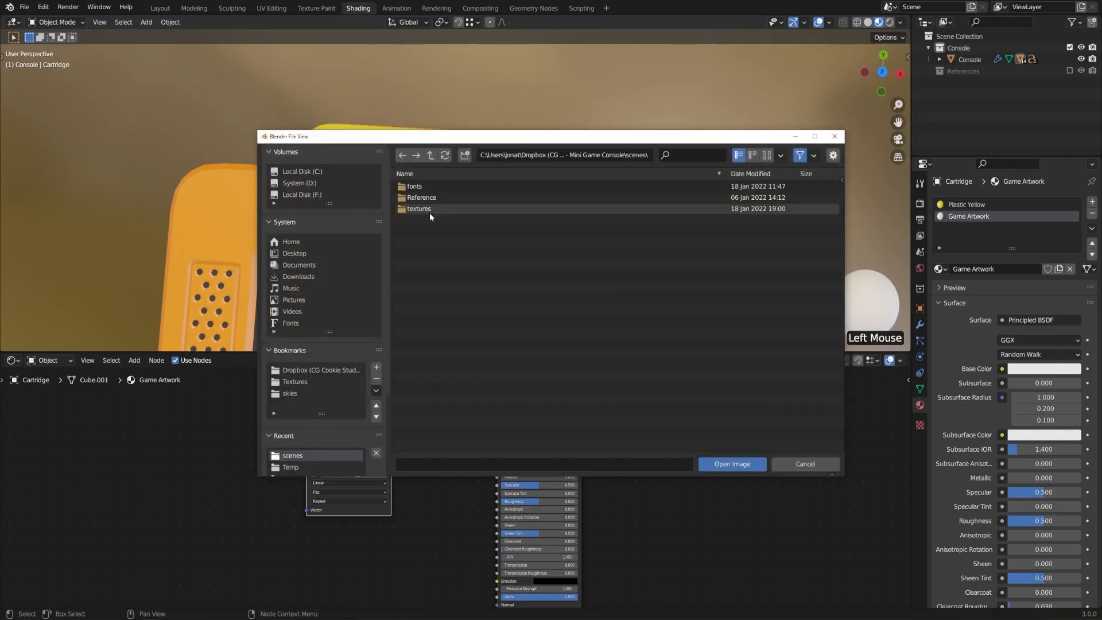
left_click(425, 209)
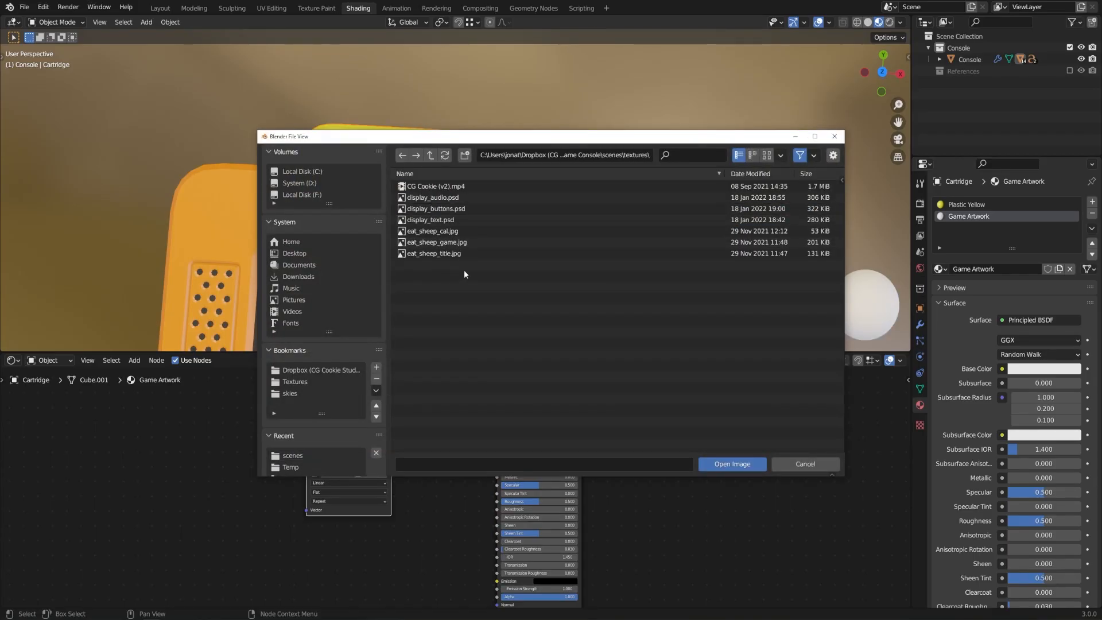
left_click(767, 156)
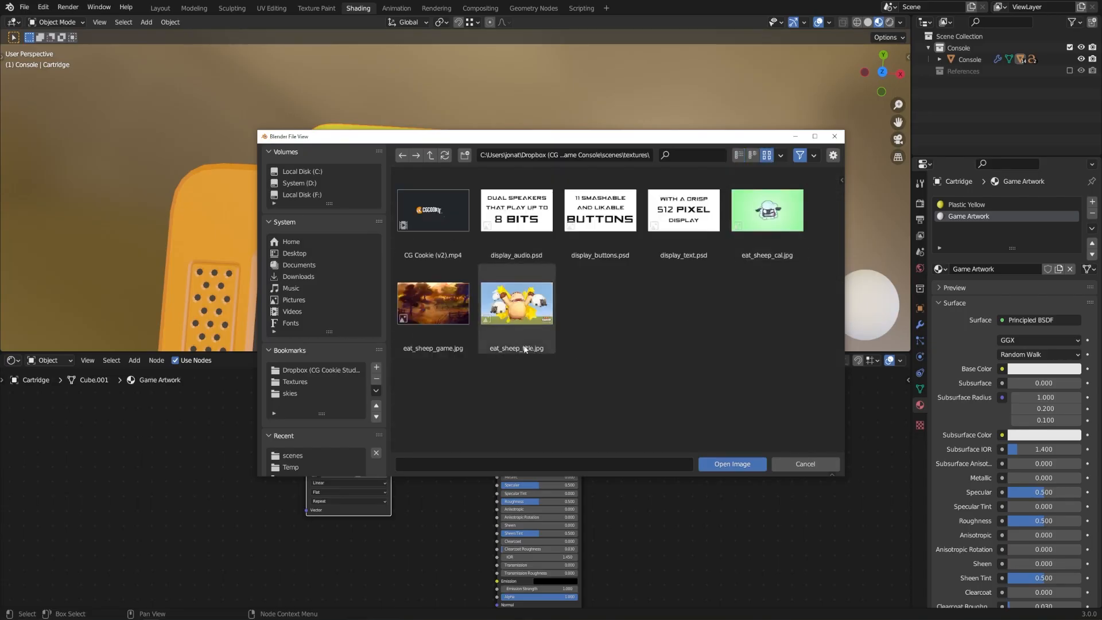
double_click(516, 310)
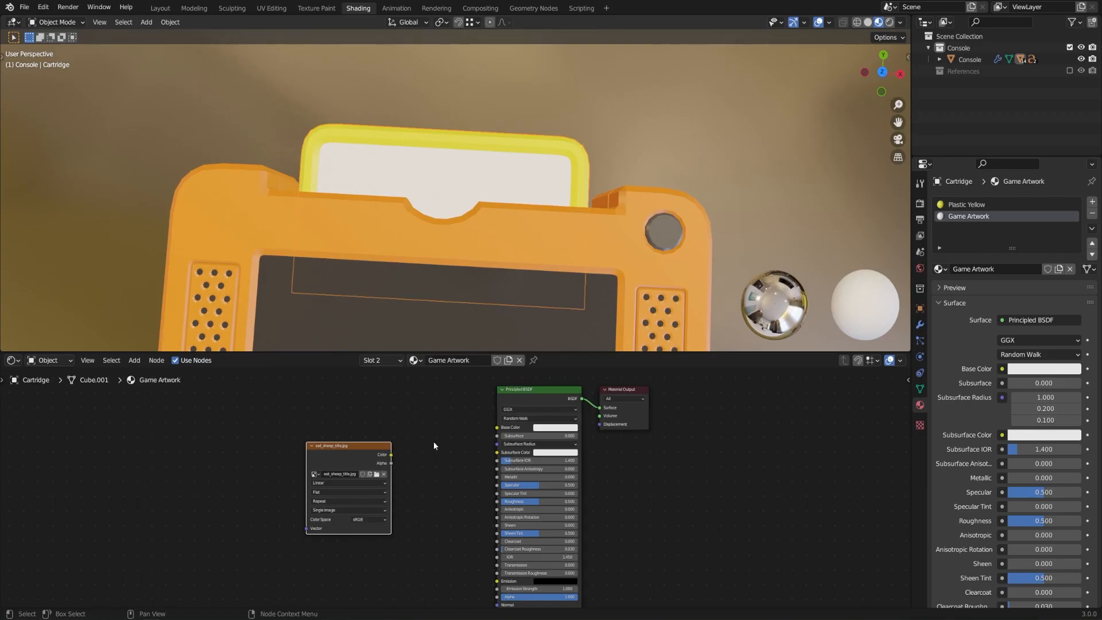
Connect the image texture's Color output to the Principled BSDF's Base Color and check the cartridge.
scroll(395, 470, "up", 2)
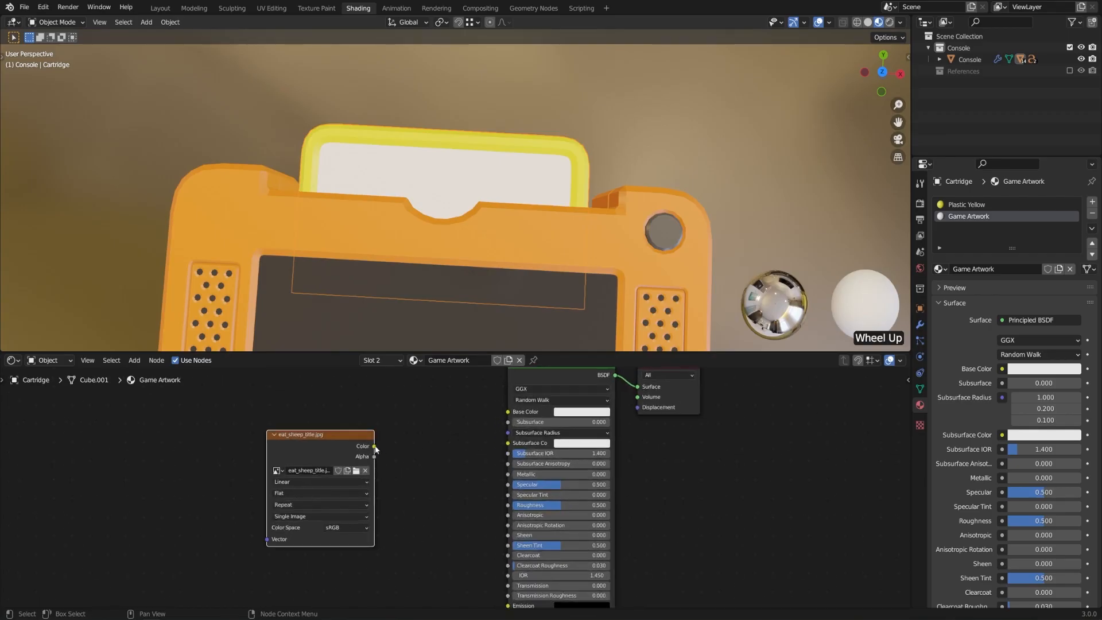
left_click_drag(374, 447, 512, 412)
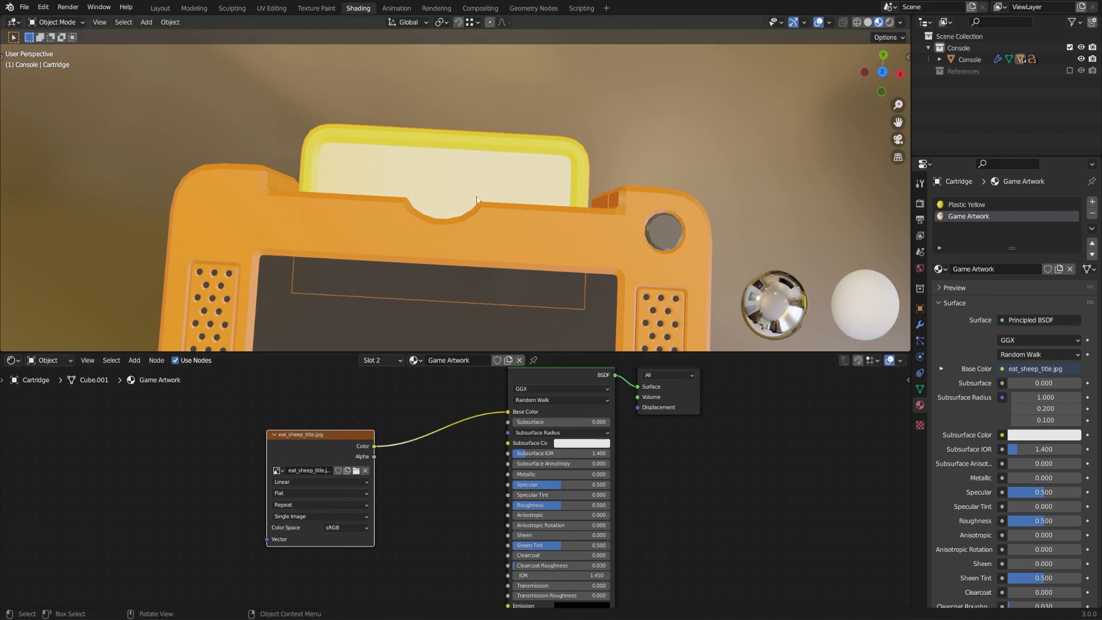
middle_click_drag(433, 239, 459, 224)
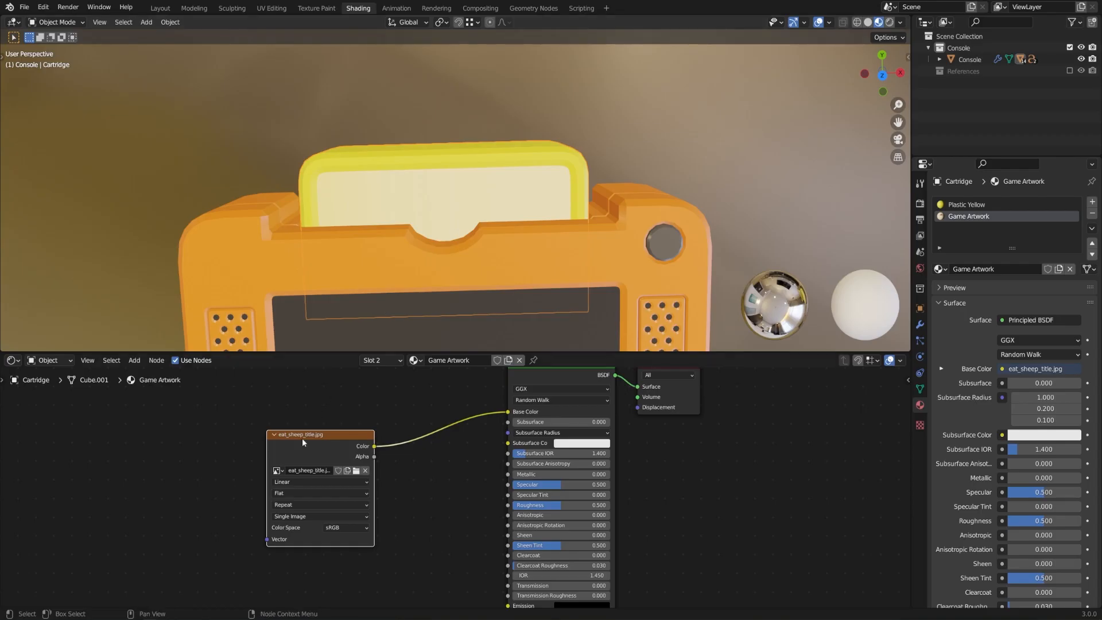
mouse_move(312, 440)
left_mouse_down()
mouse_move(309, 427)
mouse_move(310, 439)
left_mouse_up()
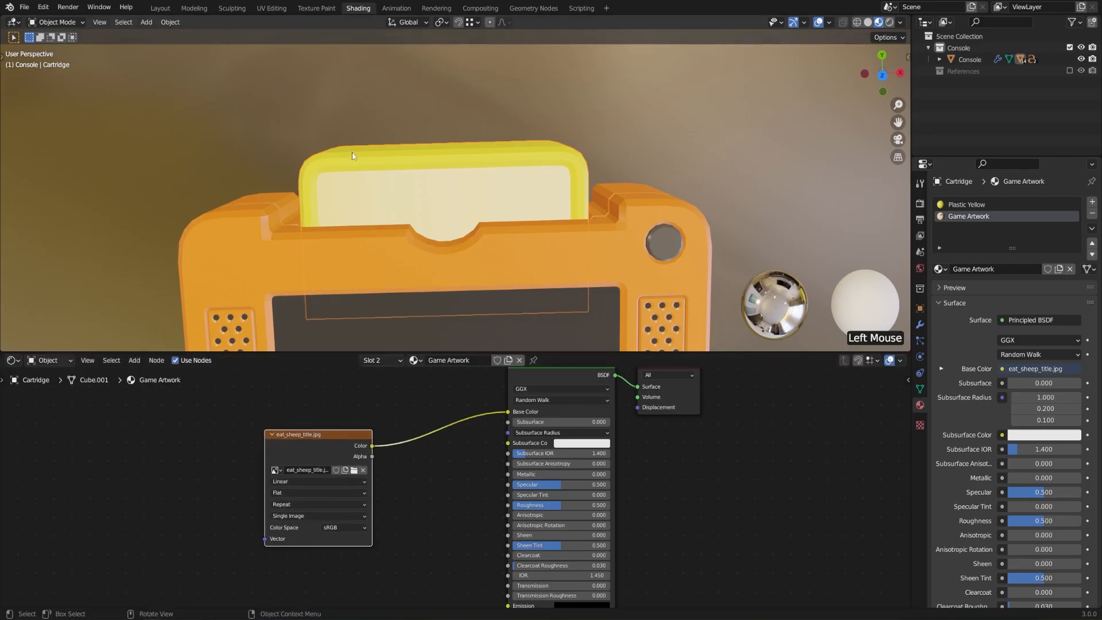
Switch to the UV Editing workspace, frame the cartridge's front face, and shade the 3D view with Material Preview.
left_click(271, 8)
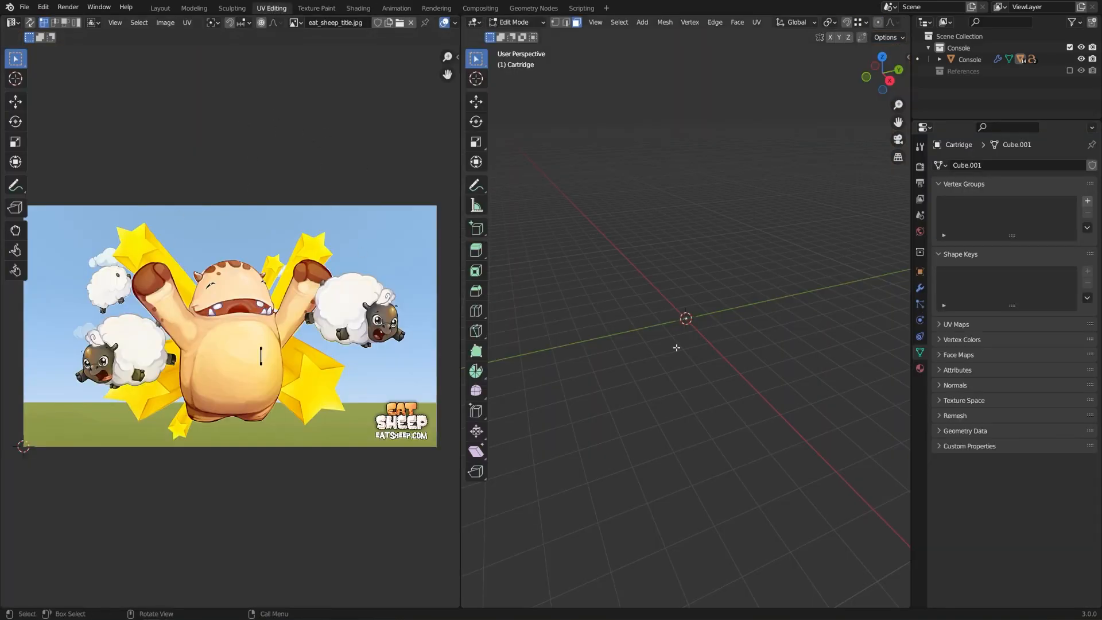
middle_click_drag(677, 344, 721, 393)
scroll(659, 350, "up", 10)
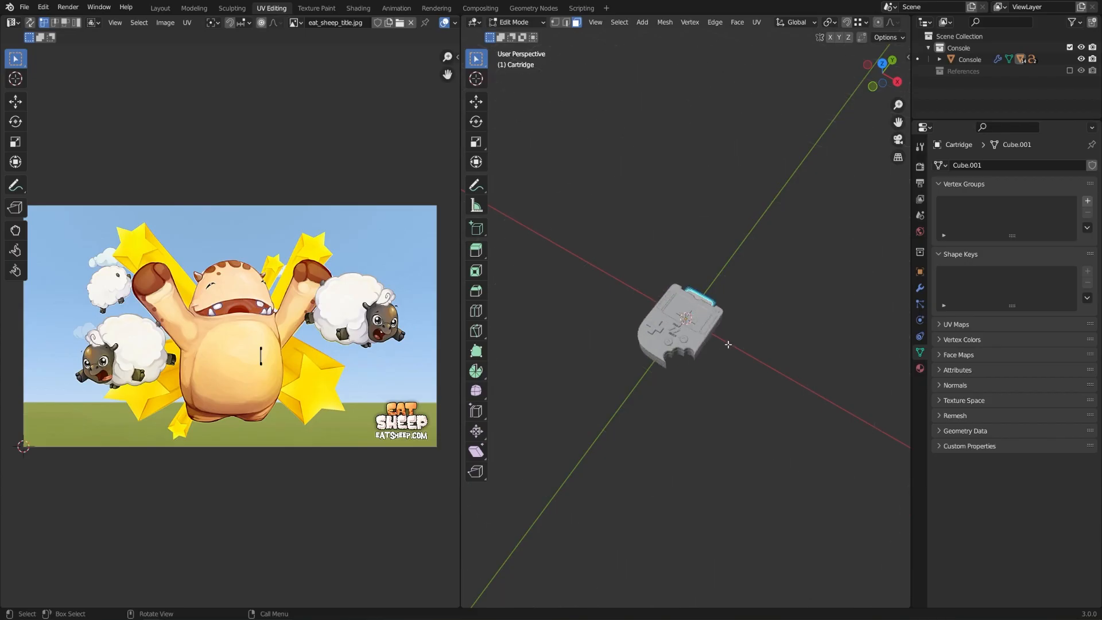
scroll(728, 344, "up", 8)
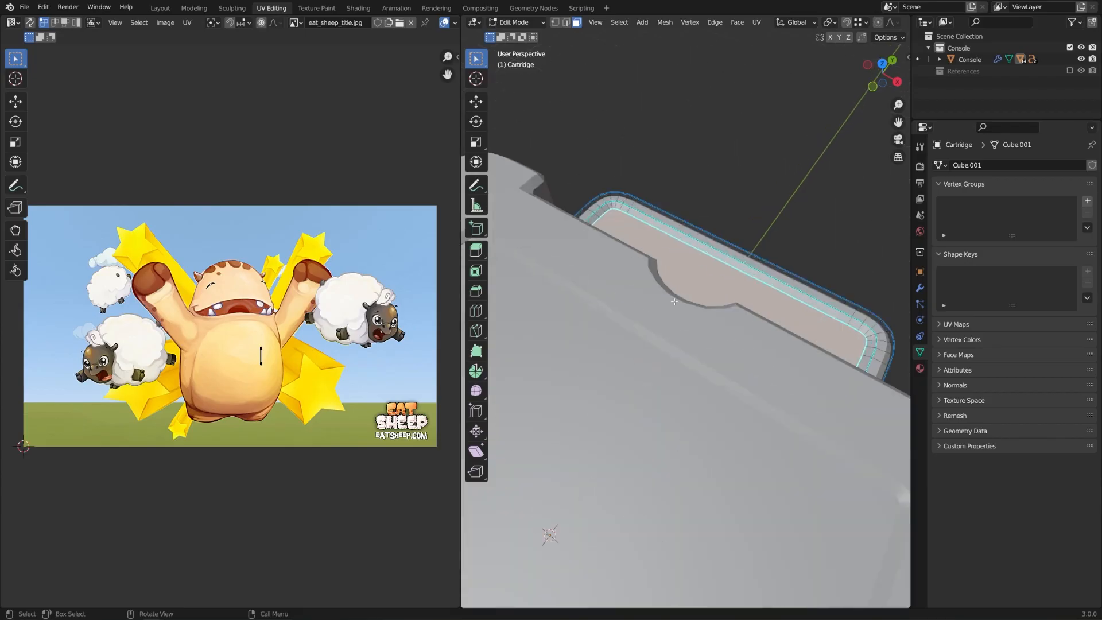
middle_click_drag(675, 301, 720, 372)
scroll(719, 372, "down", 2)
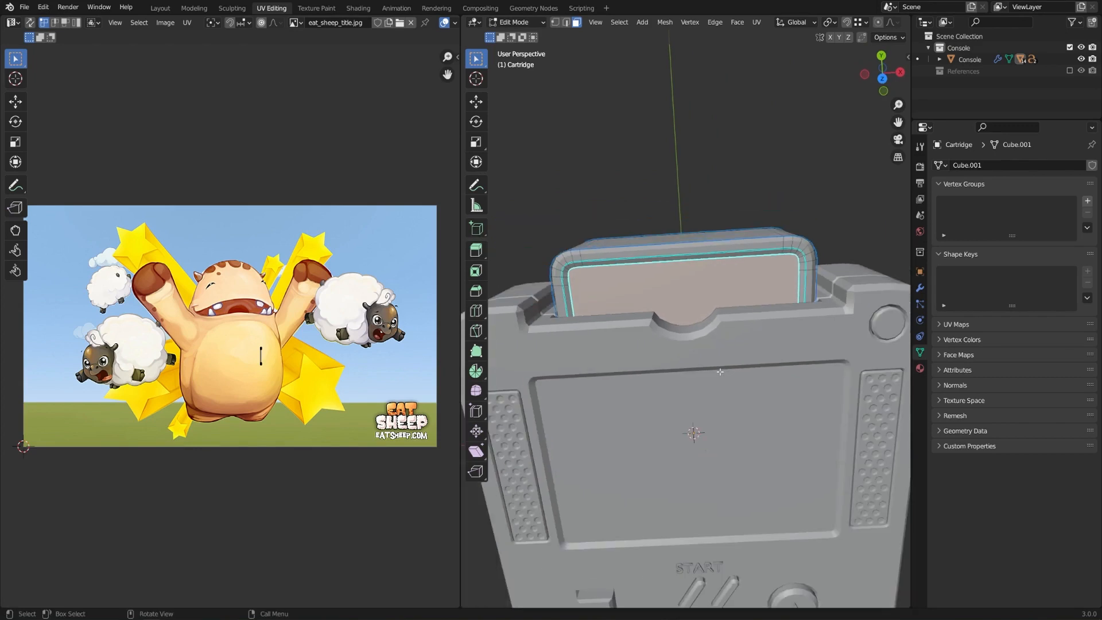
middle_click_drag(847, 24, 699, 36)
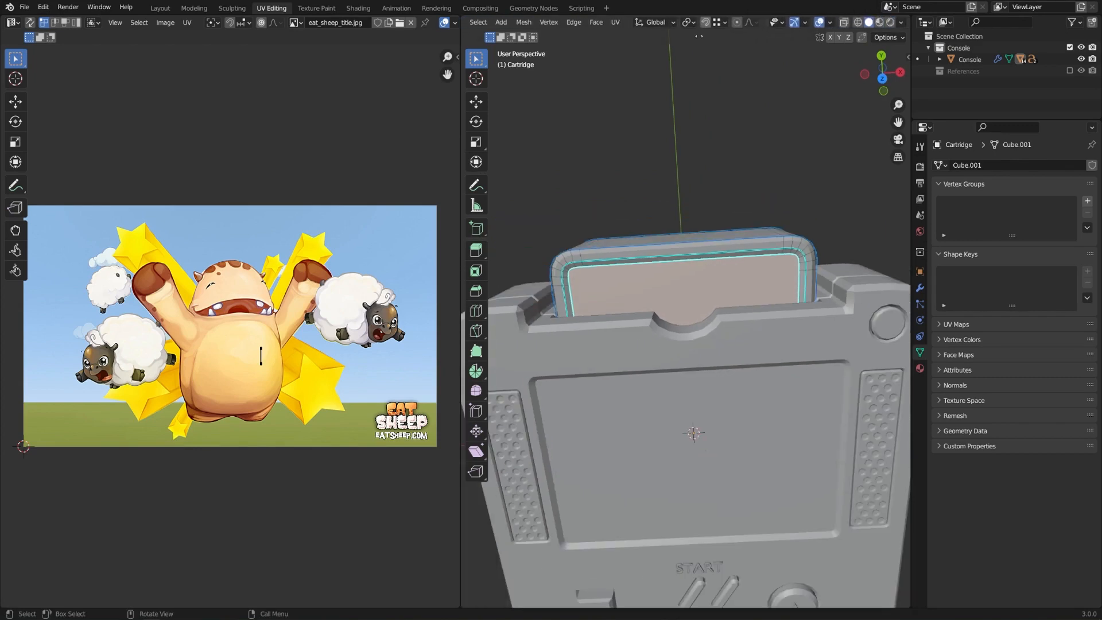
left_click(880, 23)
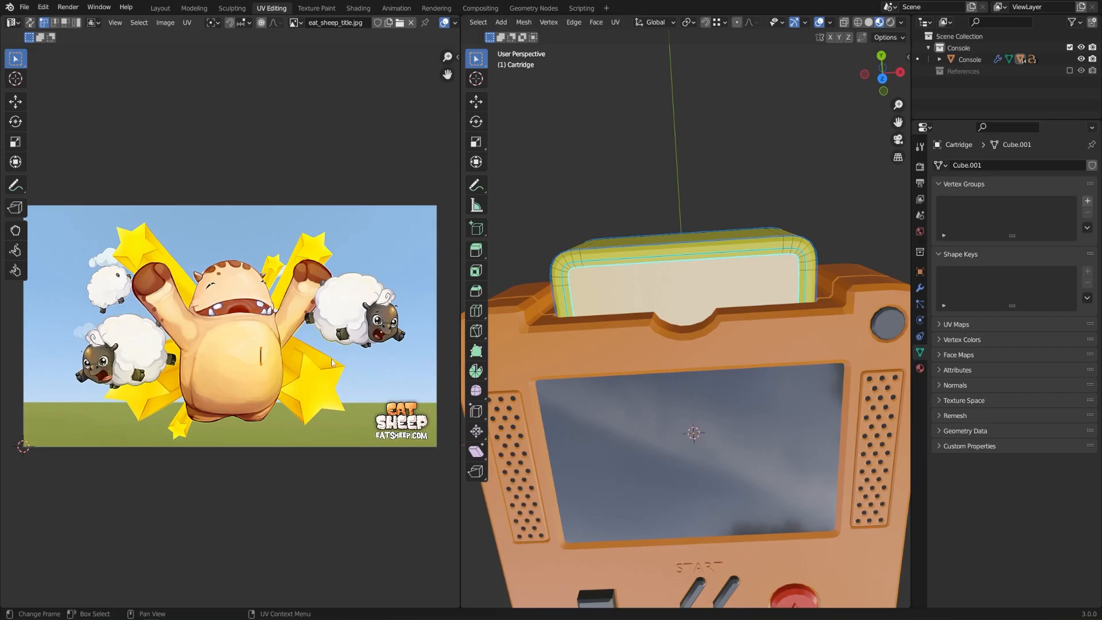
Shift the front face's thin existing UV strip over the artwork, and reselect the cartridge's inset front face.
middle_click_drag(314, 368, 324, 365)
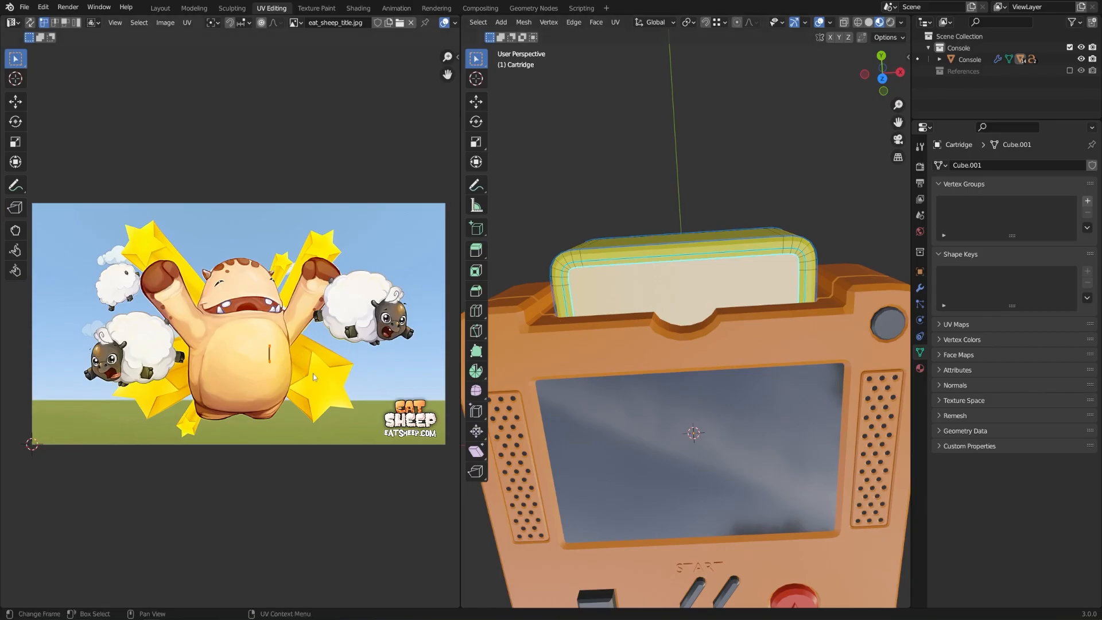
key("g")
left_click(304, 358)
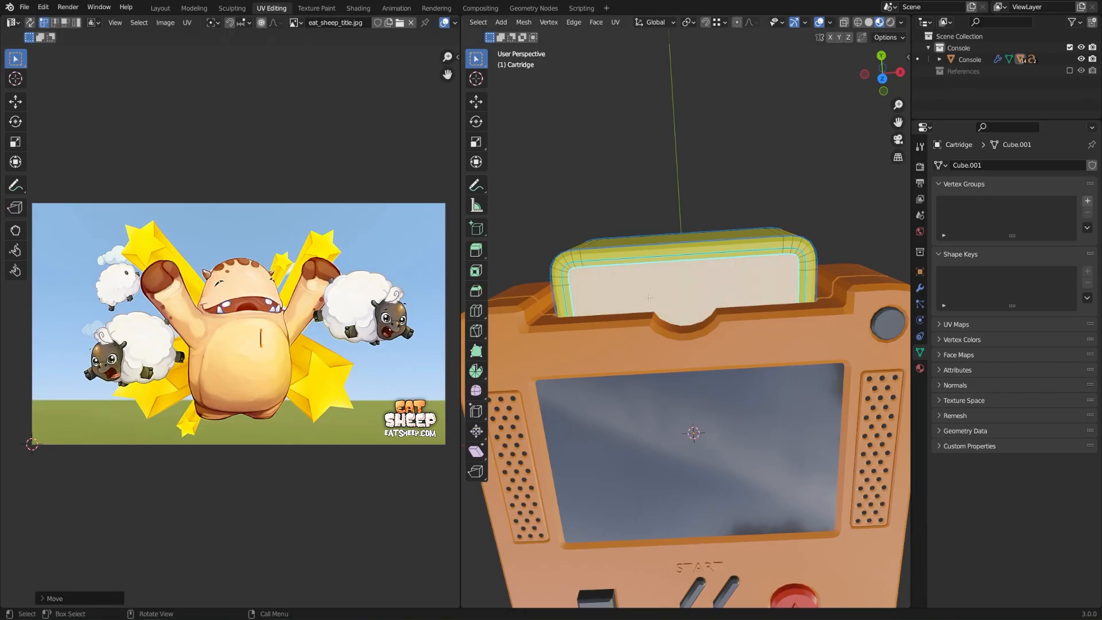
left_click(579, 198)
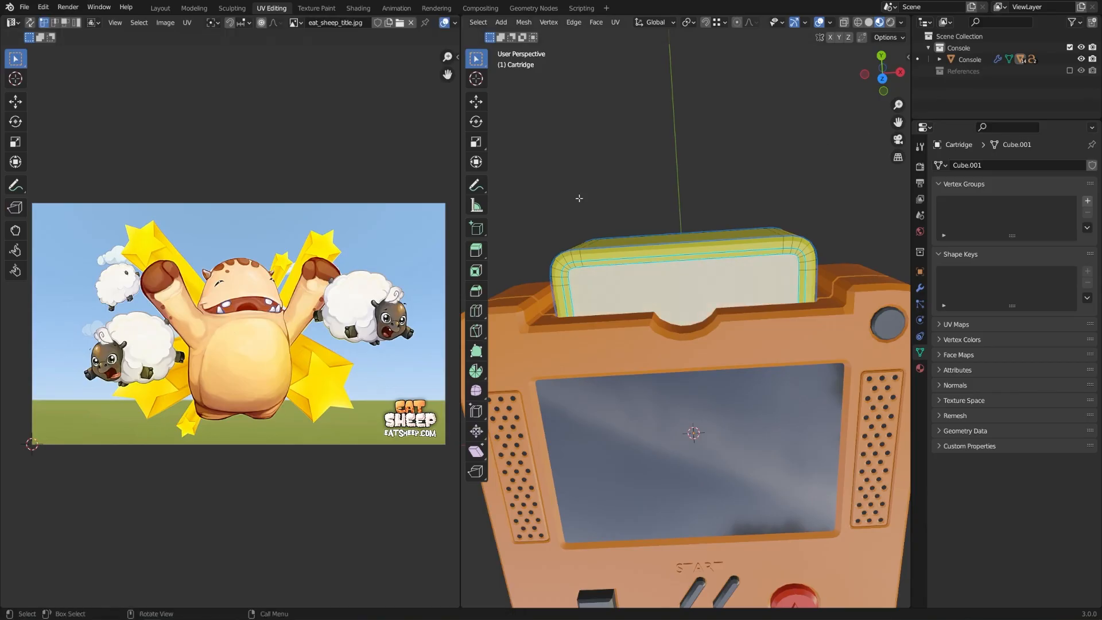
left_click(682, 298)
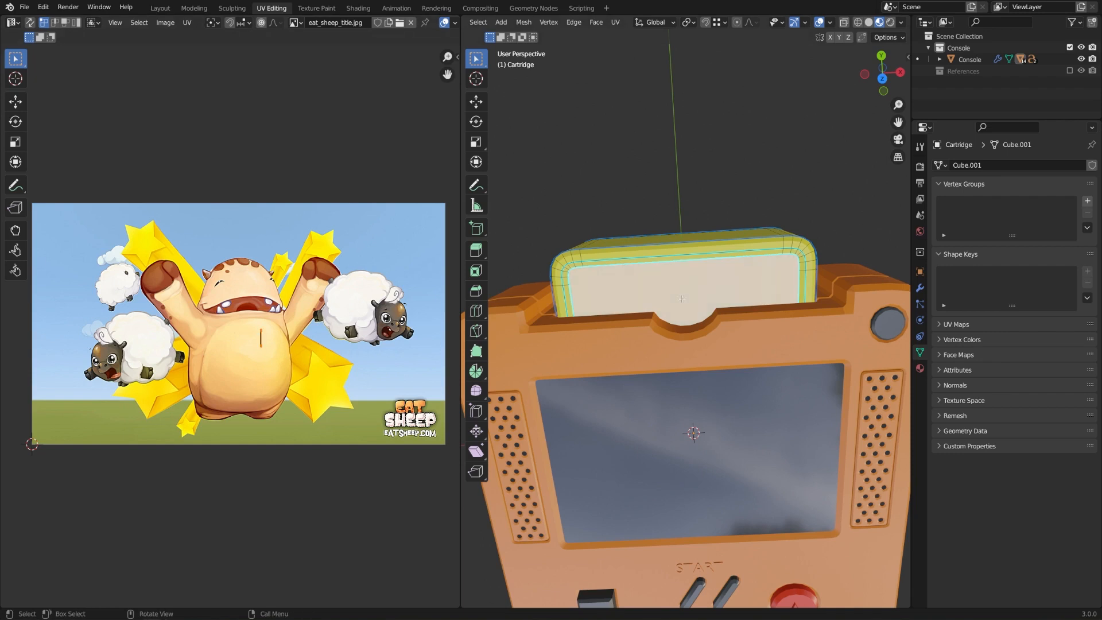
Move the thin UV strip onto the monster's mouth and back to its belly to test how the cartridge texture responds.
key("g")
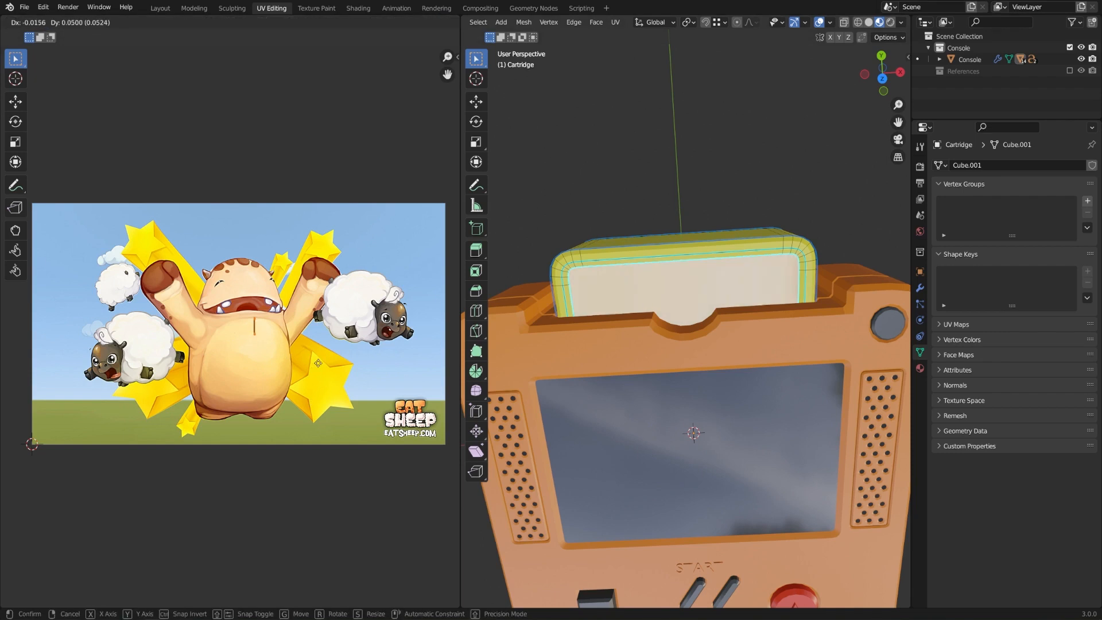
left_click(315, 343)
scroll(315, 343, "up", 1)
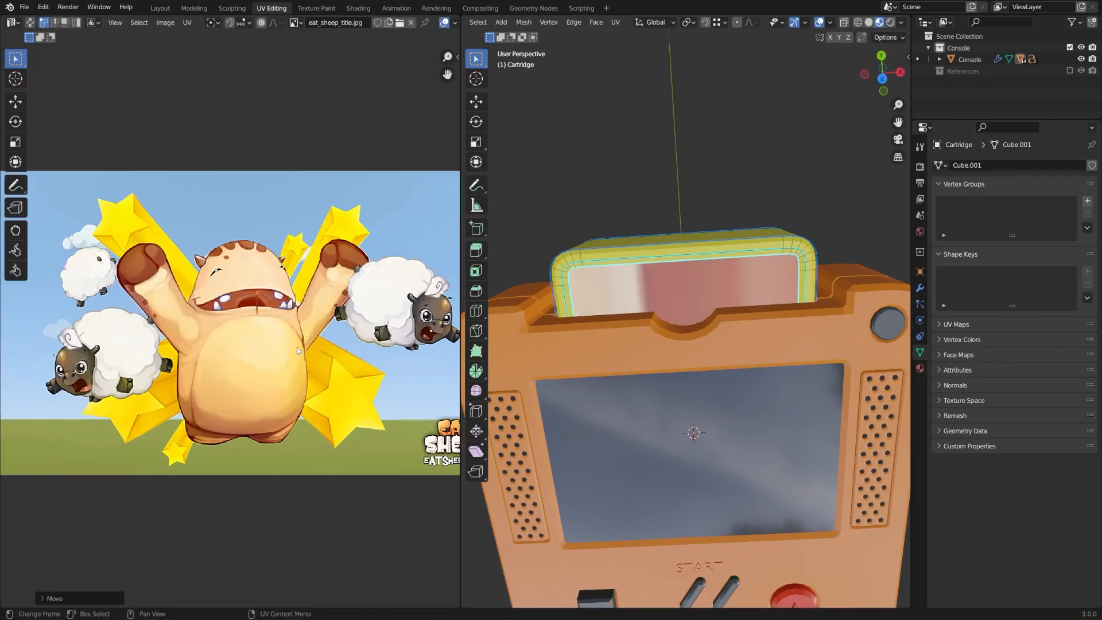
key("g")
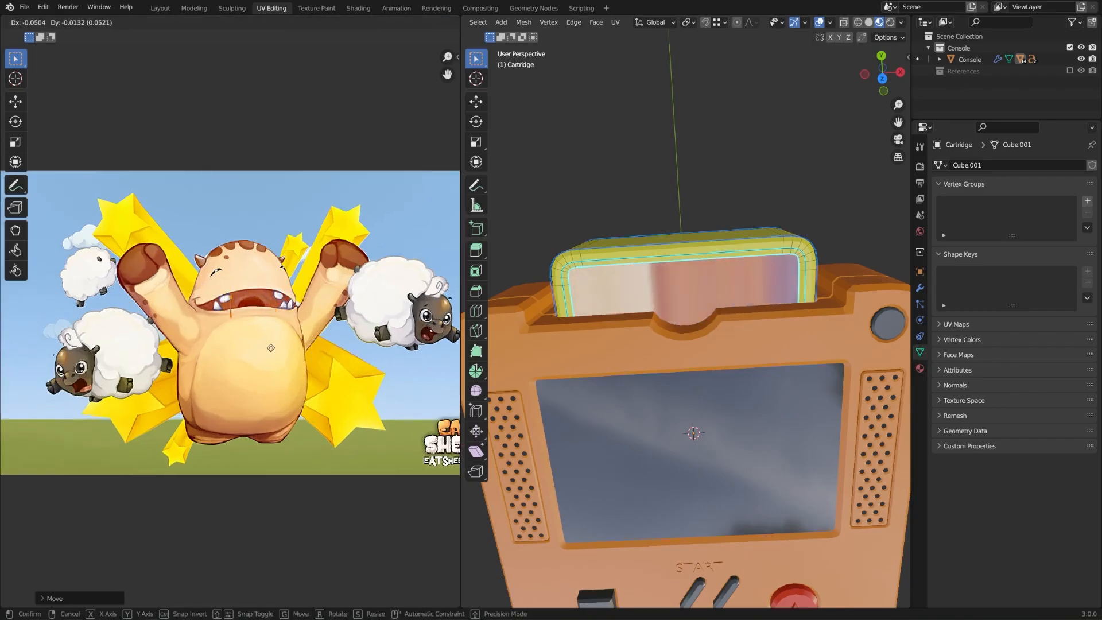
left_click(264, 347)
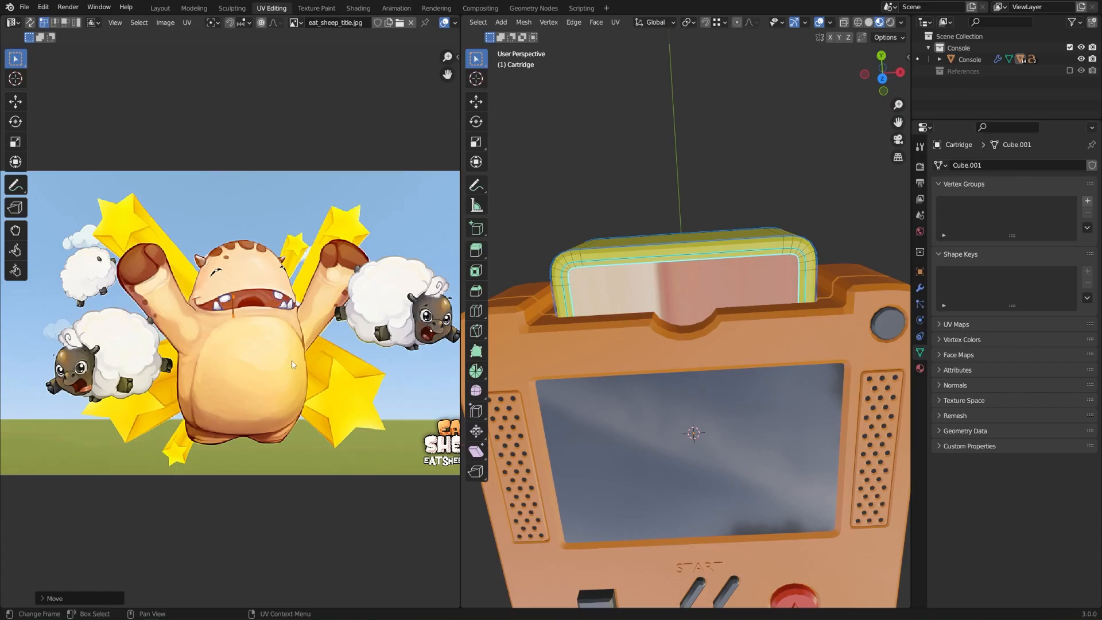
key("g")
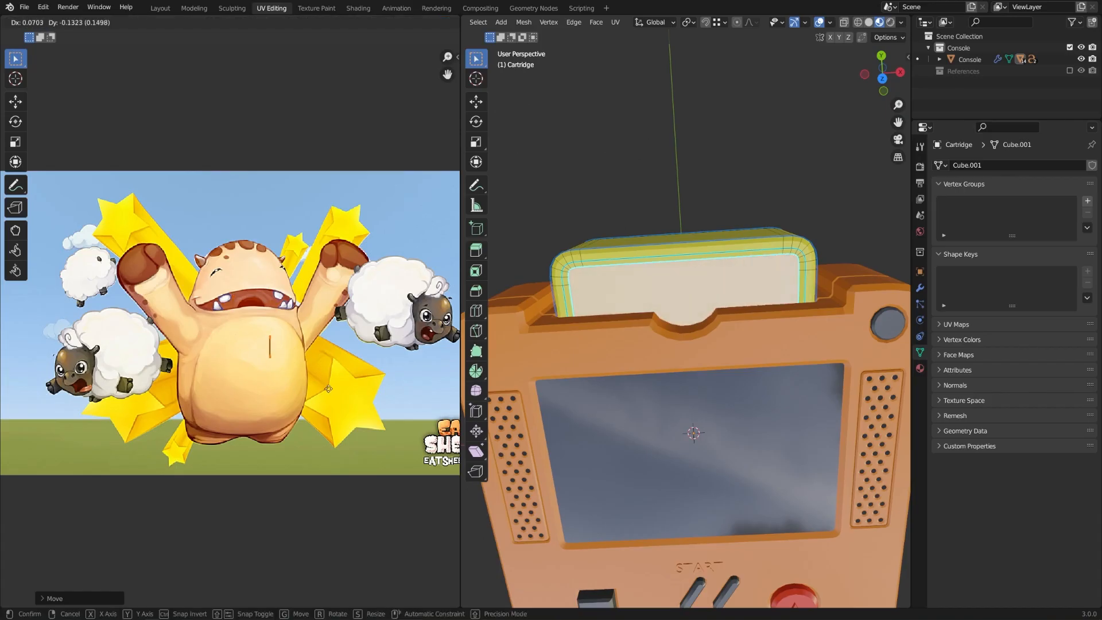
left_click(334, 390)
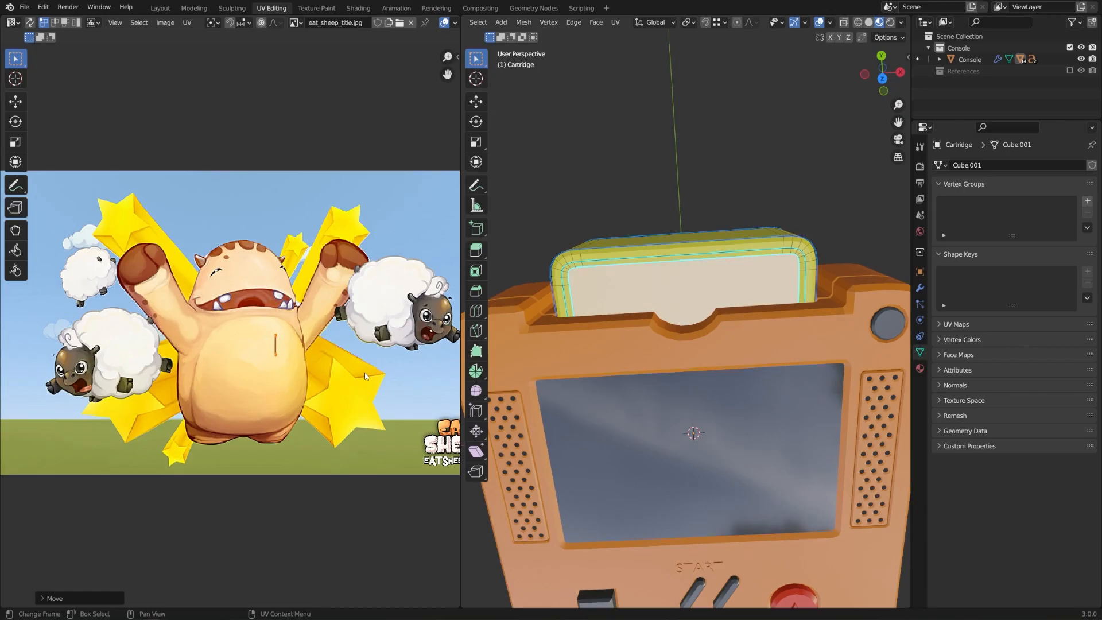
Unwrap the cartridge's front face and move its UV island toward the middle of the artwork.
left_click(615, 22)
left_click(626, 35)
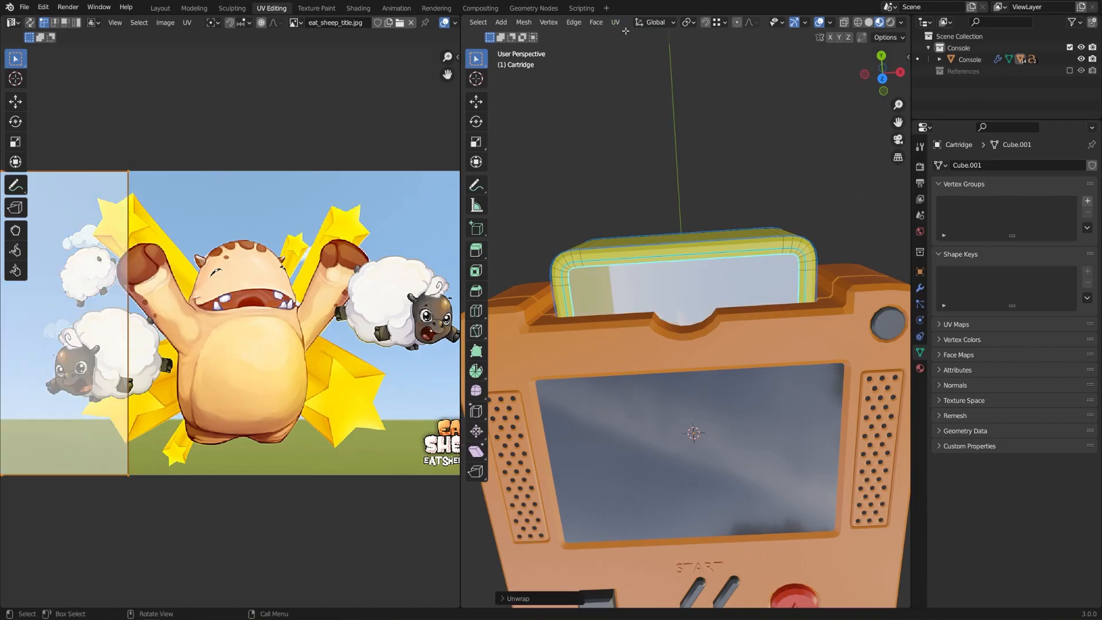
scroll(272, 234, "down", 1)
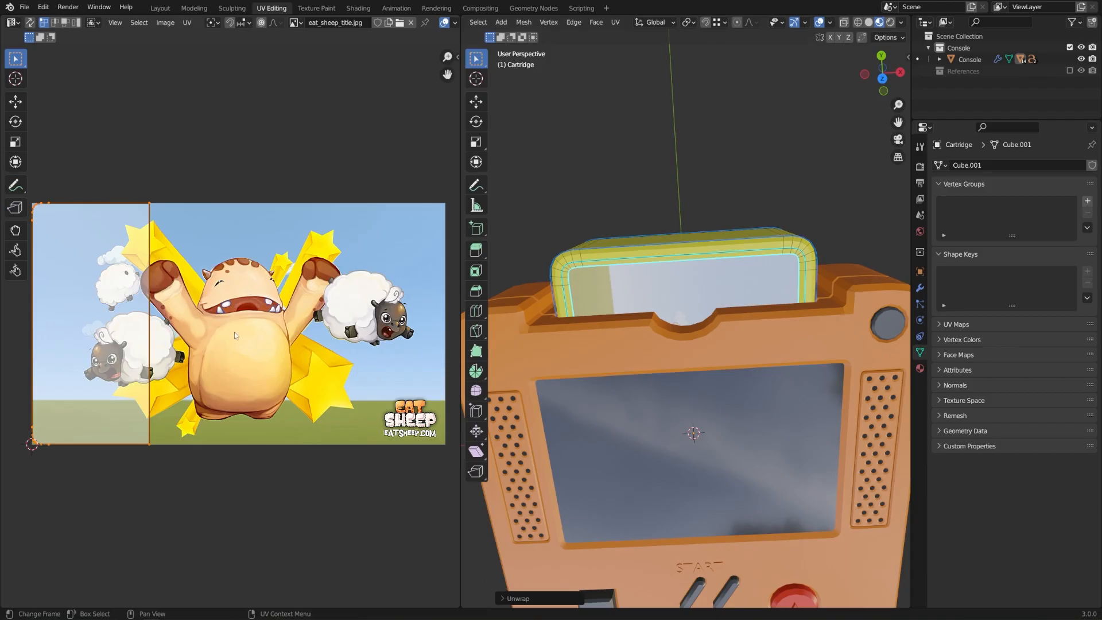
key("g")
left_click(351, 331)
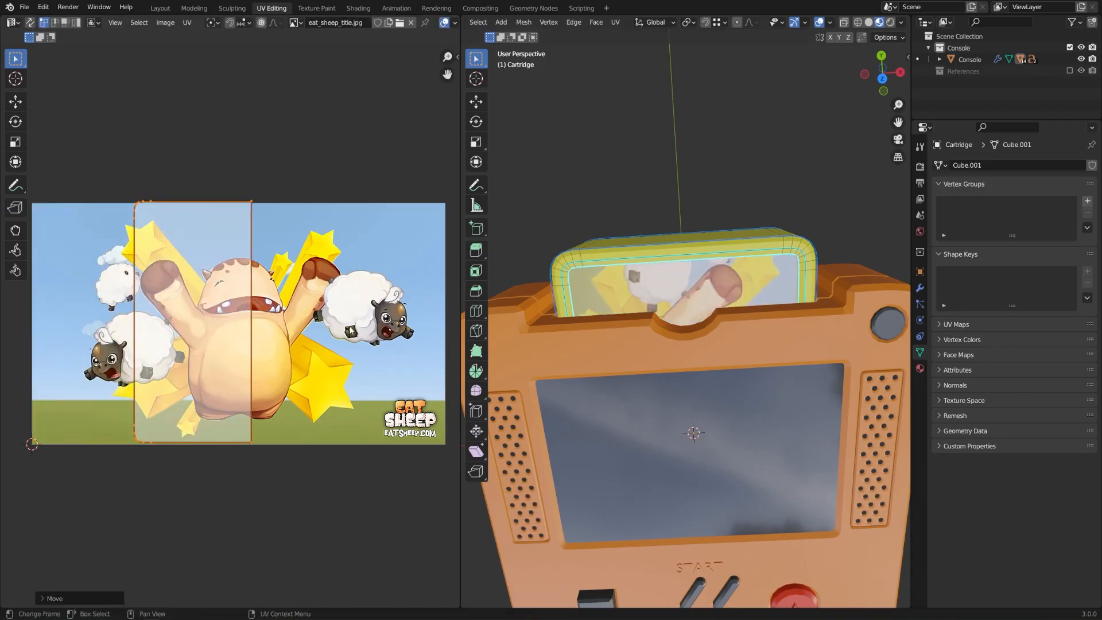
Rotate the UV island 90° and center it over the monster's head and arms.
type("r90")
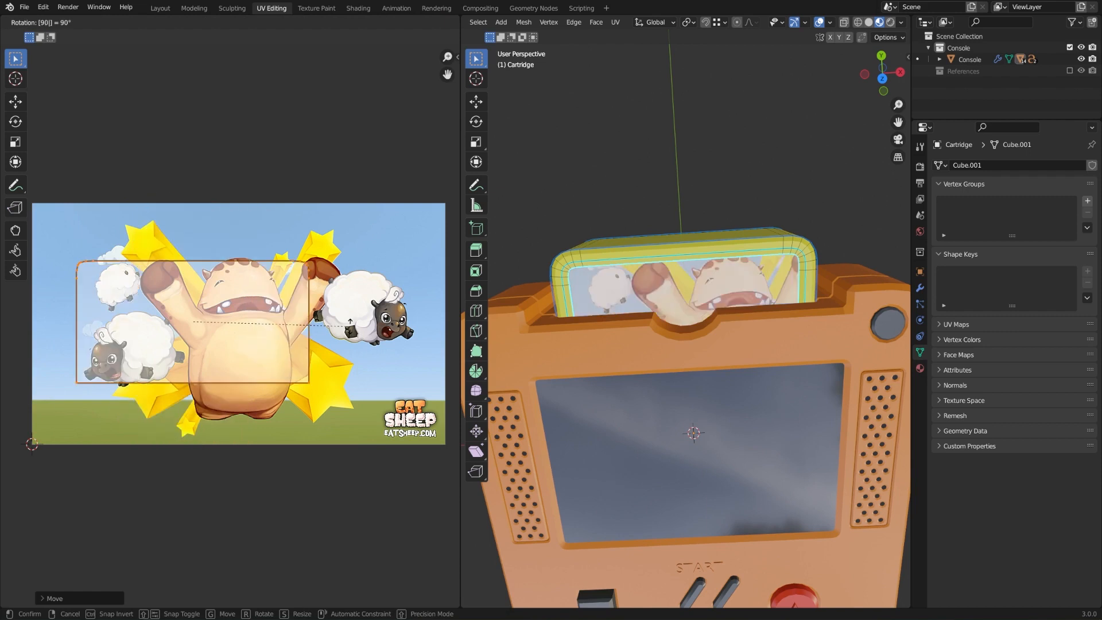
key("Return")
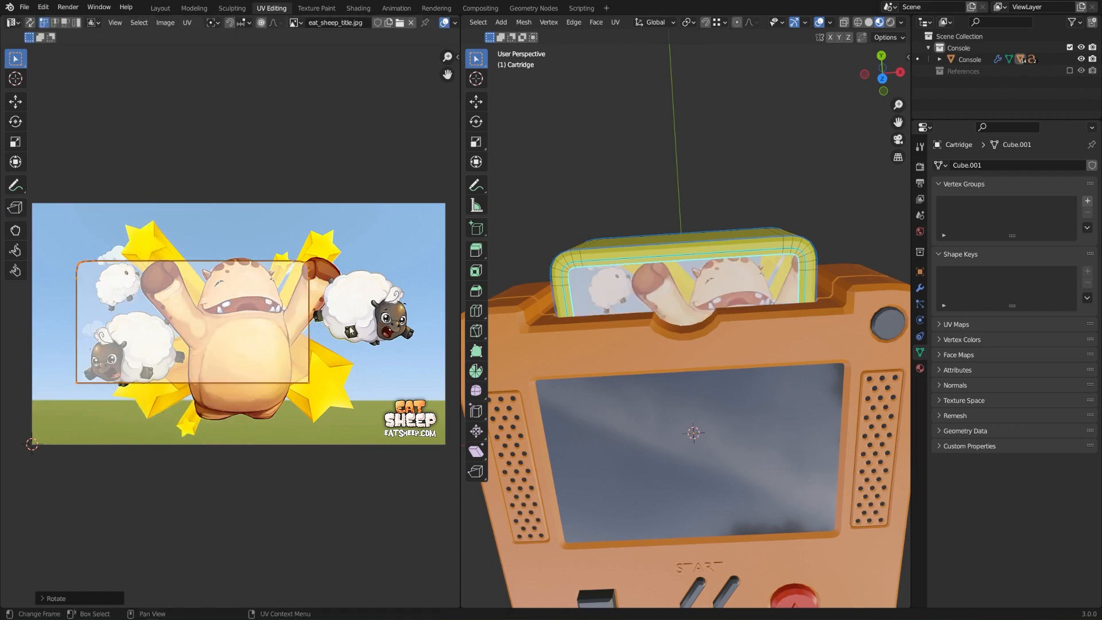
key("g")
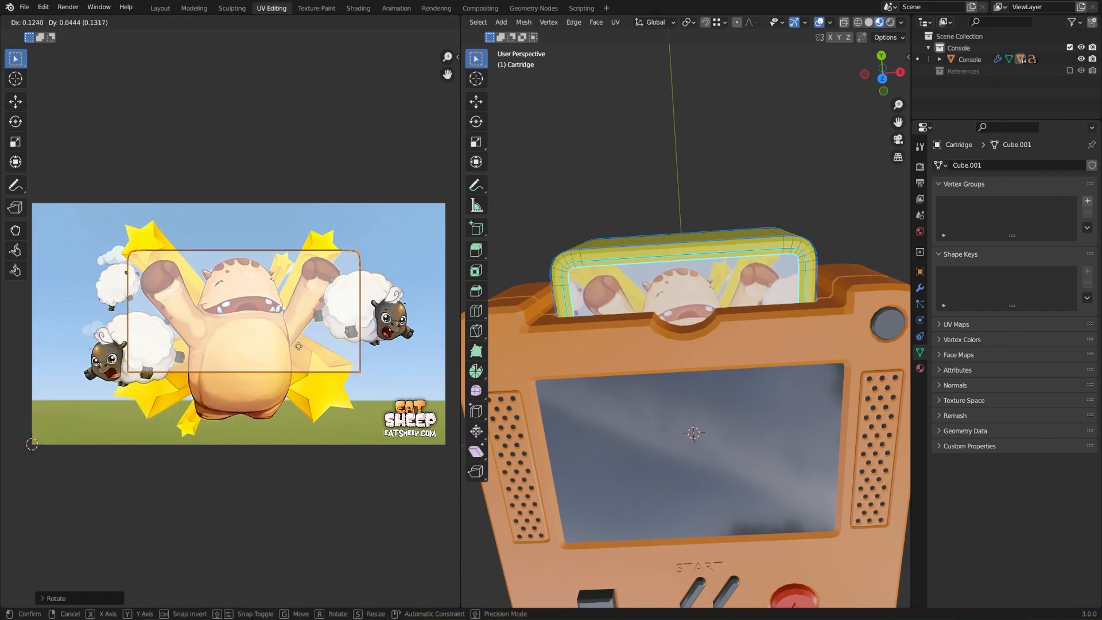
left_click(364, 364)
Scale the UV island up to include the sheep and stars, and reposition it within the artwork.
key("s")
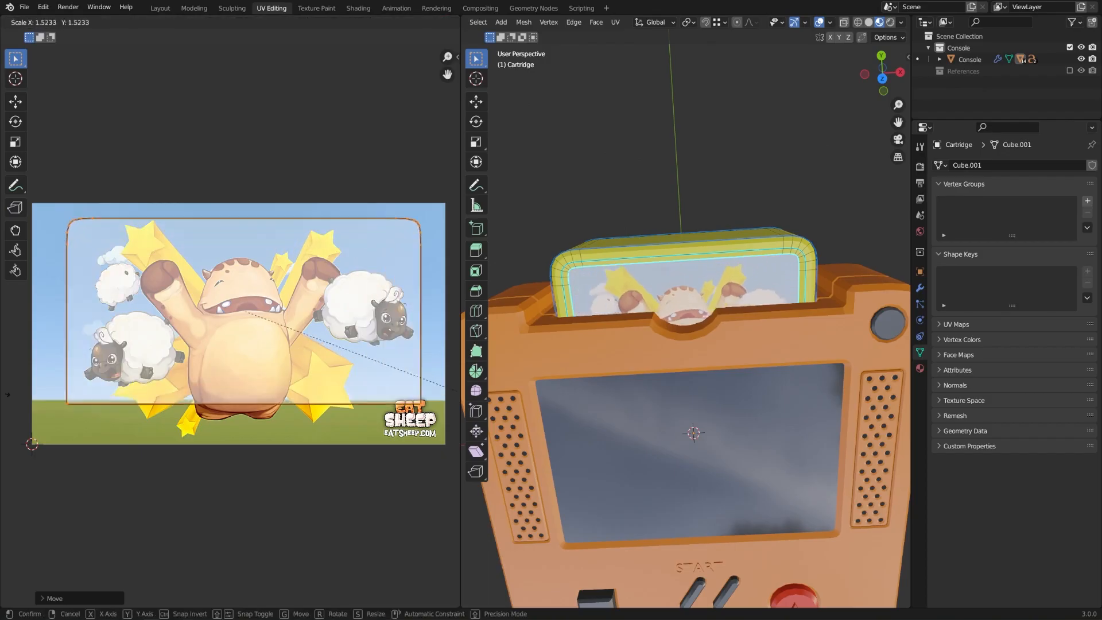
left_click(9, 397)
key("g")
left_click(4, 399)
key("g")
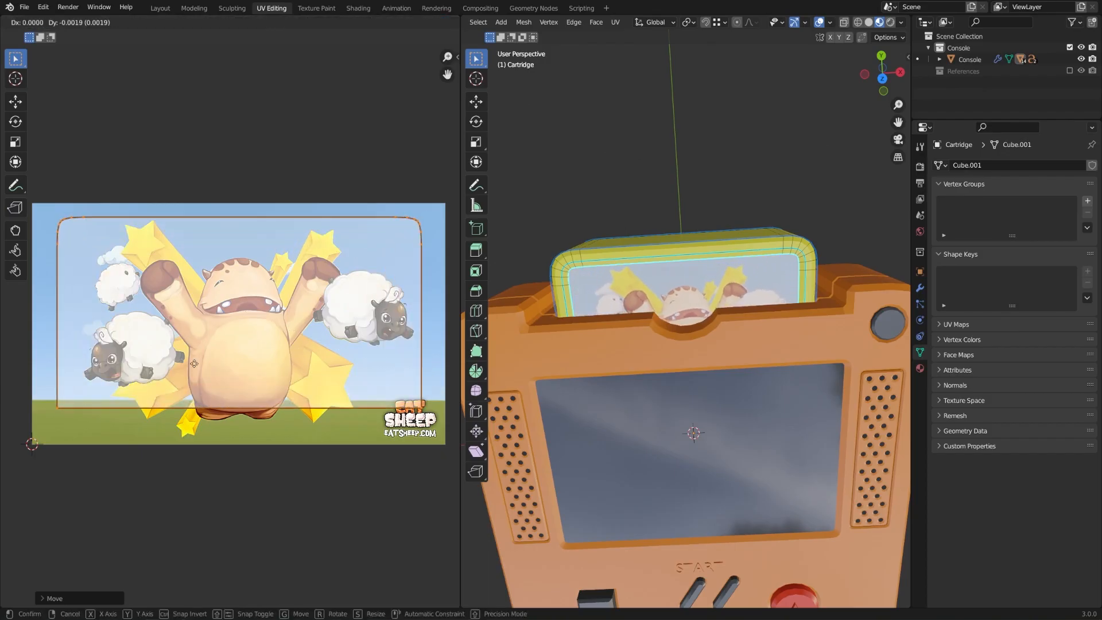
left_click(193, 361)
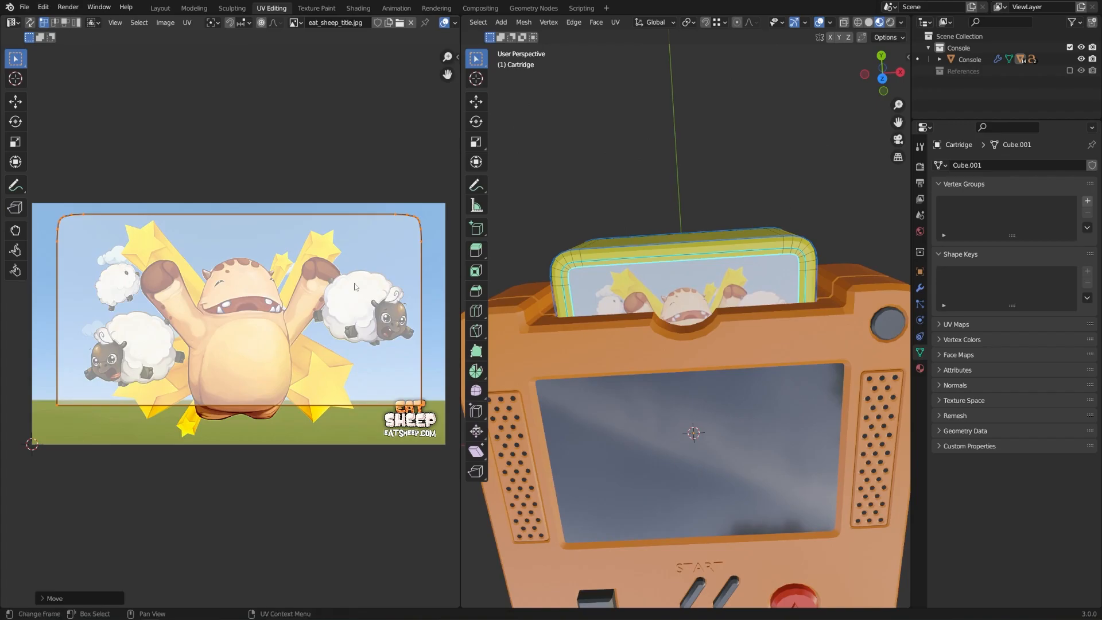
Try scaling the UV island along the X axis only.
key("s")
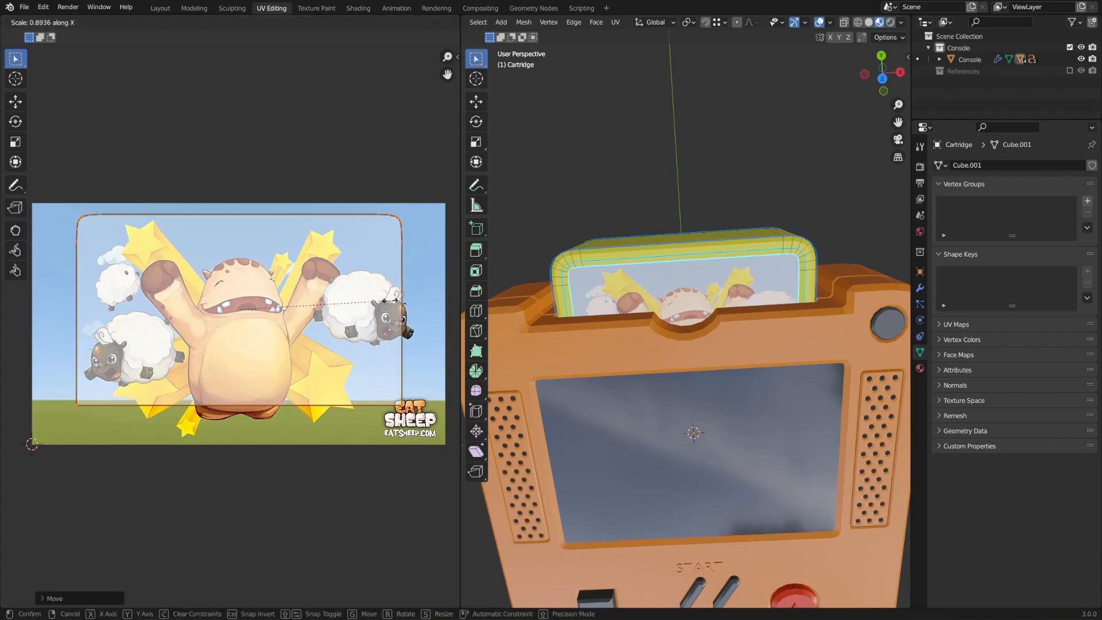
key("x")
left_click(84, 329)
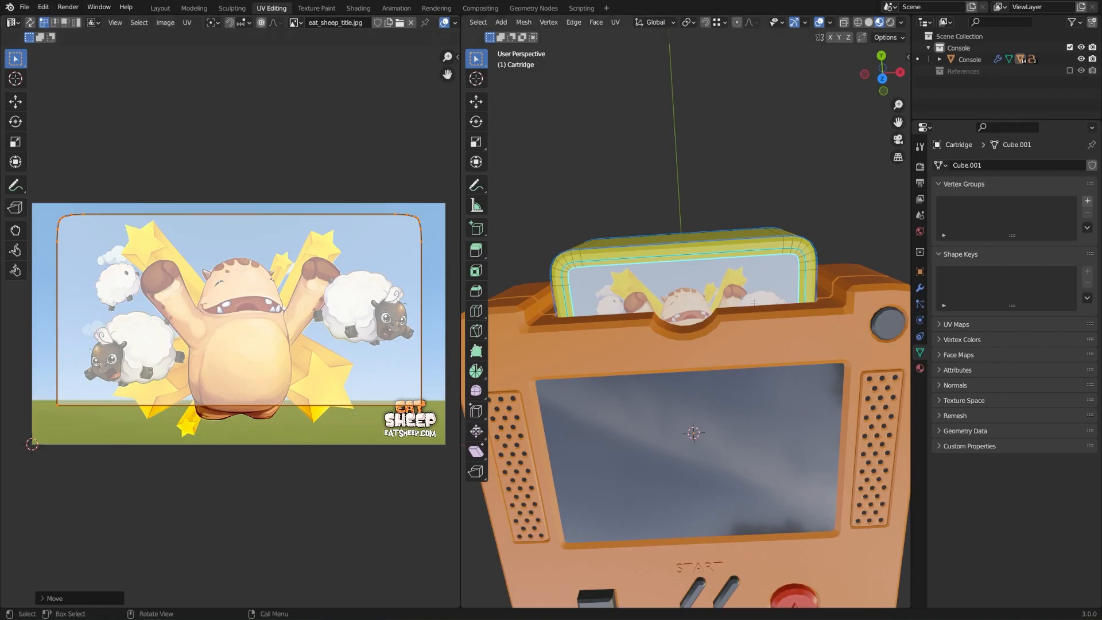
Return the cartridge to Object Mode and display its object transform properties.
key("ctrl+Tab")
left_click(658, 301)
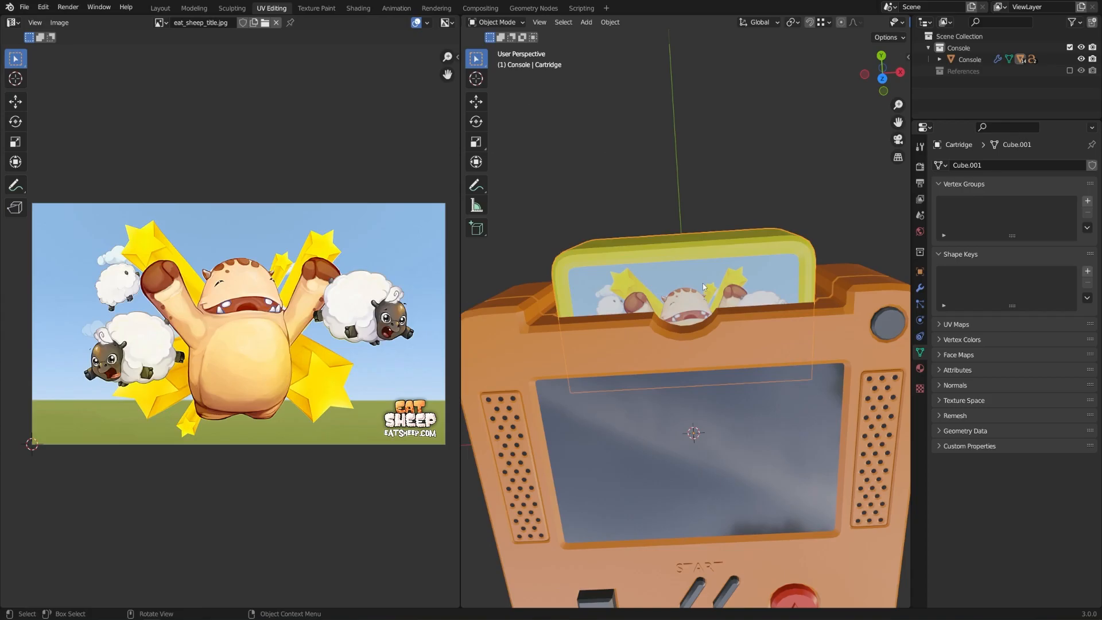
left_click(920, 273)
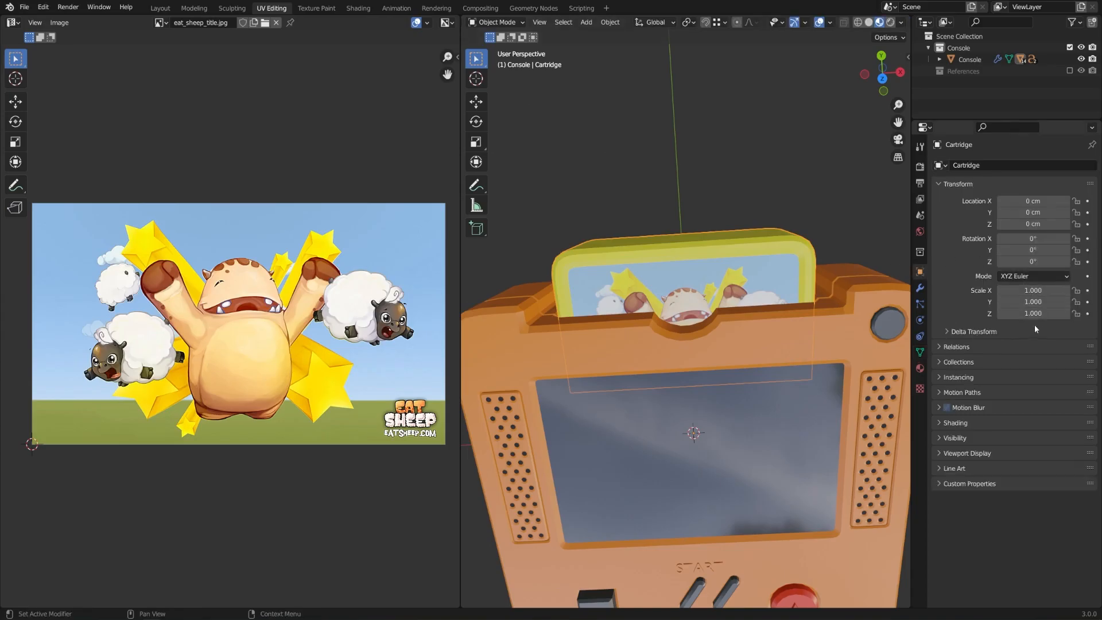
Scale the cartridge along the Y axis to 1.760 in Object Mode.
key("s")
key("y")
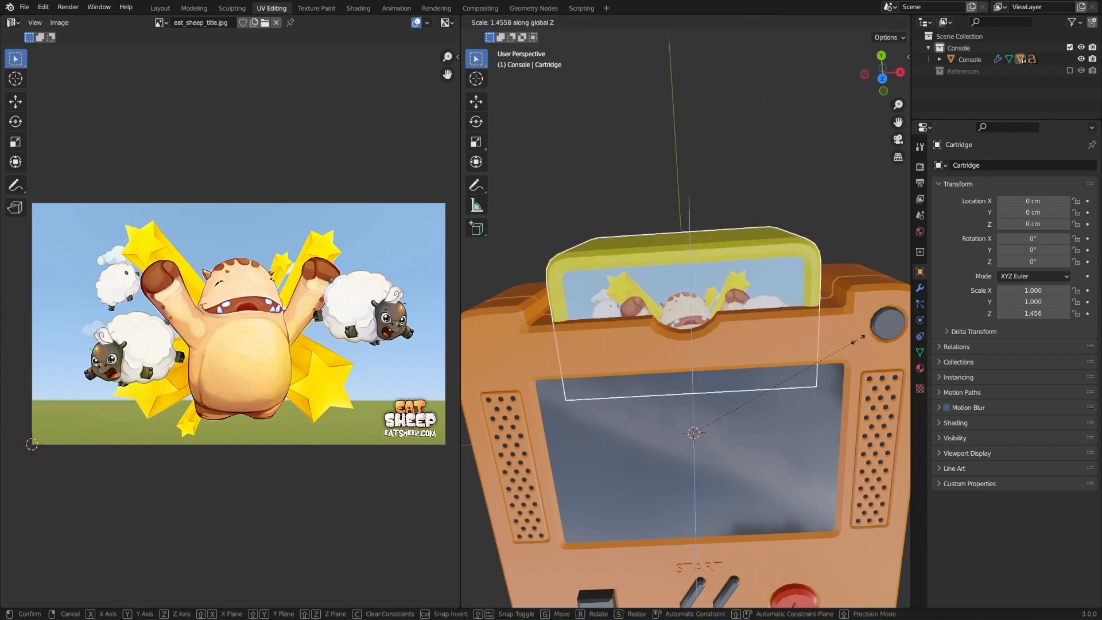
left_click(884, 316)
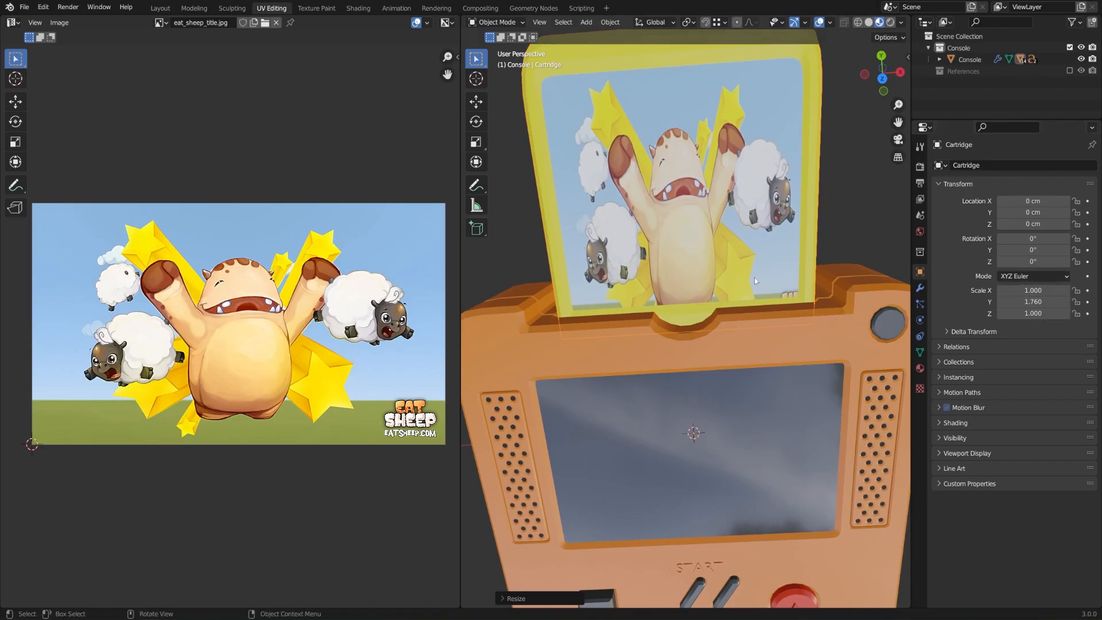
Return to Edit Mode and unwrap the stretched cartridge's front face again.
key("ctrl+Tab")
left_click(699, 231)
key("u")
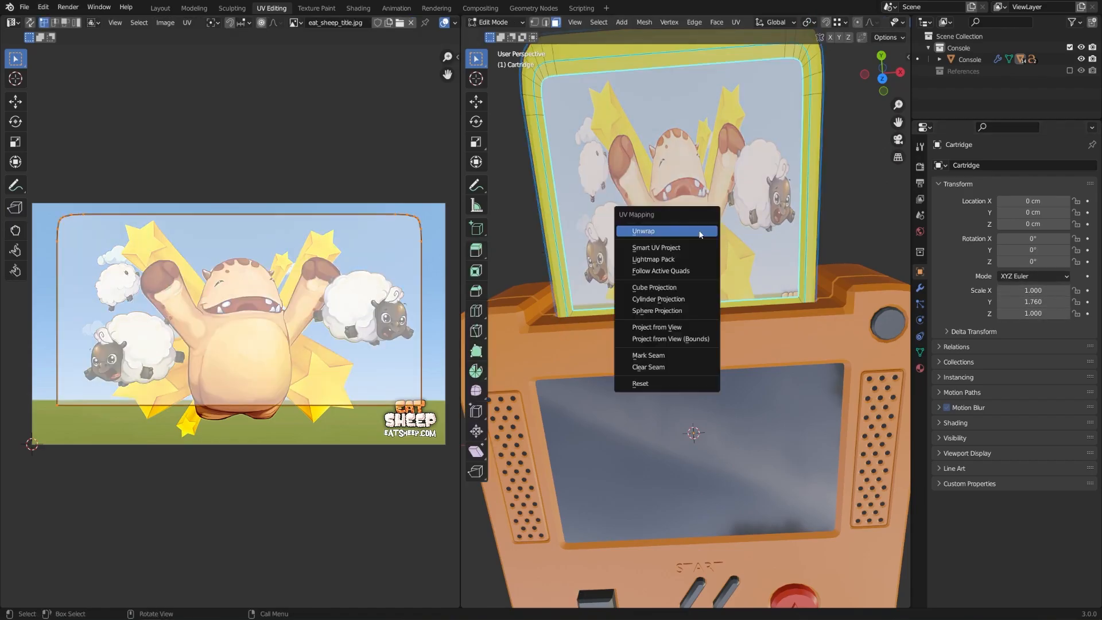
left_click(698, 231)
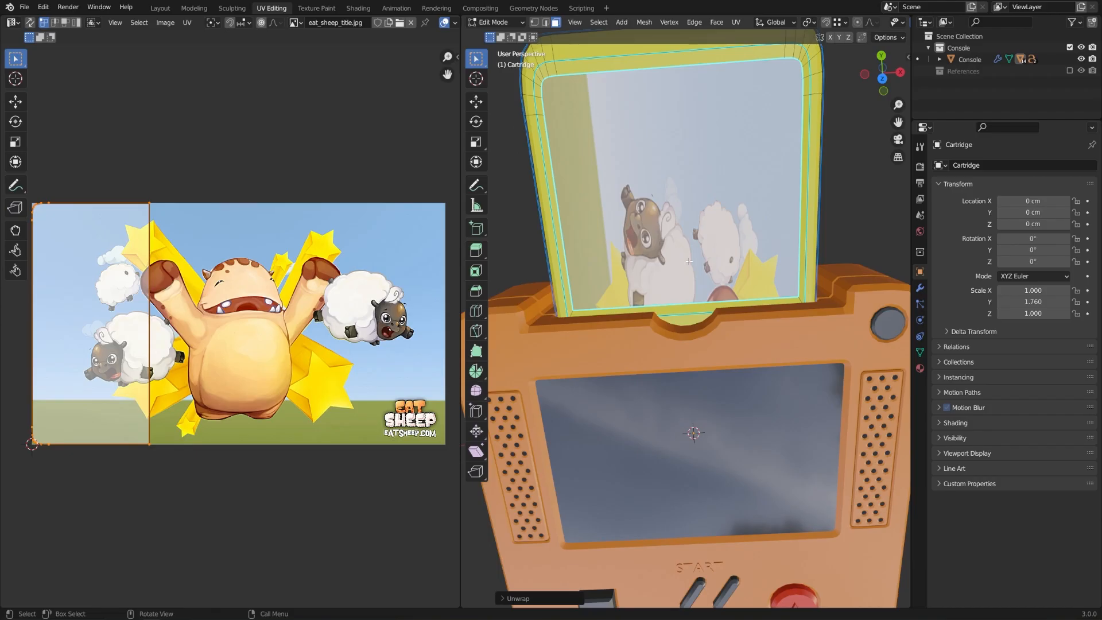
Undo the repeated unwrap, the mode switch and the cartridge's Y scaling.
key("ctrl+z")
key("ctrl+z")
key("ctrl+z")
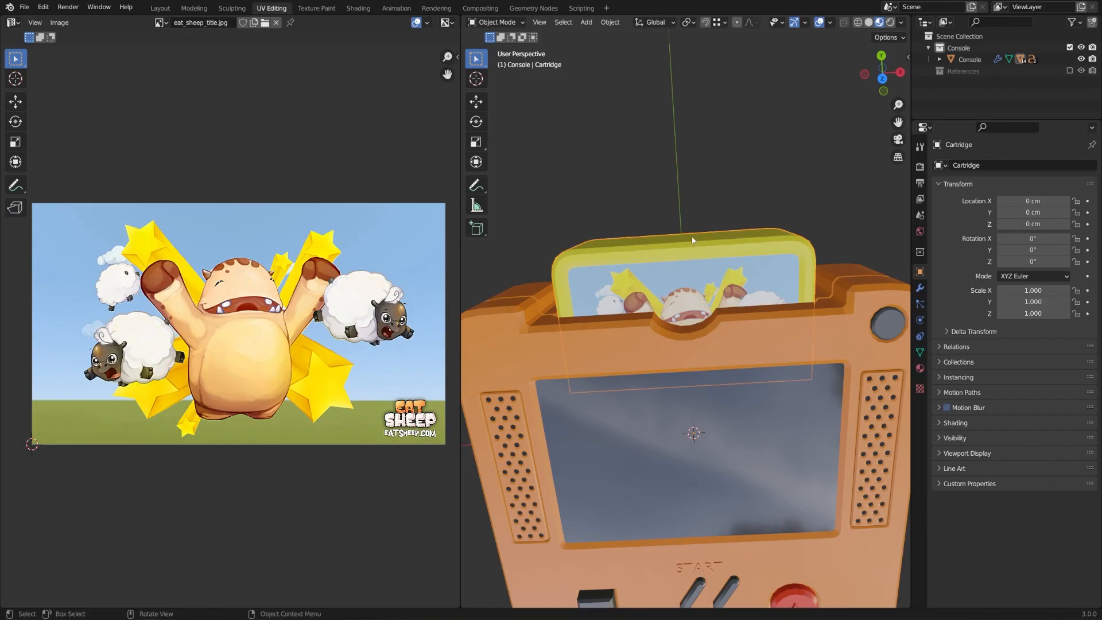
Apply the cartridge's object scale.
left_click(610, 23)
mouse_move(632, 81)
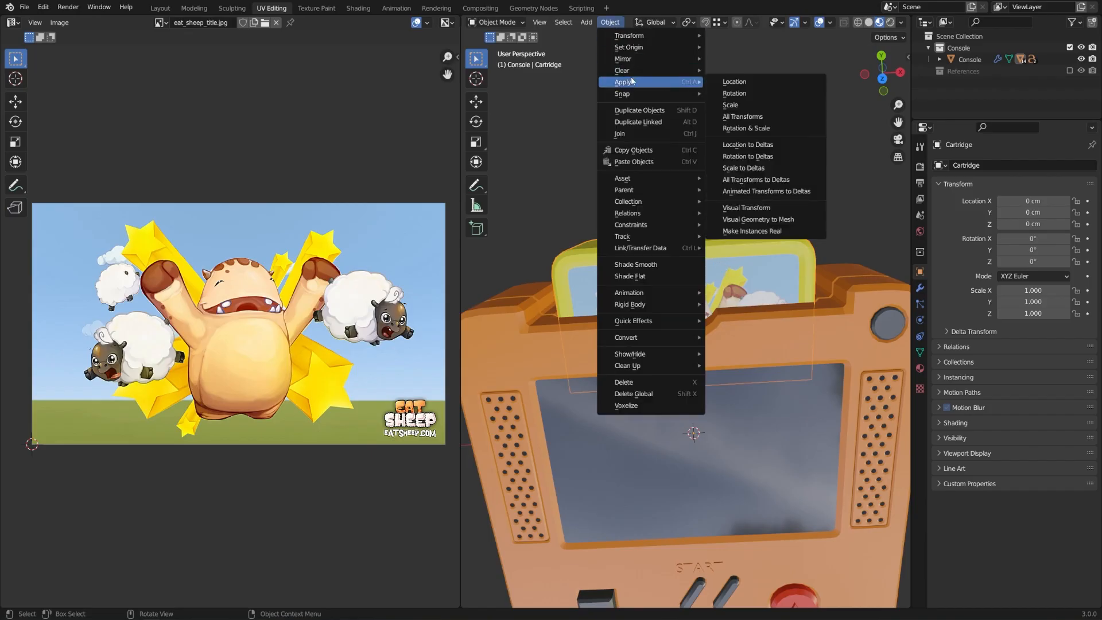
left_click(731, 105)
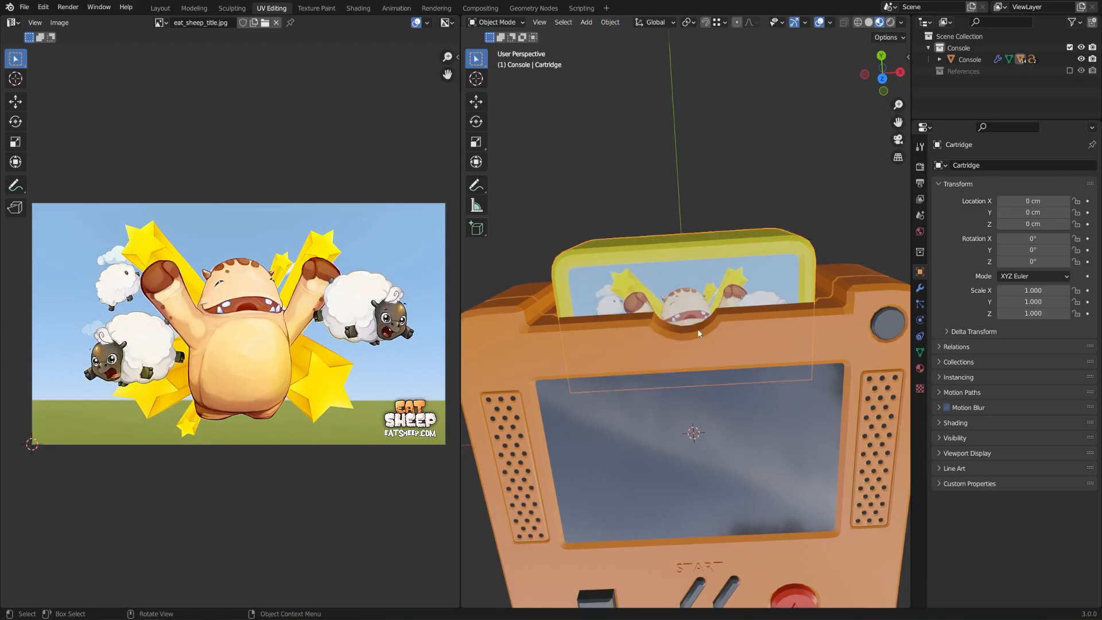
Enlarge the cartridge's front-face UV island over the artwork by a factor of about 1.02 in Edit Mode, then return to Object Mode.
key("ctrl+Tab")
left_click(712, 251)
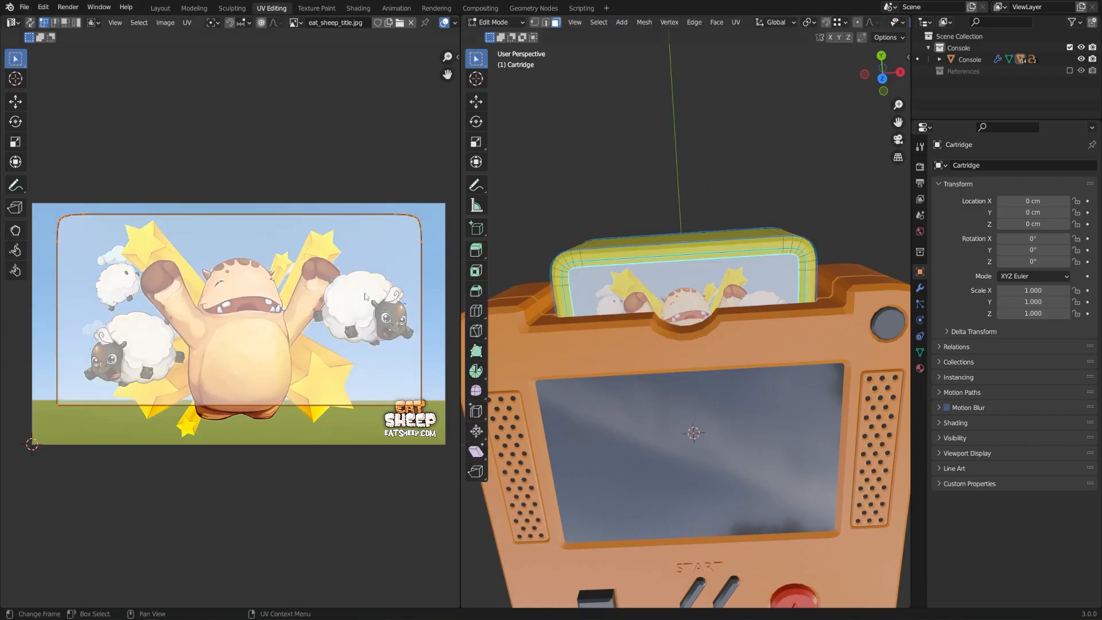
key("s")
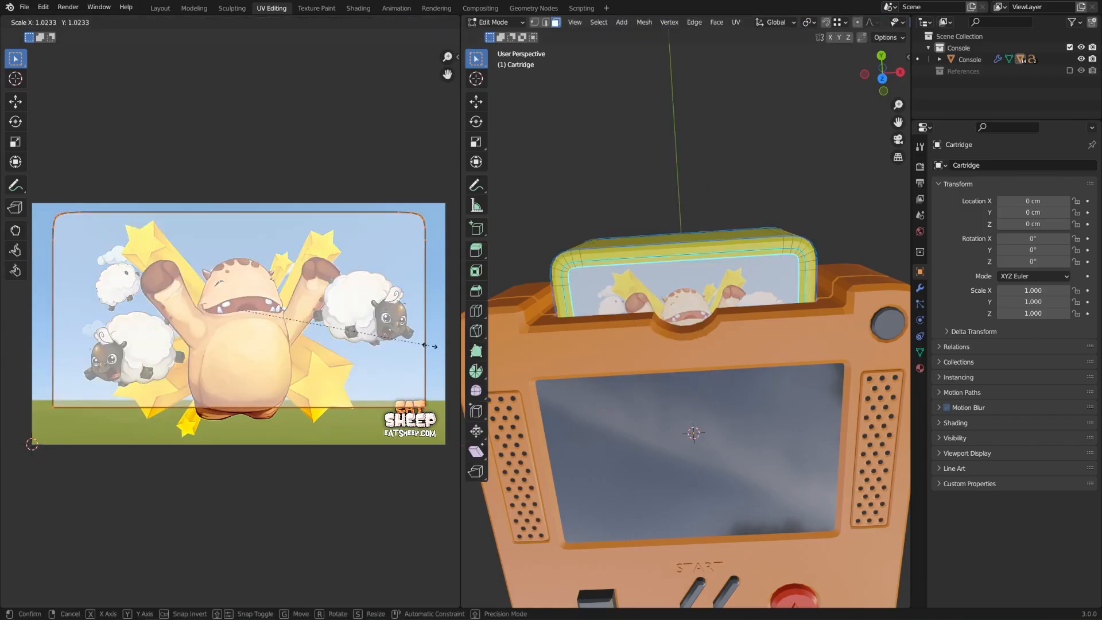
left_click(424, 345)
key("Tab")
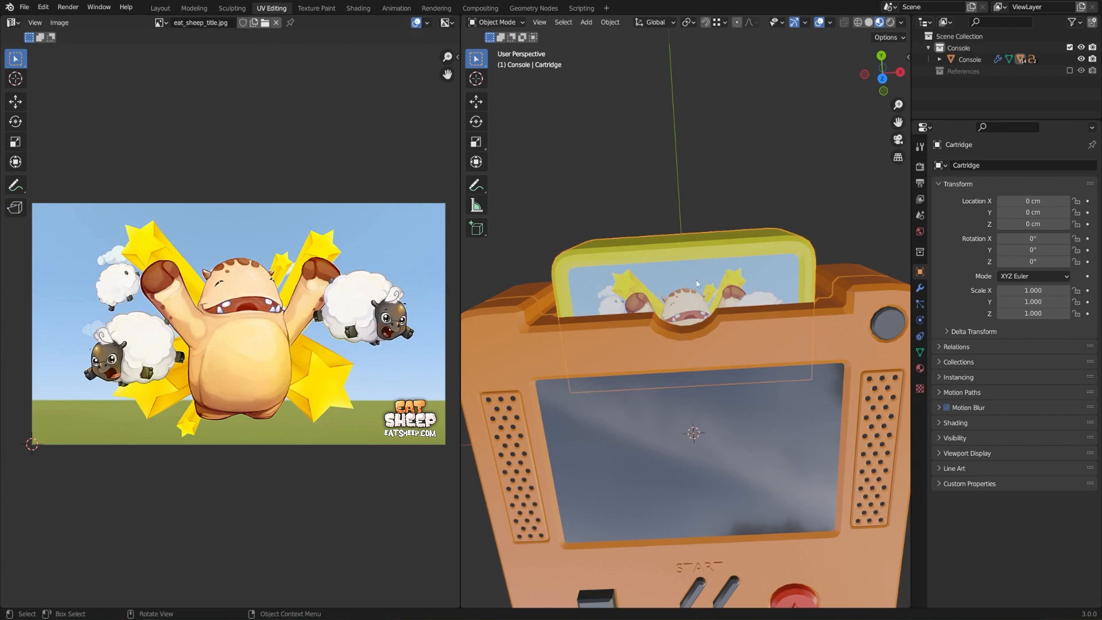
Move the cartridge along the Y axis to 0.6714 cm so it sticks further out of the console.
key("g")
key("y")
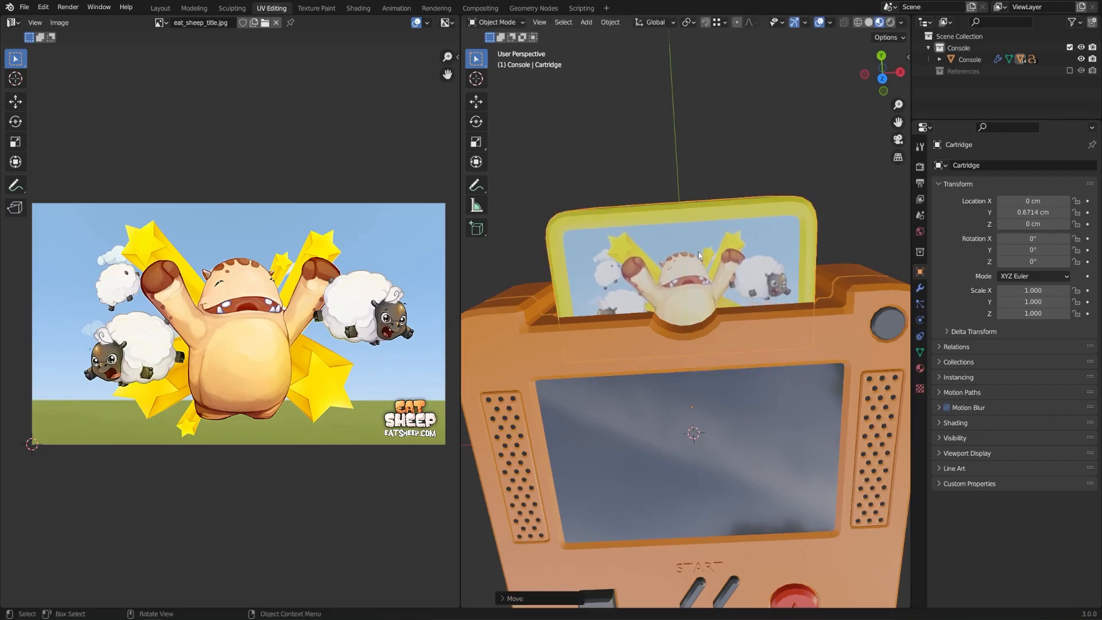
left_click(698, 256)
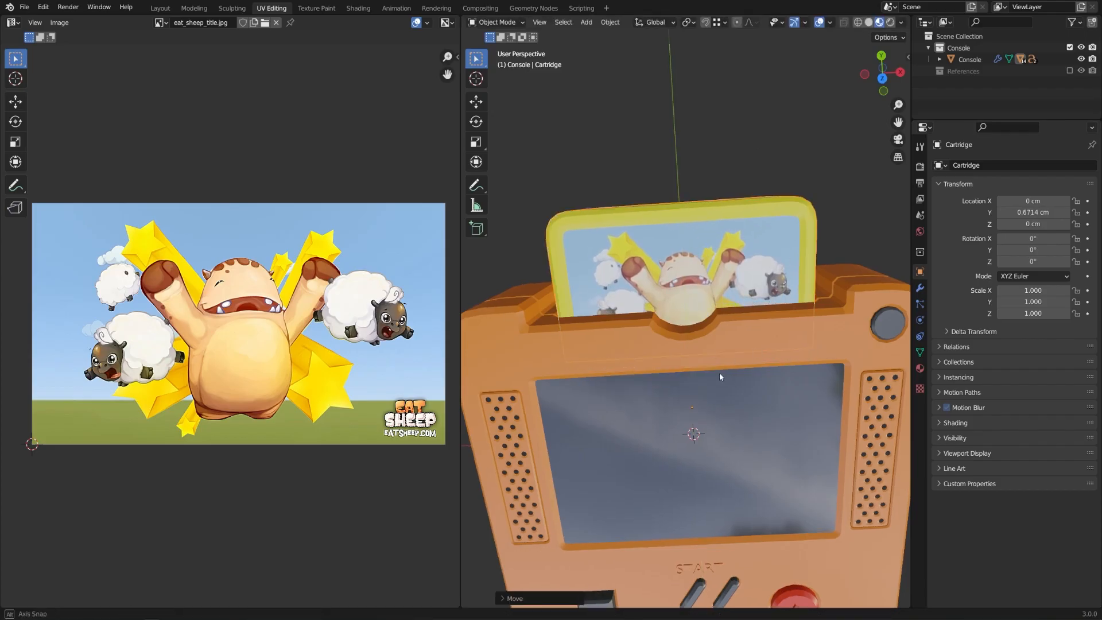
middle_click_drag(719, 373, 724, 353)
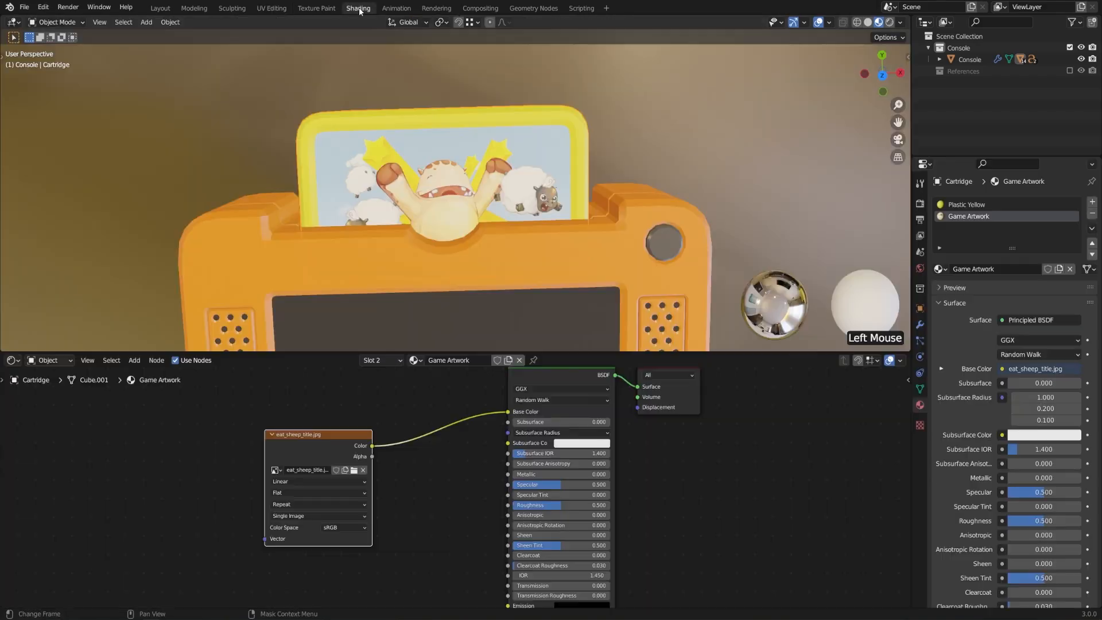
Switch to the Shading workspace and bring up the console's Screen material in the Shader Editor.
left_click(358, 8)
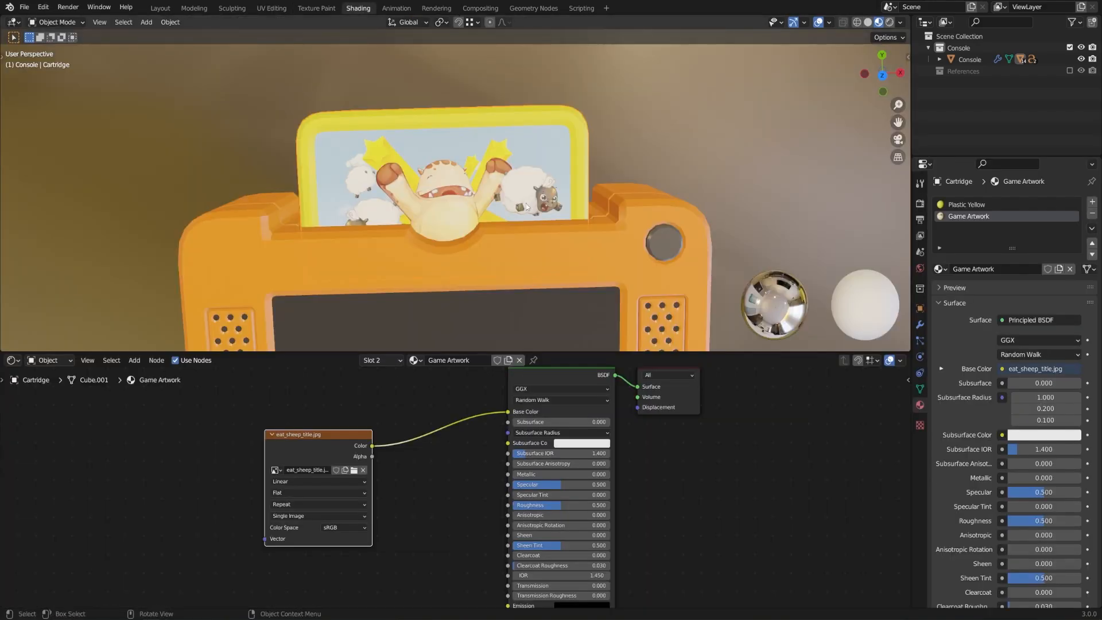
scroll(487, 293, "down", 2)
middle_click_drag(482, 309, 492, 215, "shift")
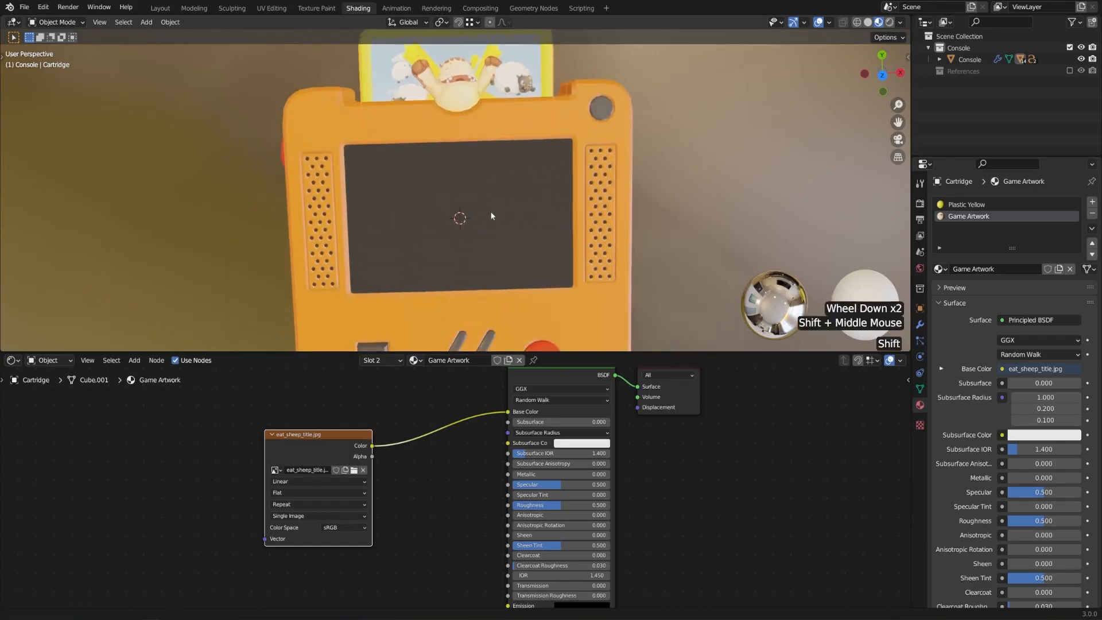
left_click(531, 229)
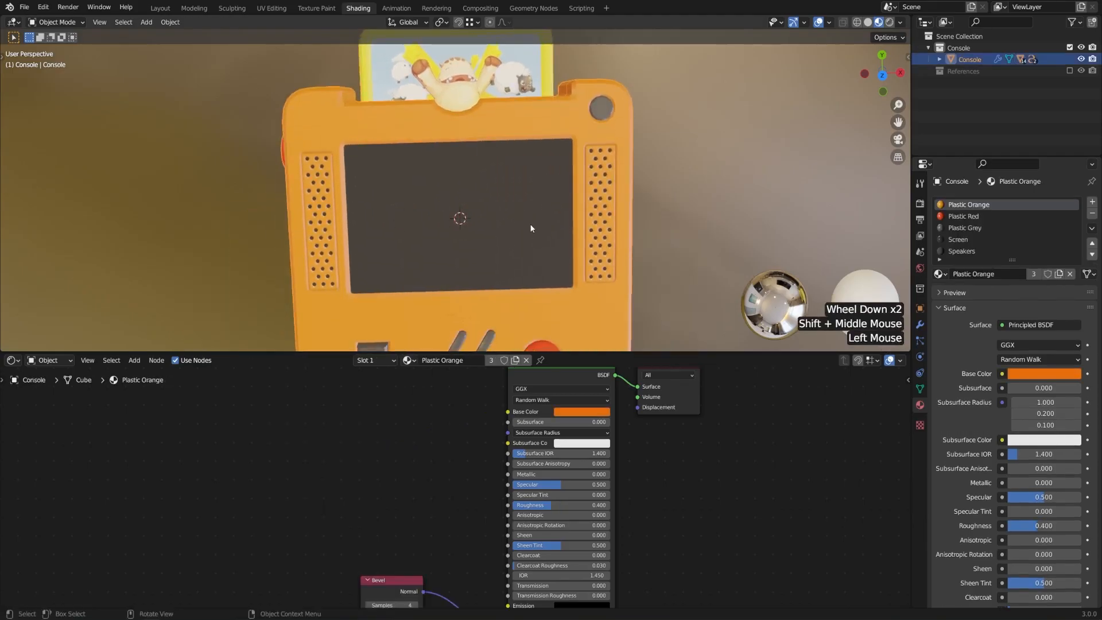
left_click(958, 239)
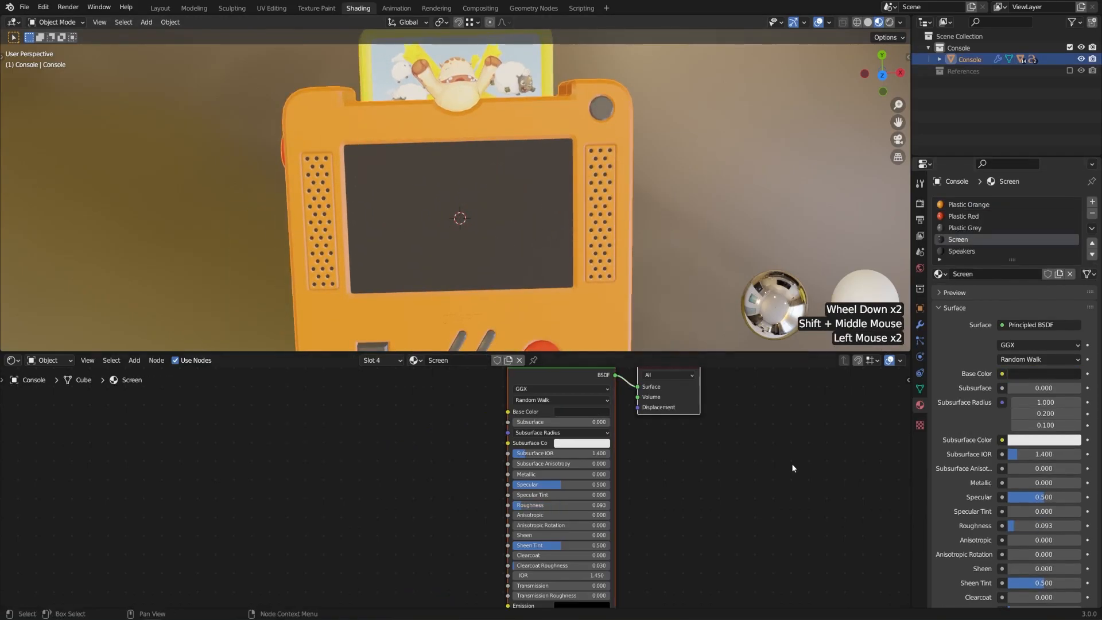
middle_click_drag(768, 452, 770, 474)
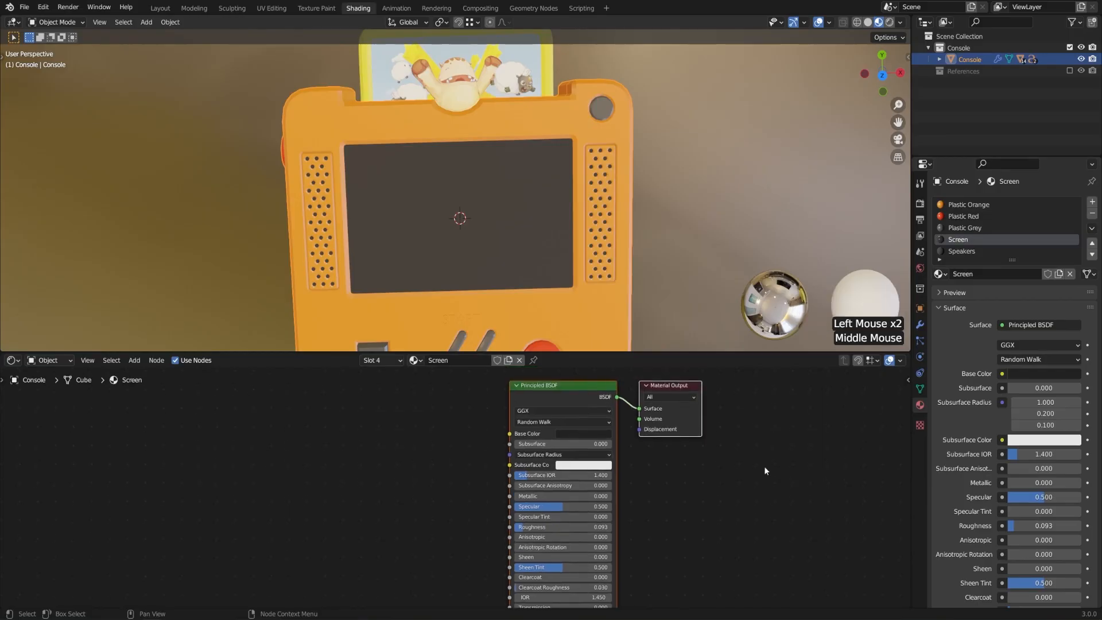
Switch to the file explorer and preview the CG Cookie video in the textures folder.
key("alt+Tab")
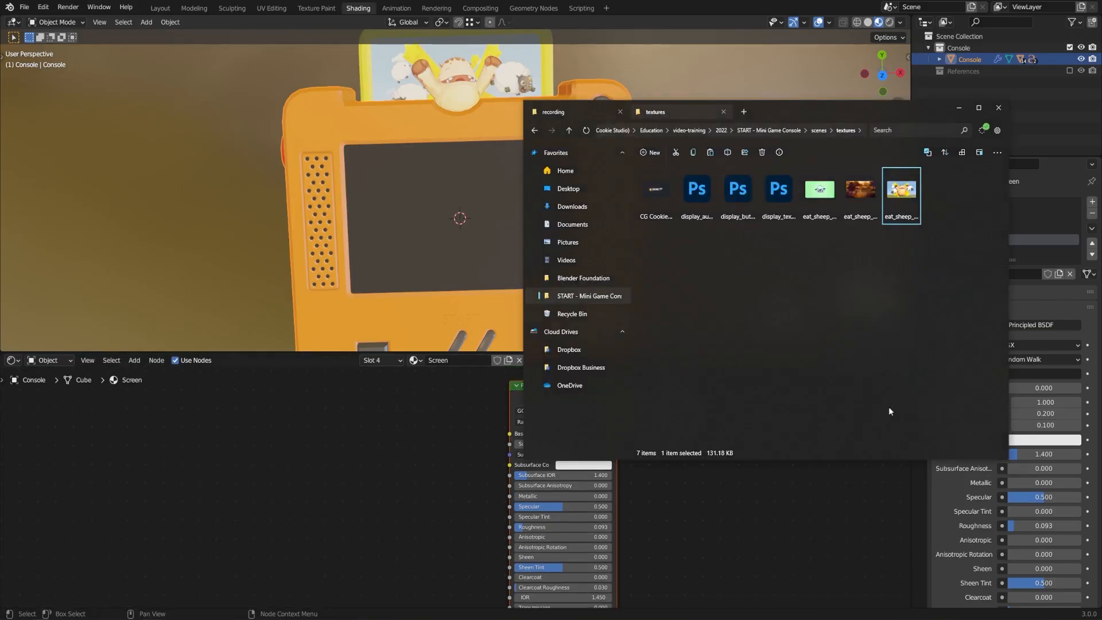
double_click(659, 194)
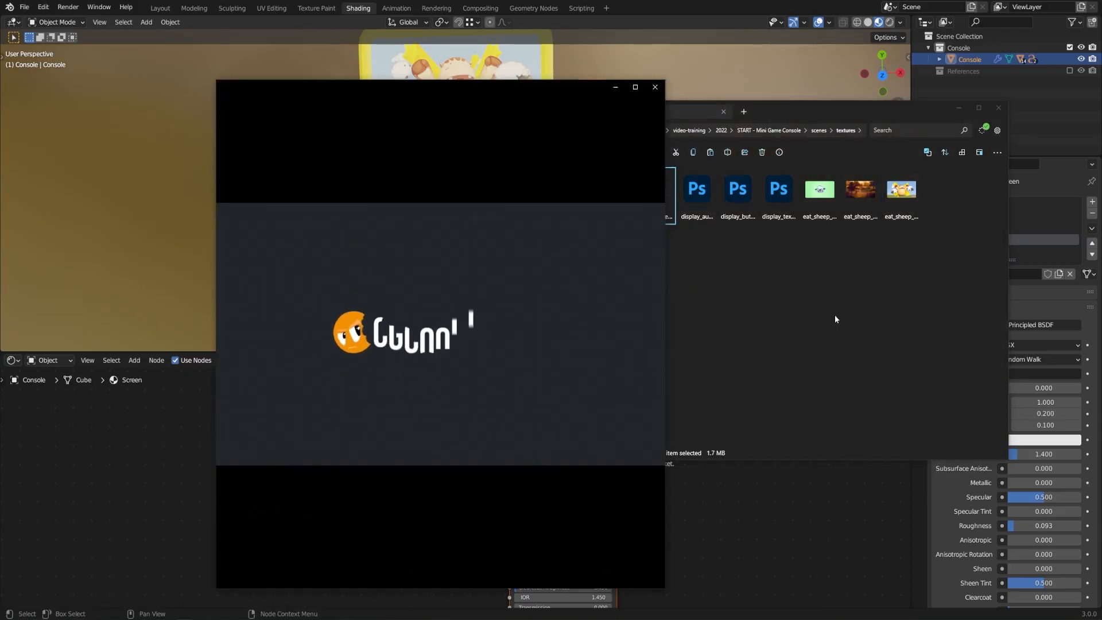
key("alt+F4")
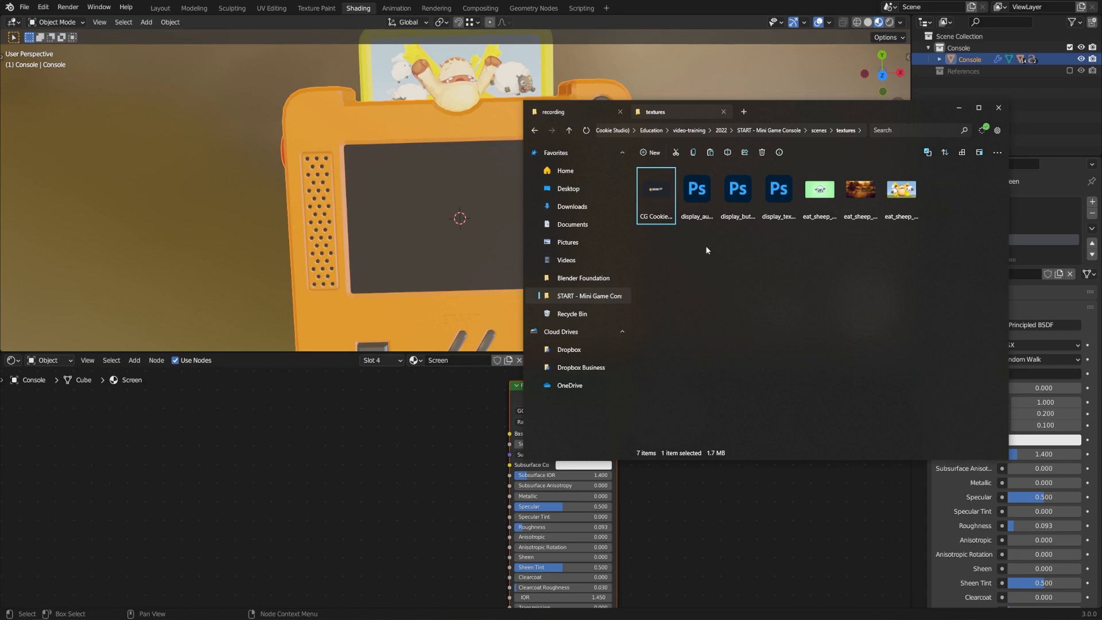
Add CG Cookie (v2).mp4 from the textures folder to the Screen material as an image texture node beside the Principled BSDF.
left_click_drag(654, 188, 287, 442)
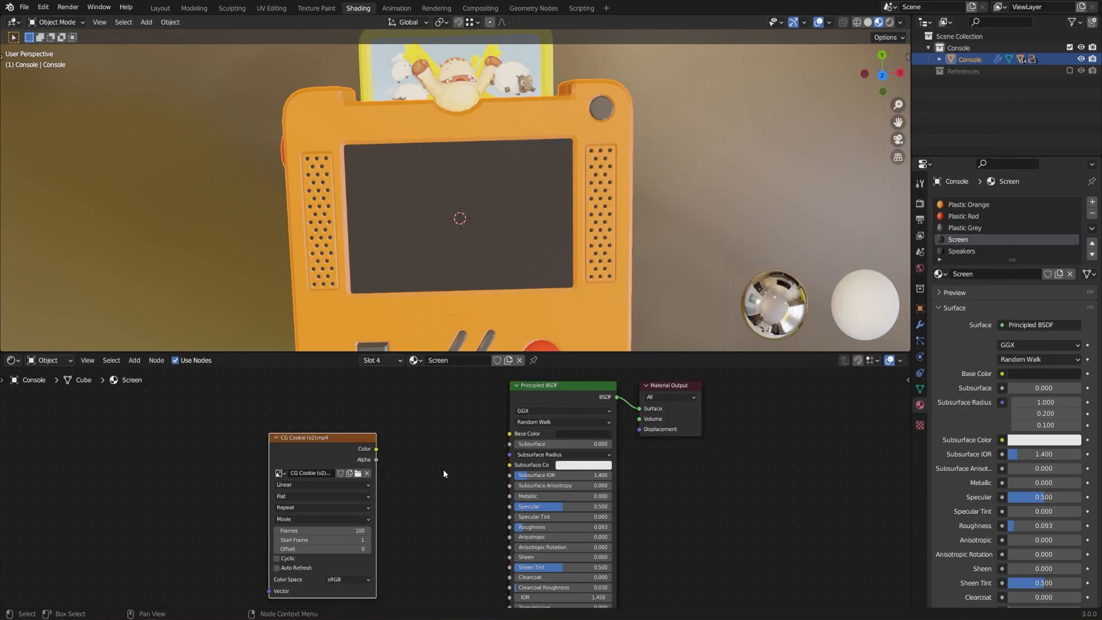
left_click_drag(376, 448, 459, 466)
middle_click_drag(459, 467, 456, 435)
scroll(457, 459, "down", 2)
scroll(456, 432, "up", 1)
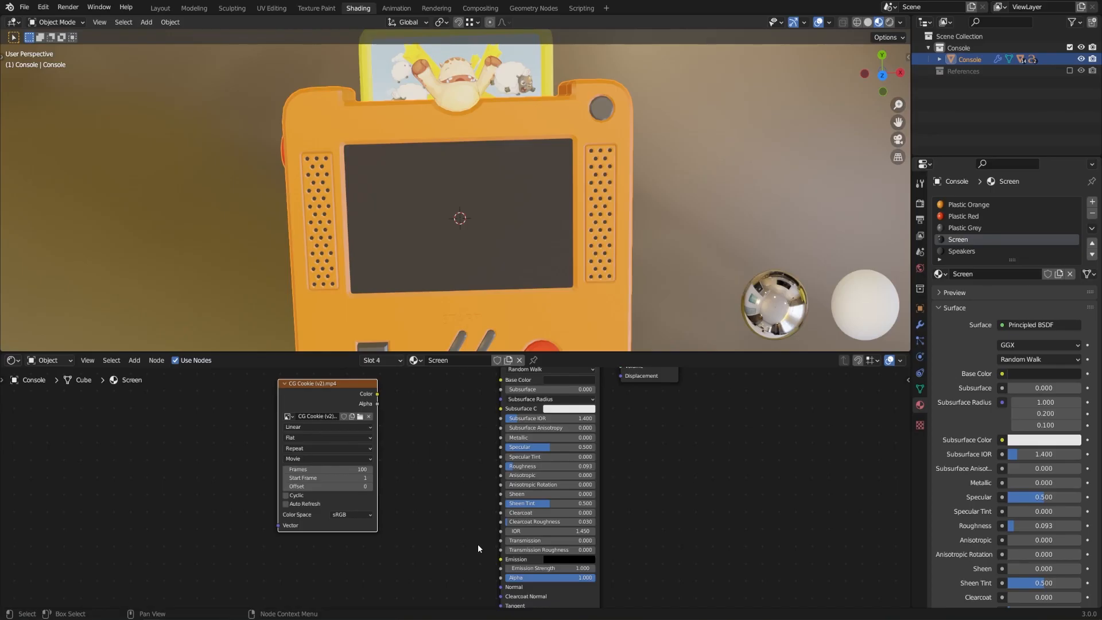
Try a dark green Emission color on the Screen material's Principled BSDF with Emission Strength set to 1.
left_click(377, 394)
left_click_drag(377, 394, 551, 561)
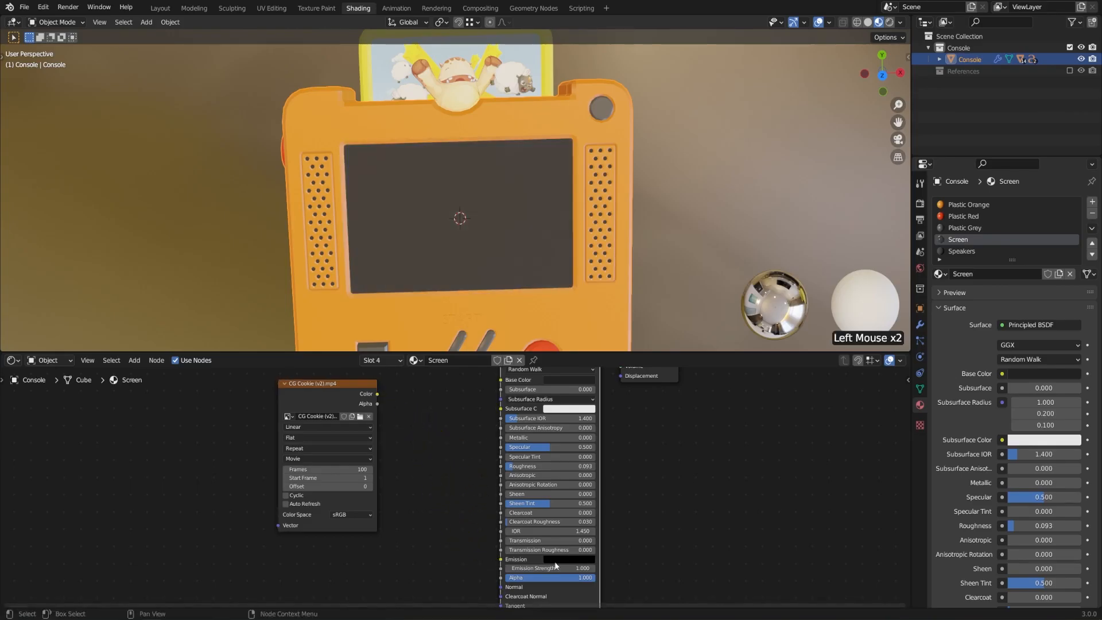
left_click(557, 559)
mouse_move(615, 498)
left_mouse_down()
mouse_move(615, 469)
mouse_move(601, 457)
mouse_move(578, 437)
mouse_move(561, 452)
left_mouse_up()
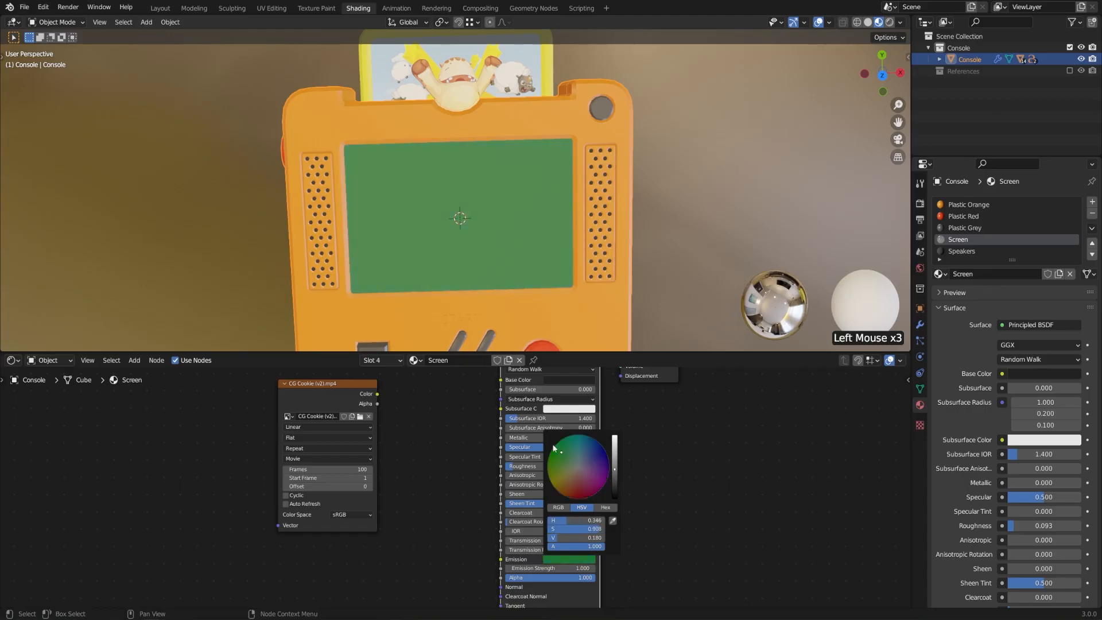
mouse_move(548, 568)
left_mouse_down()
mouse_move(580, 568)
mouse_move(539, 569)
left_mouse_up()
left_click(537, 568)
type("1")
key("Return")
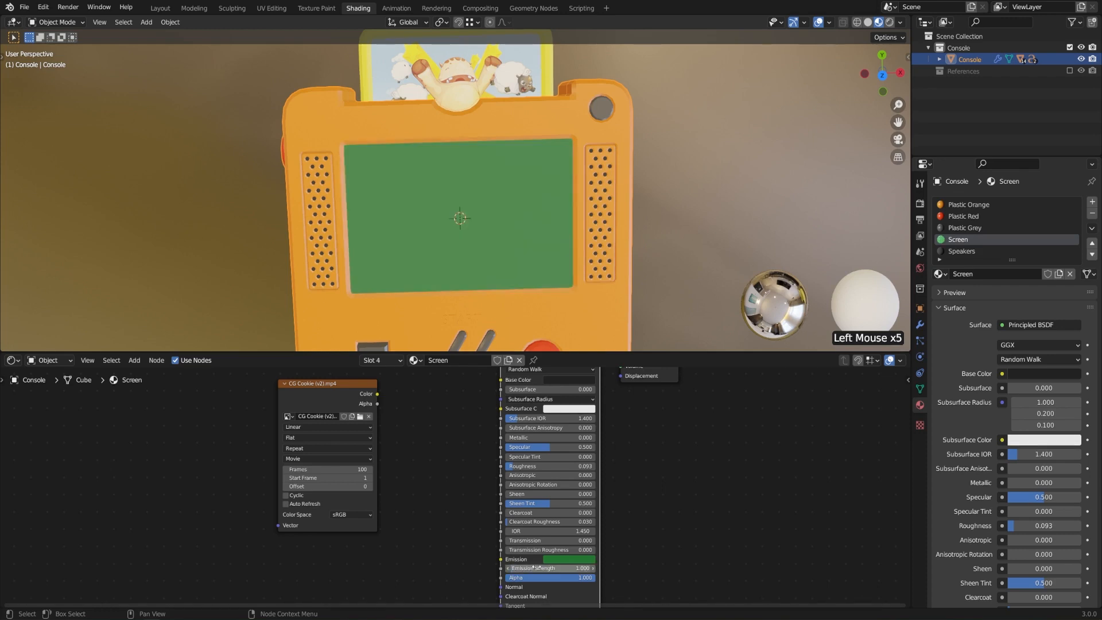
Connect the movie texture's Color output to the Principled BSDF's Emission input.
left_click_drag(377, 394, 501, 559)
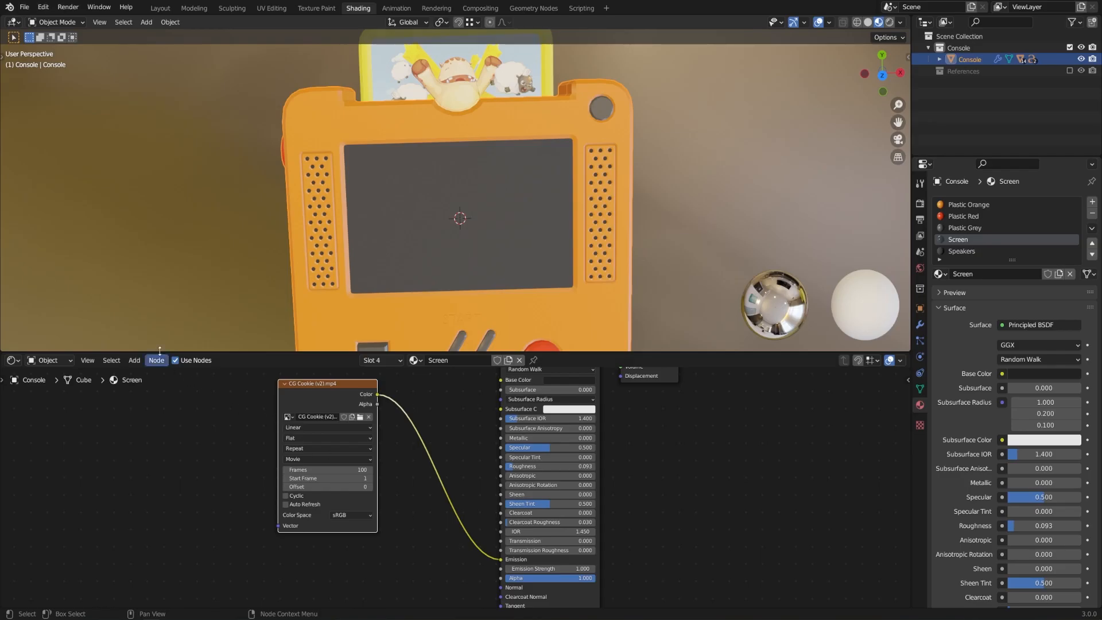
Split the 3D viewport horizontally and turn the new lower area into a Timeline.
left_click(1, 346)
left_click_drag(1, 336, 1, 287)
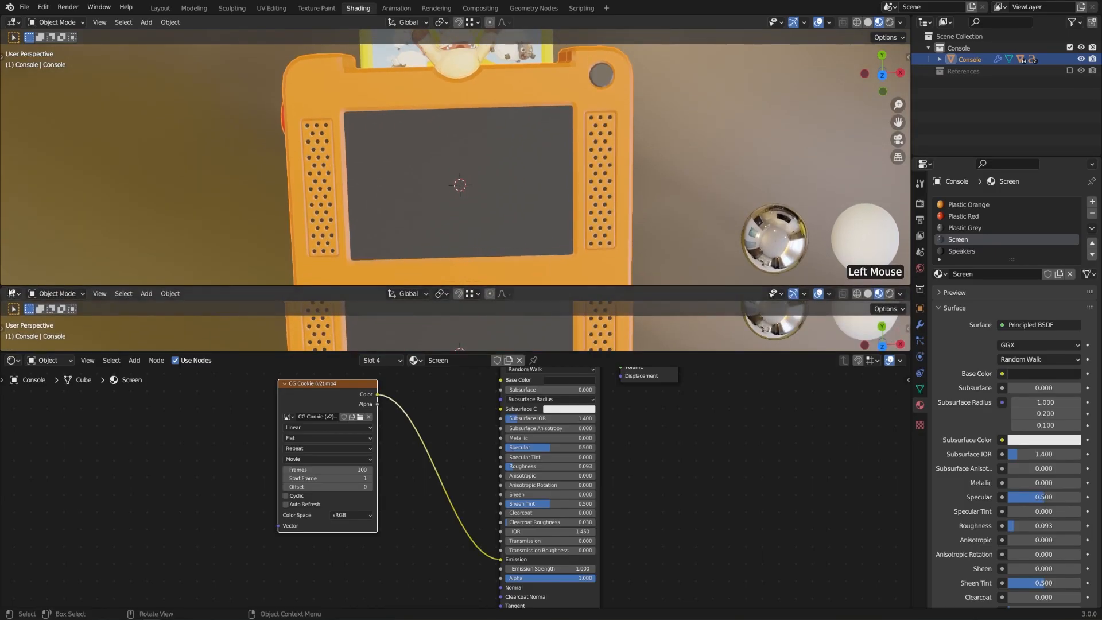
left_click(17, 297)
left_click(149, 339)
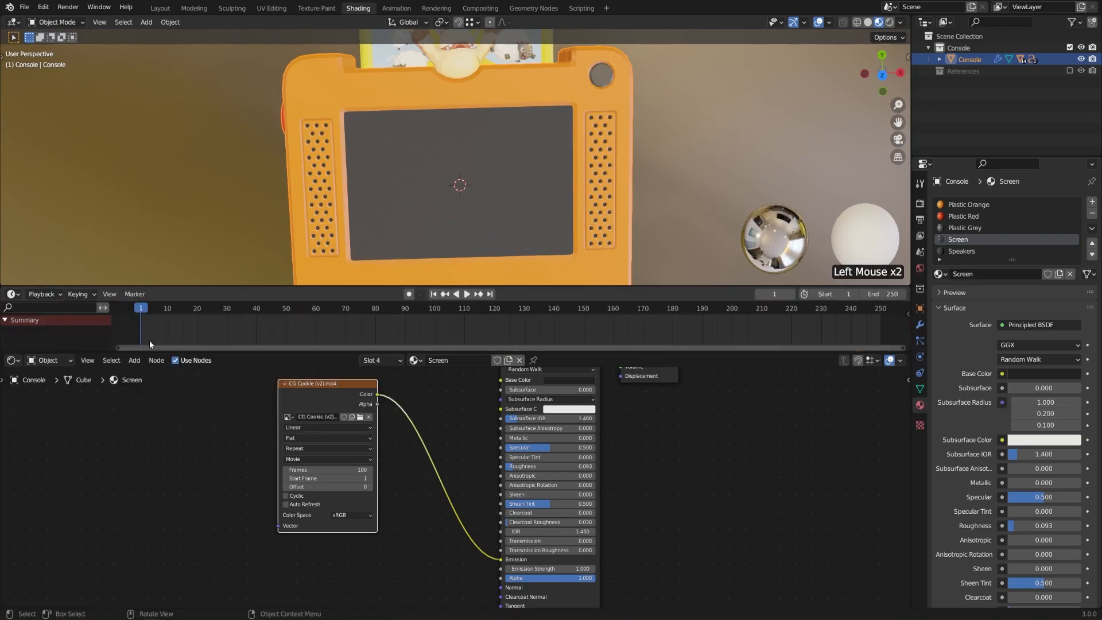
Move the playhead to frame 85 and enable Auto Refresh on the CG Cookie movie texture.
left_click(143, 310)
left_click_drag(144, 310, 391, 316)
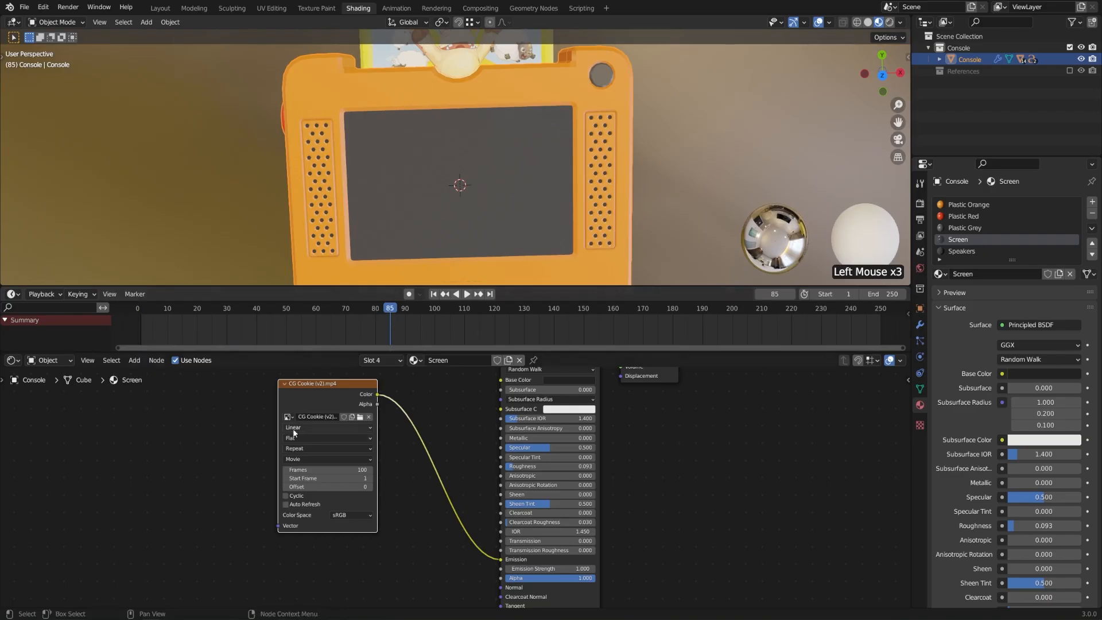
left_click(286, 504)
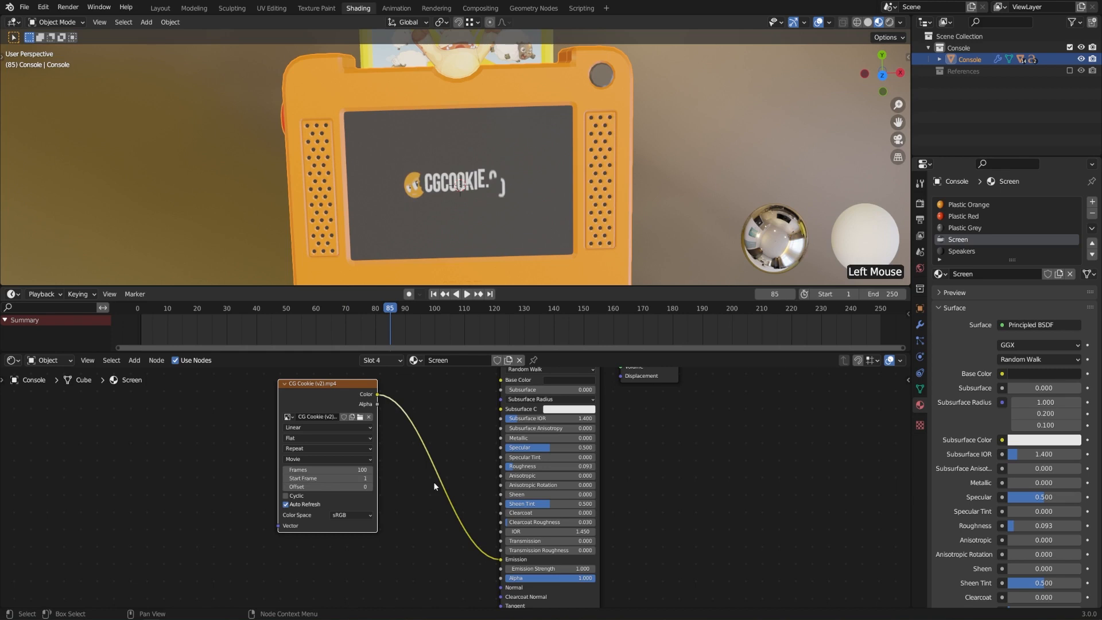
Play and scrub the animation to check the movie on the console's screen, stopping at frame 168.
key("space")
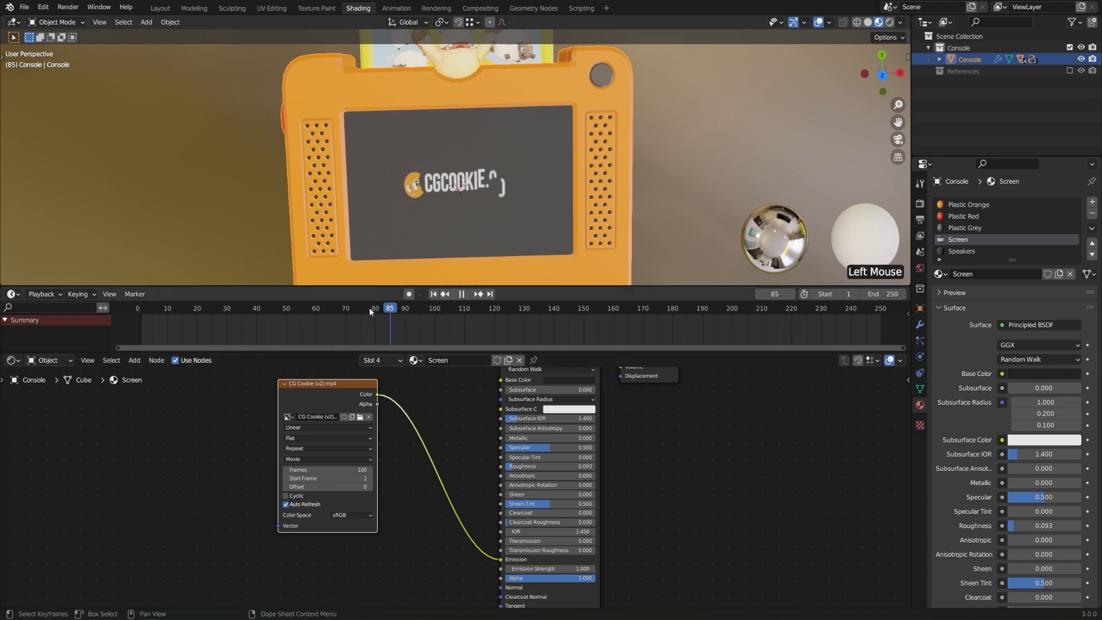
left_click_drag(369, 307, 212, 318)
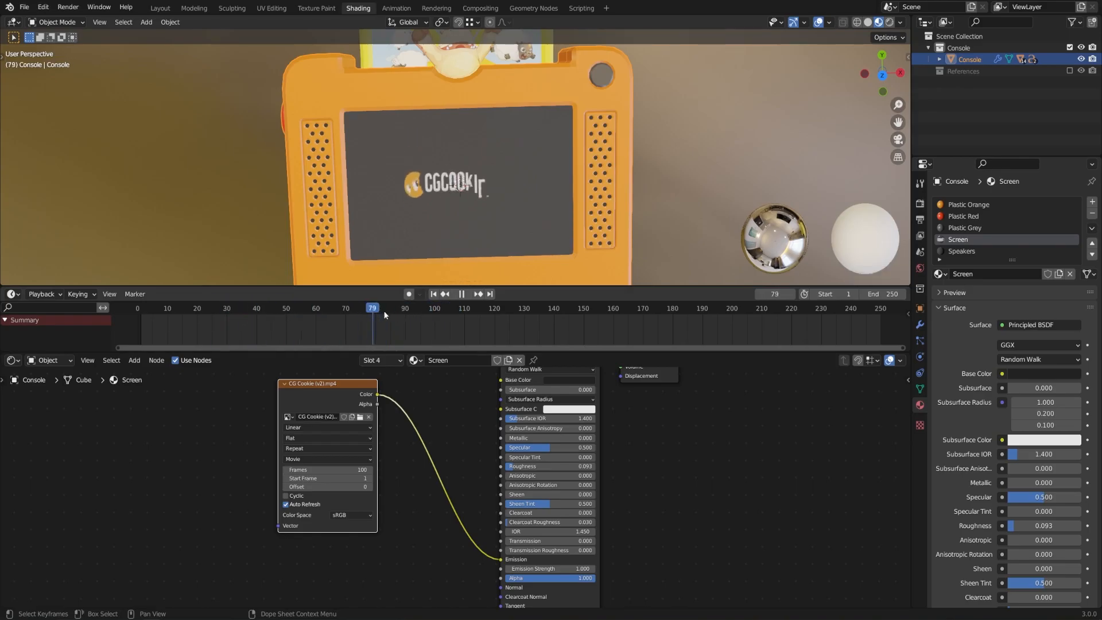
key("space")
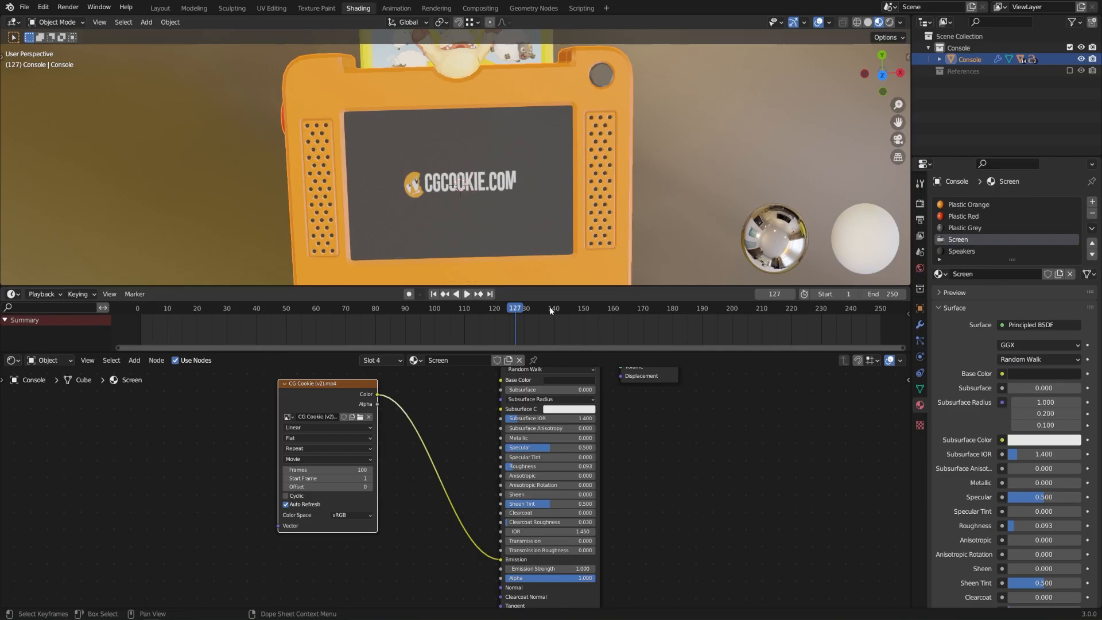
left_click_drag(516, 309, 459, 319)
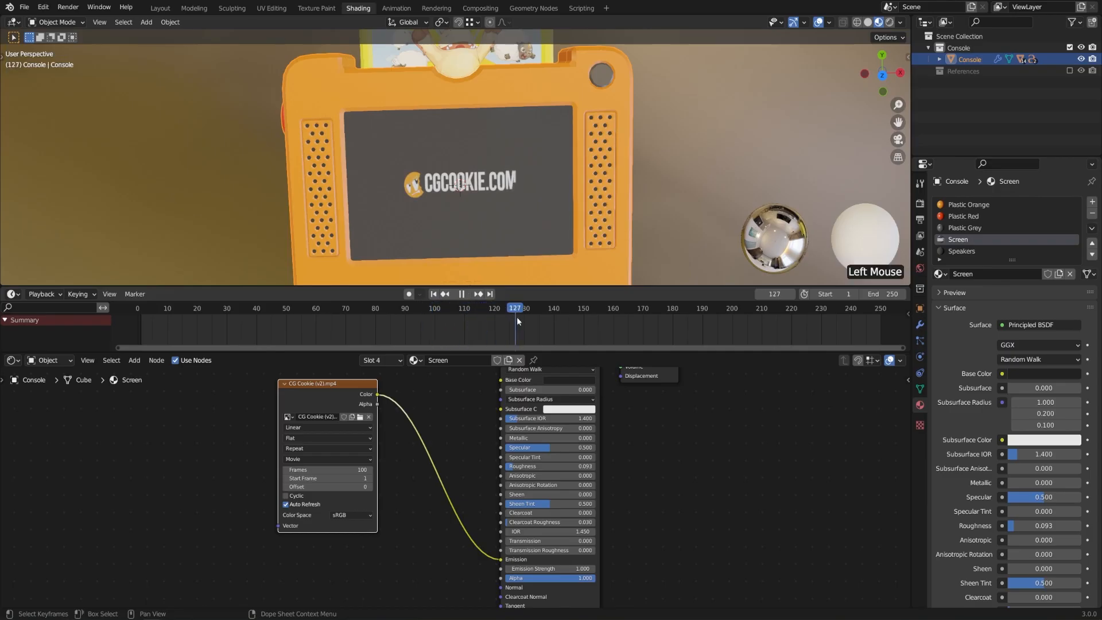
left_click_drag(657, 315, 638, 326)
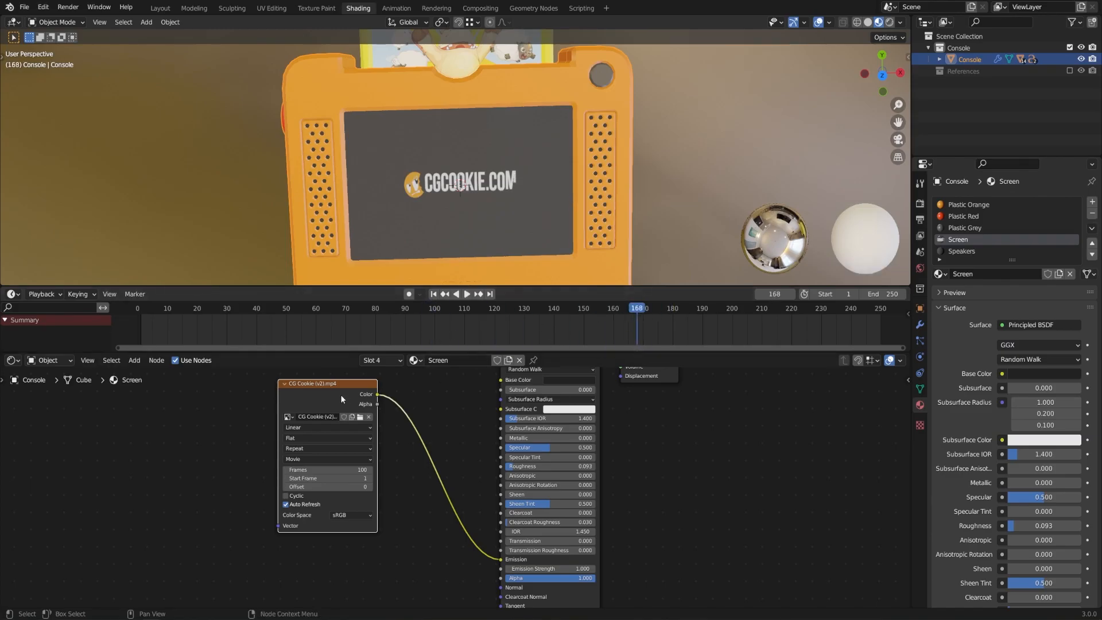
Shift the movie texture node slightly down and set its Frames to 200.
left_click_drag(312, 445, 310, 459)
double_click(313, 483)
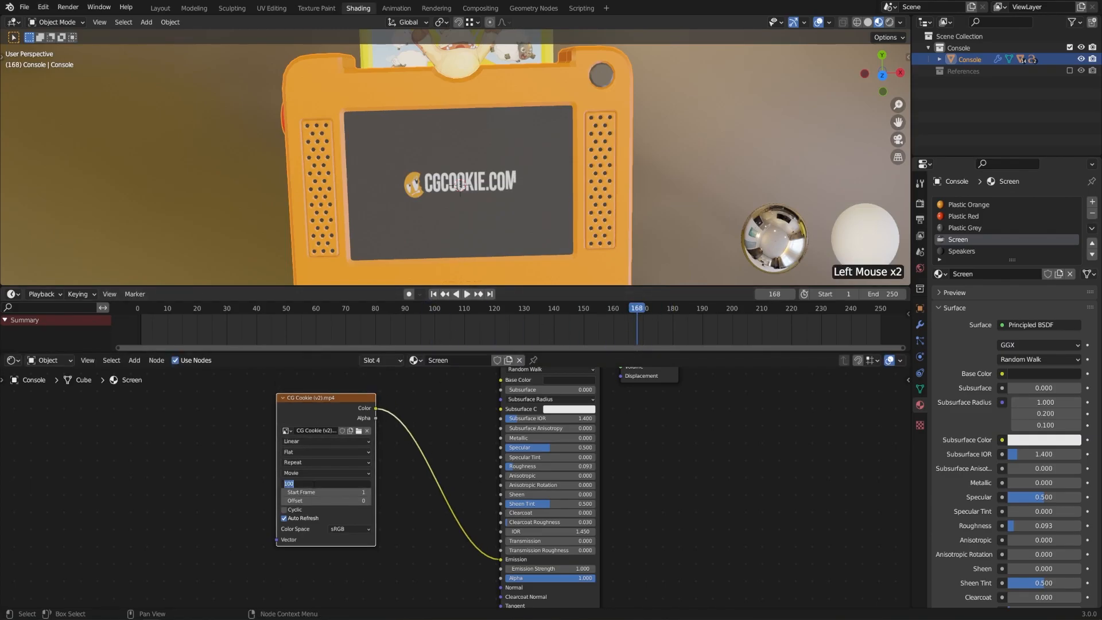
type("200")
key("Return")
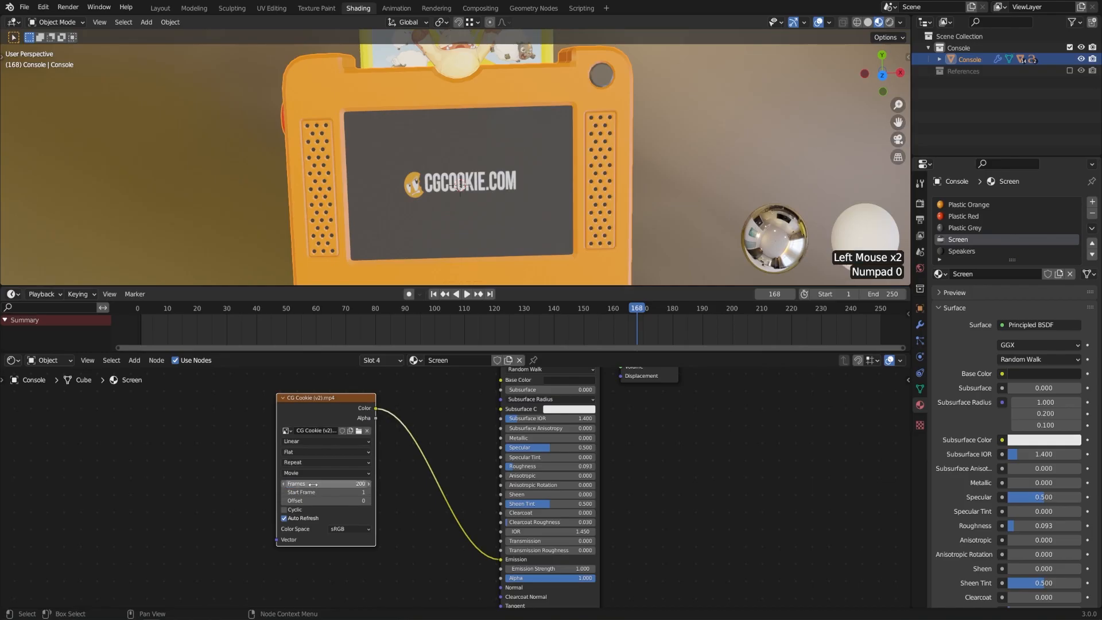
Scrub the timeline back to frame 129 to check the longer movie on the console's screen.
left_click_drag(638, 310, 551, 316)
left_click_drag(465, 313, 521, 313)
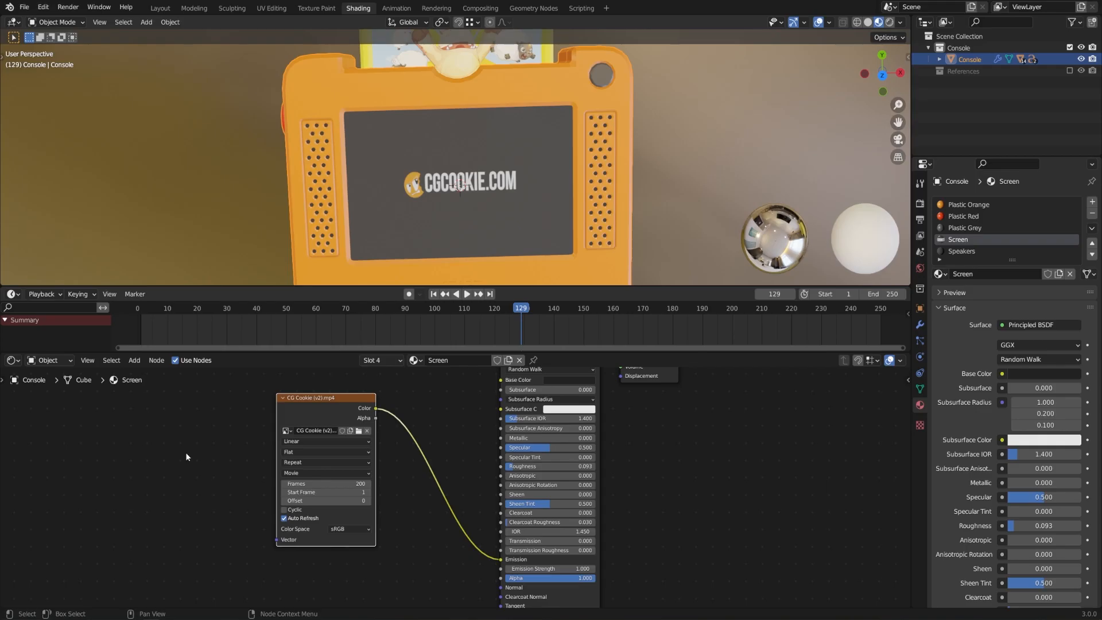
middle_click_drag(186, 457, 316, 466)
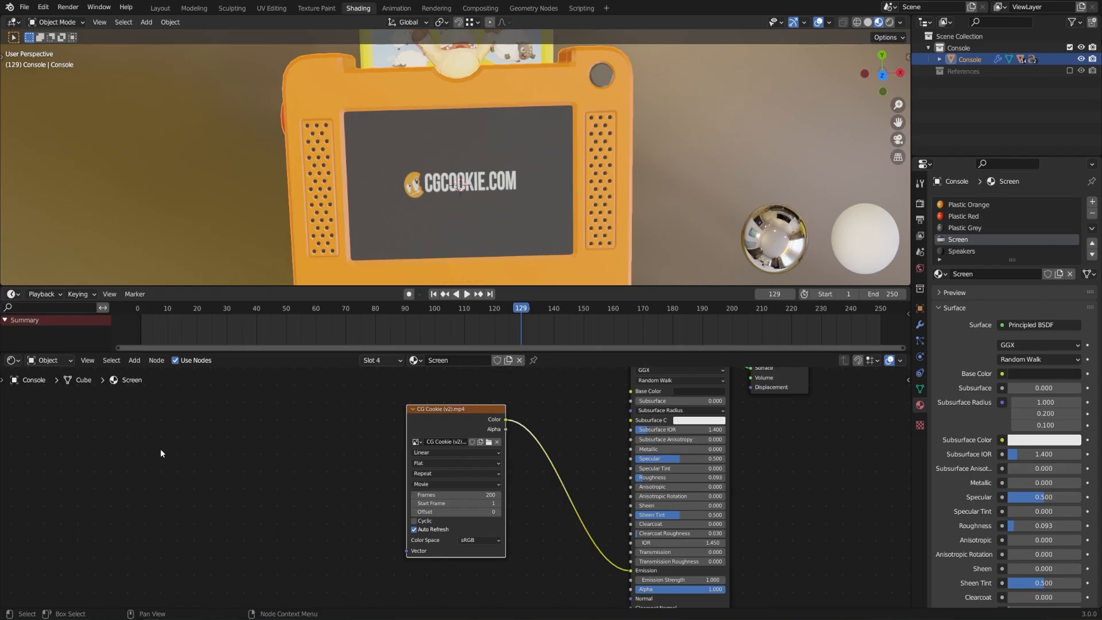
Add a Voronoi Texture node left of the movie texture node and shift the Material Output node slightly right.
key("shift+a")
mouse_move(161, 449)
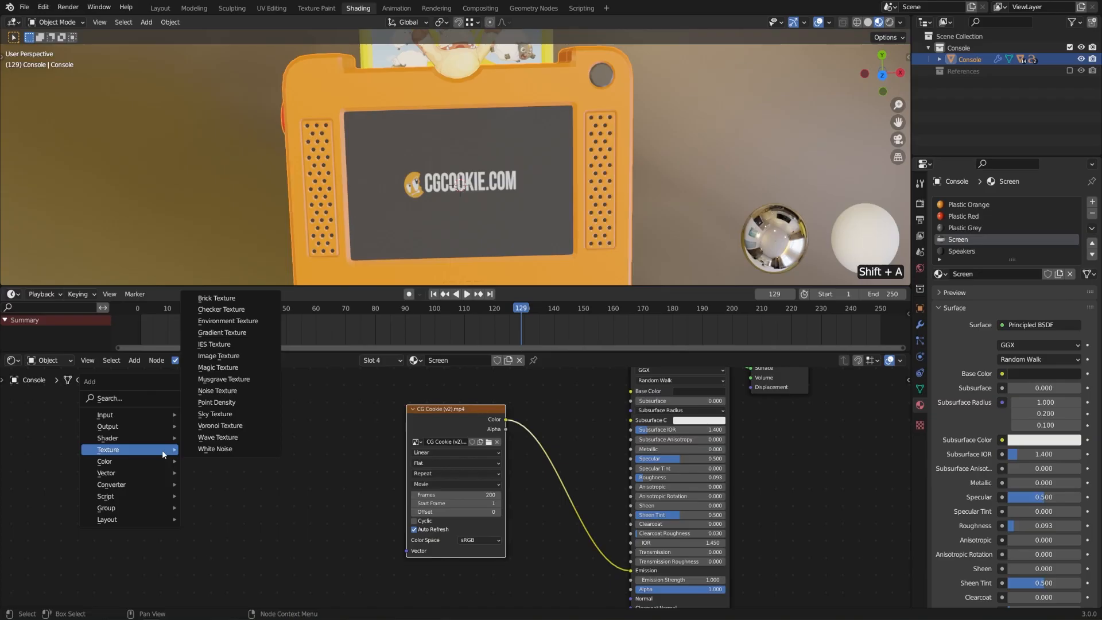
left_click(238, 426)
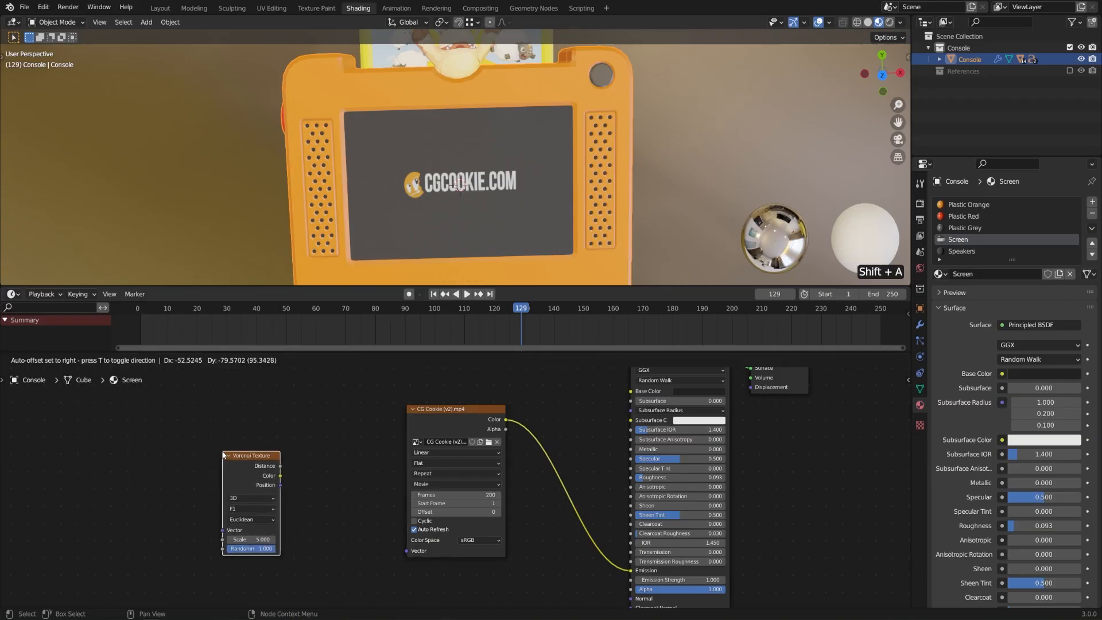
left_click(223, 454)
middle_click_drag(315, 442, 286, 477)
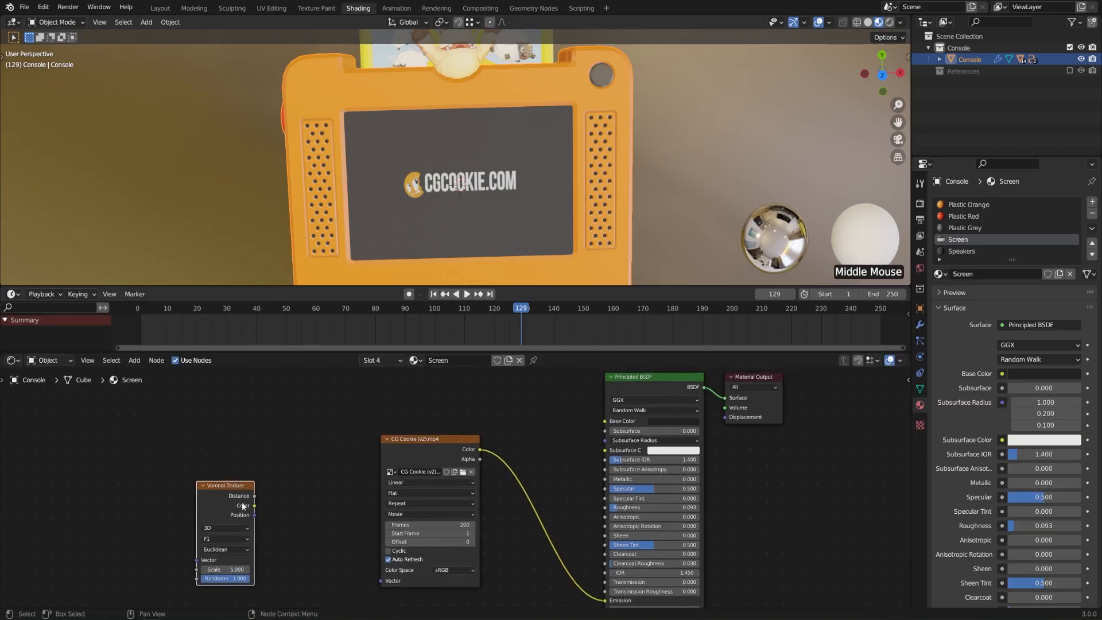
left_click_drag(242, 501, 242, 463)
middle_click_drag(353, 442, 338, 455)
left_click_drag(736, 396, 771, 396)
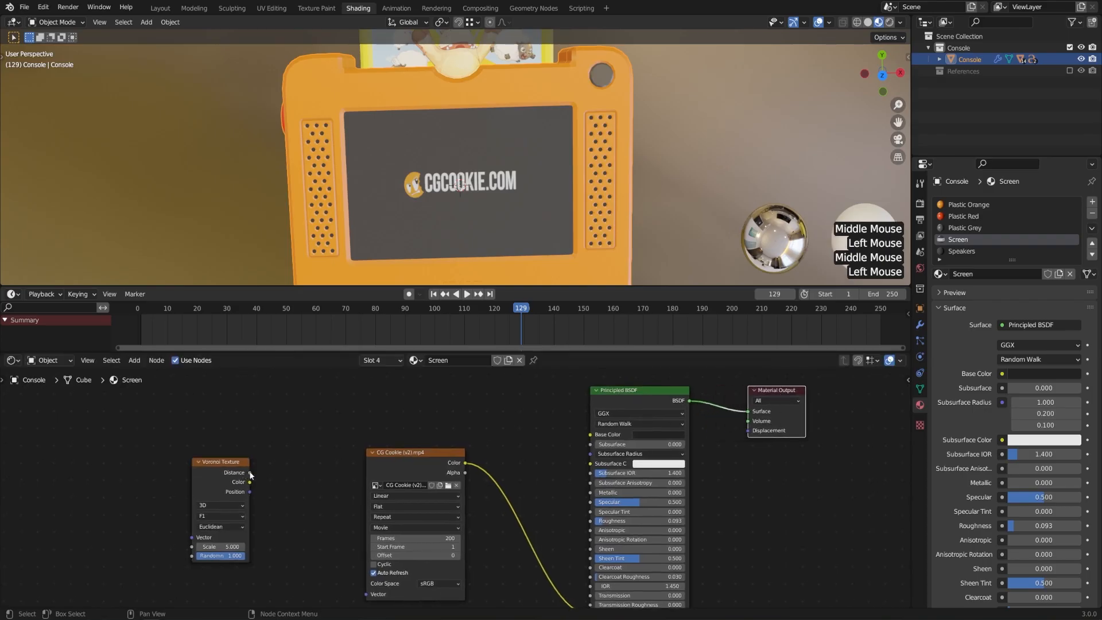
Connect the Voronoi texture's Distance output to the Material Output's Surface and set its Scale to 14.5.
left_click_drag(250, 472, 748, 423)
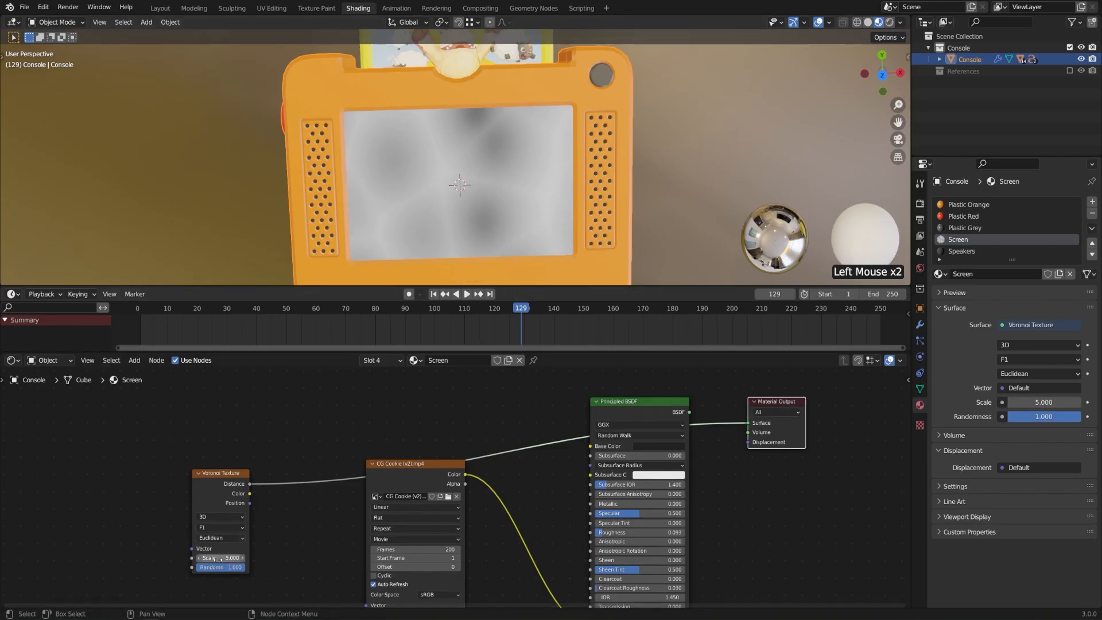
left_click_drag(224, 557, 373, 558)
middle_click_drag(497, 204, 505, 152)
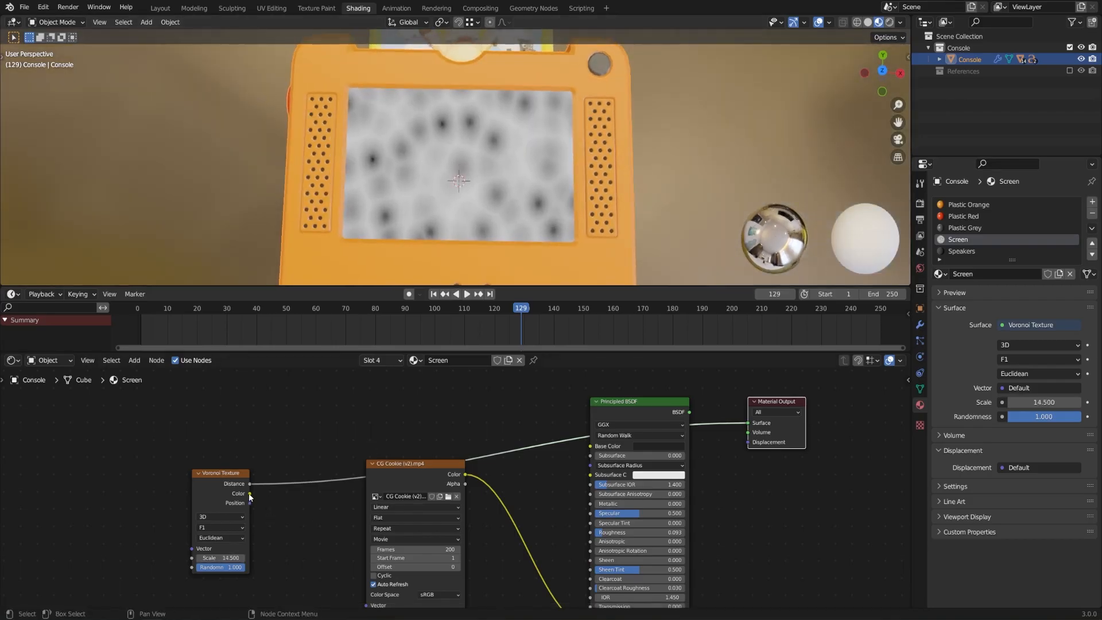
Preview the Voronoi texture's Color and Position outputs through the material's Surface input, ending on Color.
left_click_drag(249, 493, 748, 423)
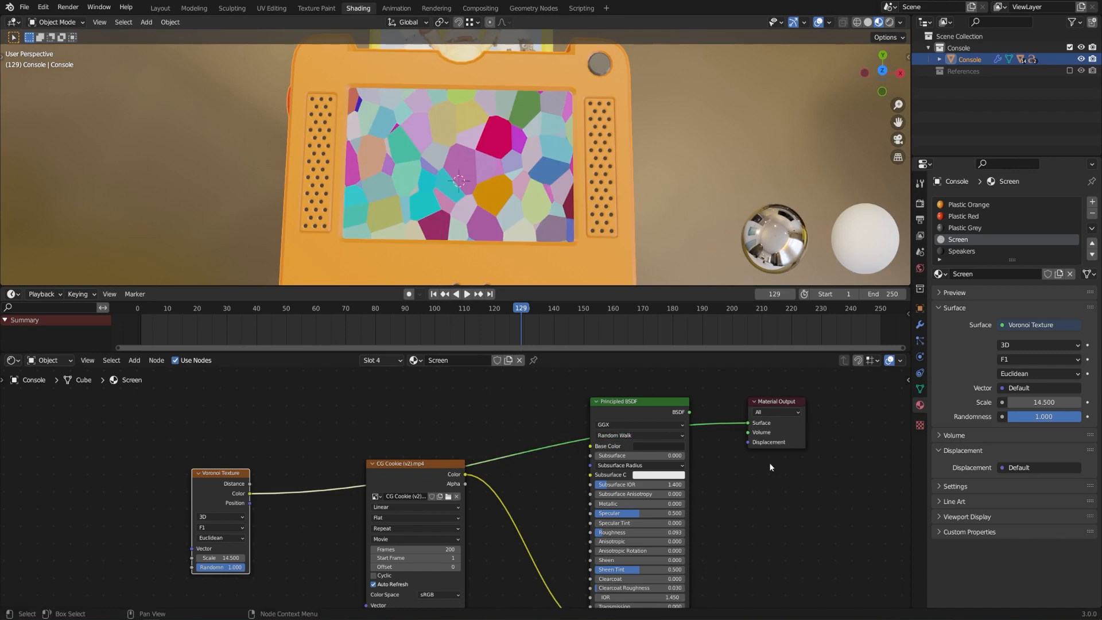
left_click_drag(250, 503, 746, 422)
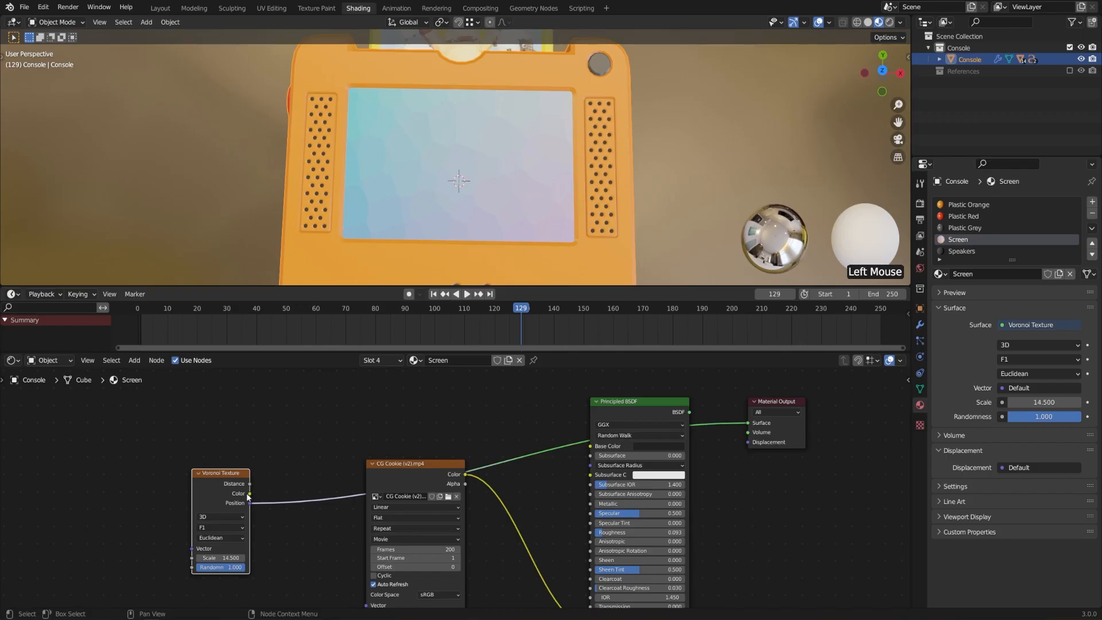
left_click_drag(251, 495, 751, 423)
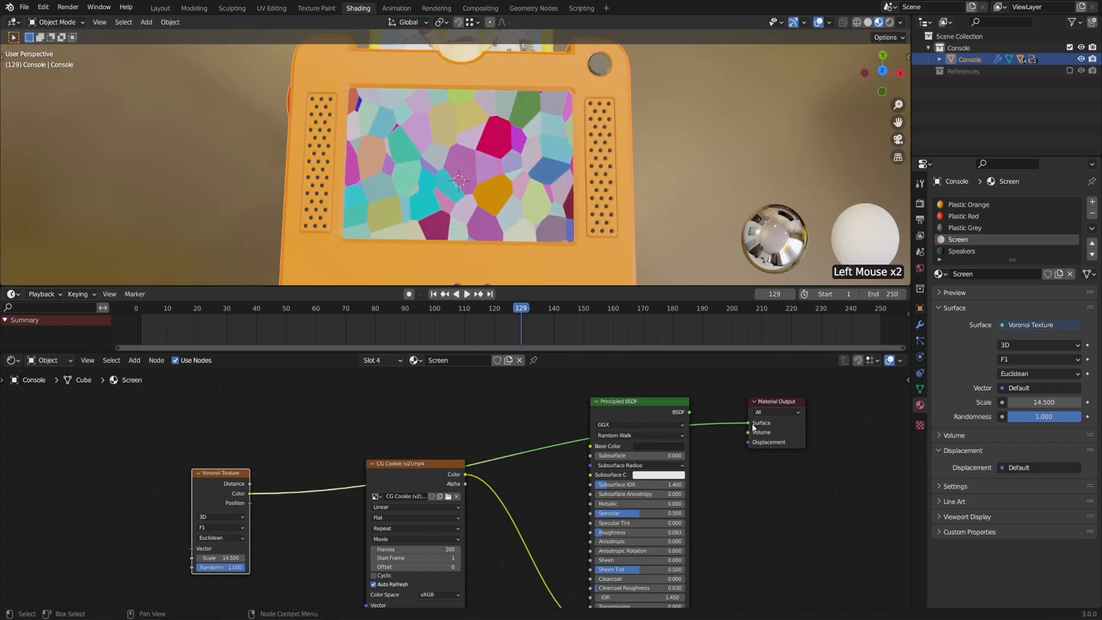
Set the Voronoi texture's Randomness to 0 and its Scale to 28.3 for a regular pixel grid.
mouse_move(221, 558)
left_mouse_down()
mouse_move(246, 558)
mouse_move(207, 567)
left_mouse_up()
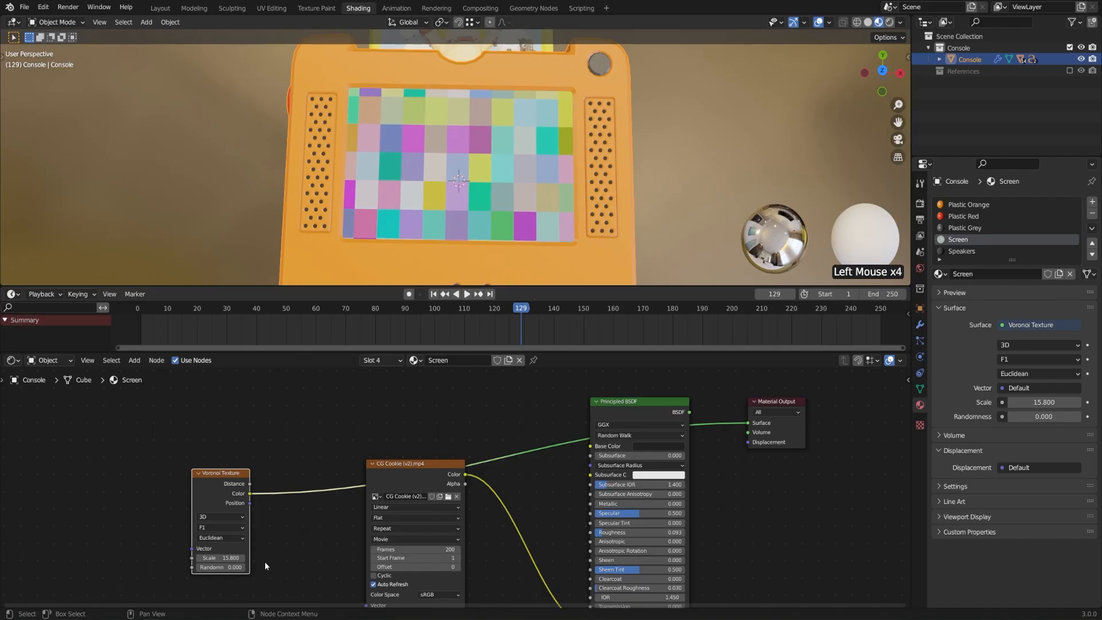
left_click_drag(221, 558, 291, 556)
left_click(285, 552)
scroll(284, 552, "down", 2)
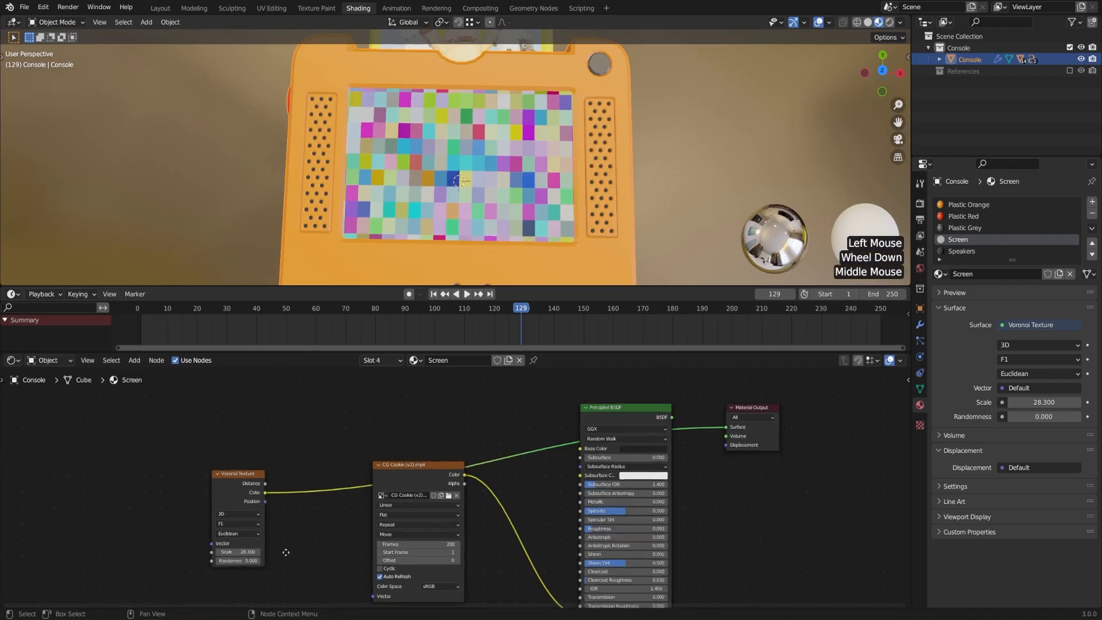
middle_click_drag(287, 554, 332, 516)
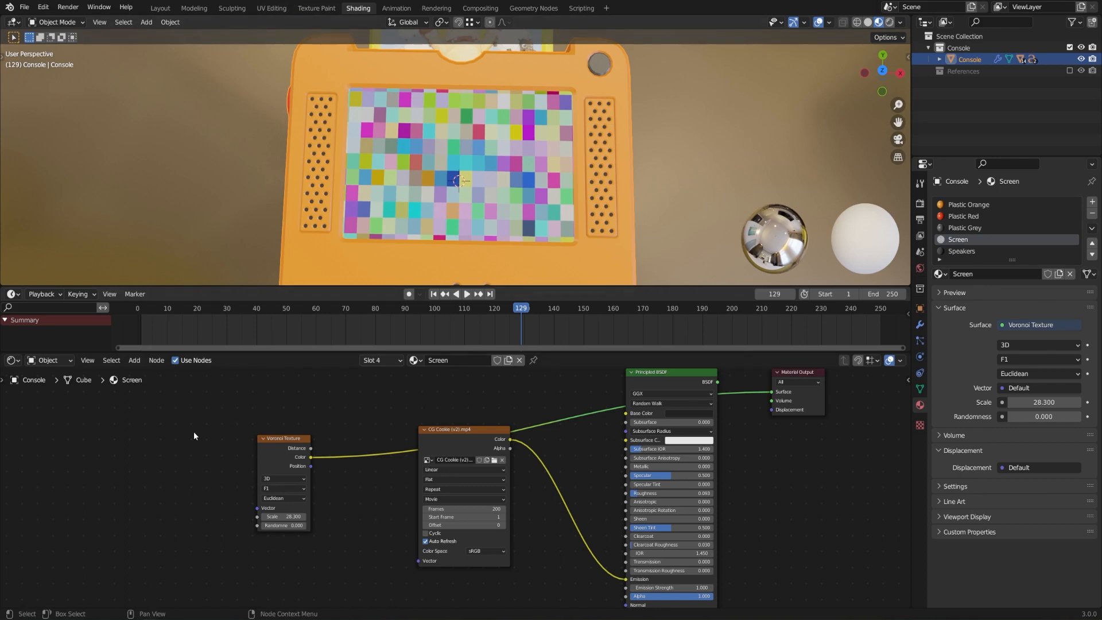
Add a Texture Coordinate node left of the Voronoi texture and connect its UV output to the Voronoi Vector input.
left_click(134, 360)
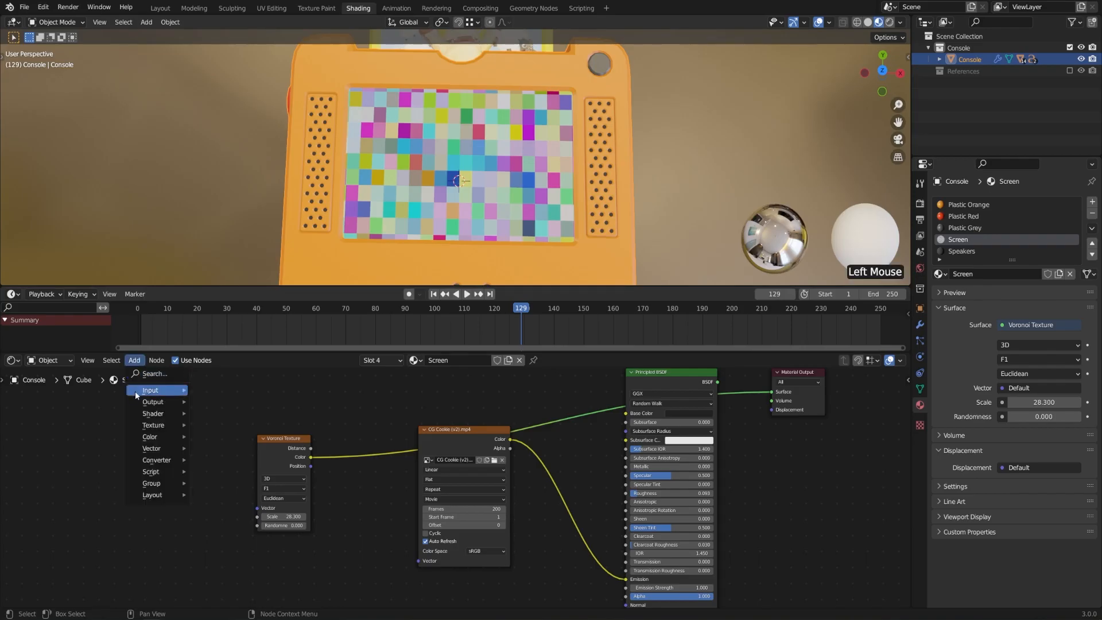
mouse_move(136, 393)
left_click(252, 332)
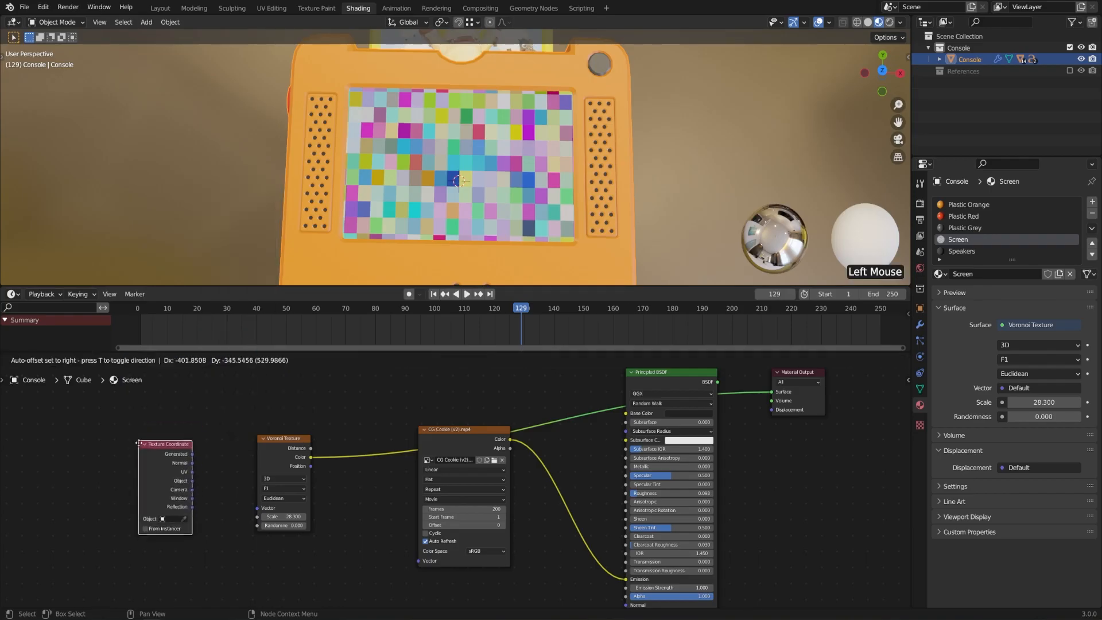
left_click(145, 448)
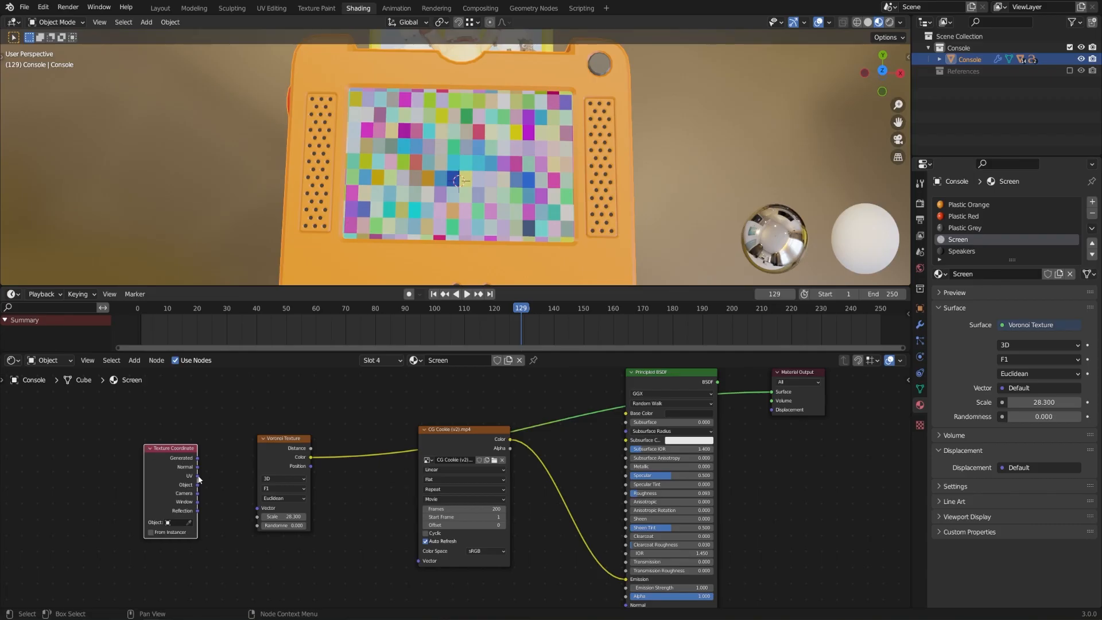
left_click_drag(197, 476, 235, 472)
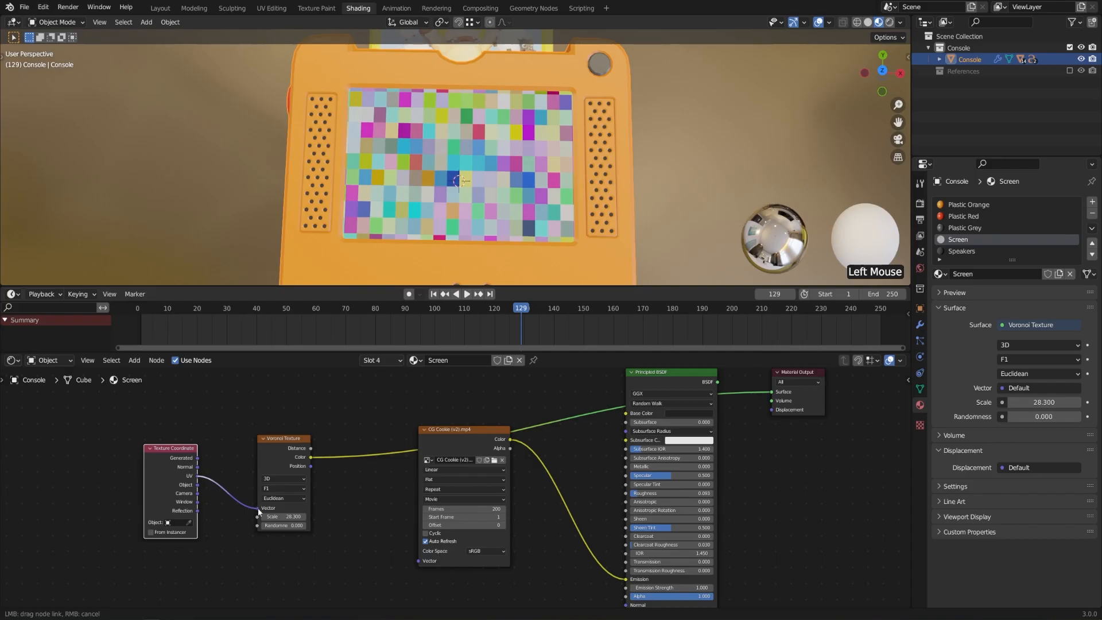
left_click_drag(258, 509, 257, 508)
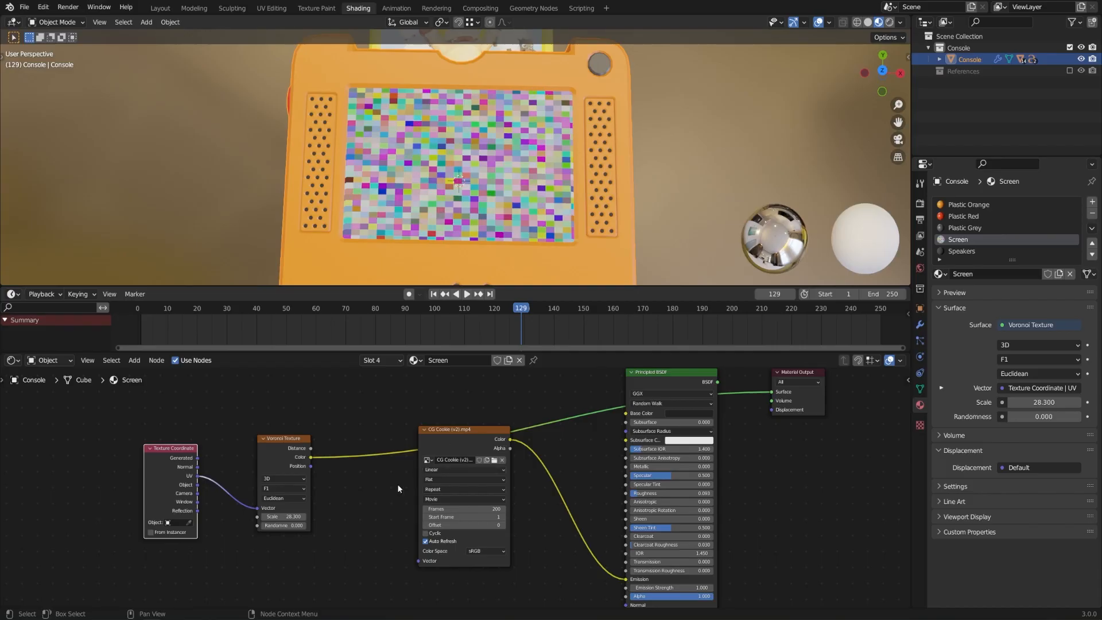
Reconnect the Principled BSDF to the Surface output and feed the Voronoi Position into the movie texture's Vector input.
left_click_drag(197, 476, 419, 559)
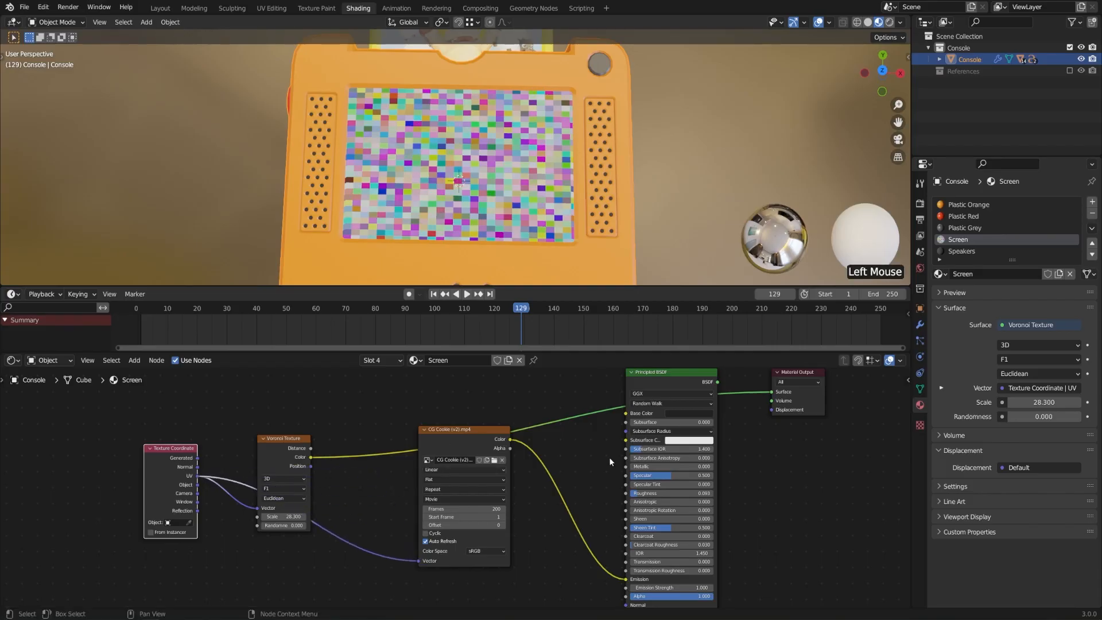
left_click_drag(717, 382, 776, 394)
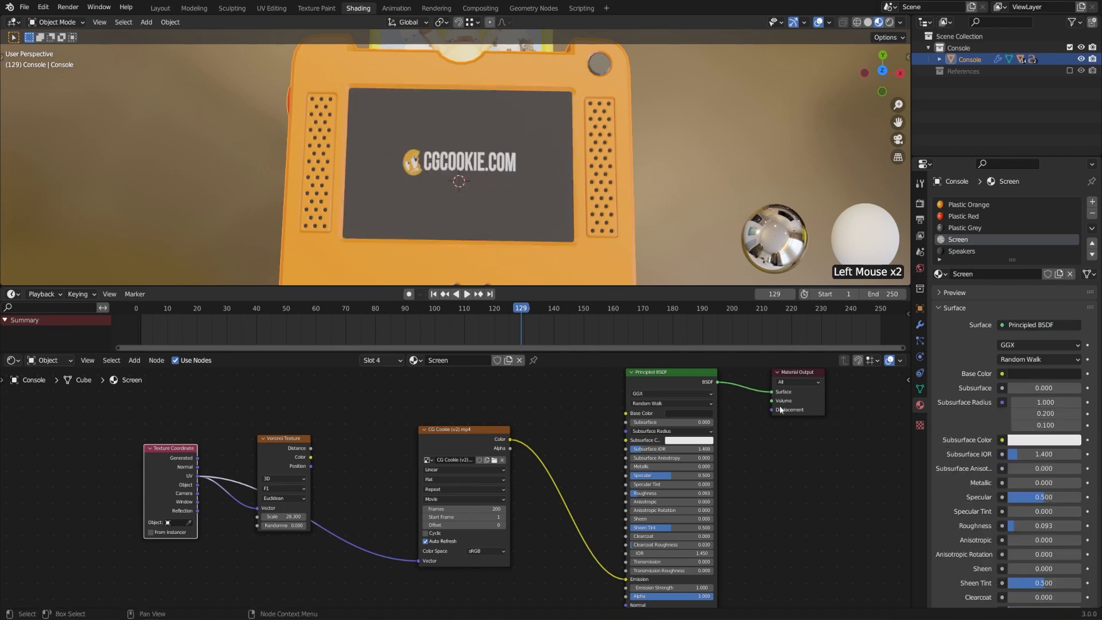
left_click_drag(418, 560, 381, 566)
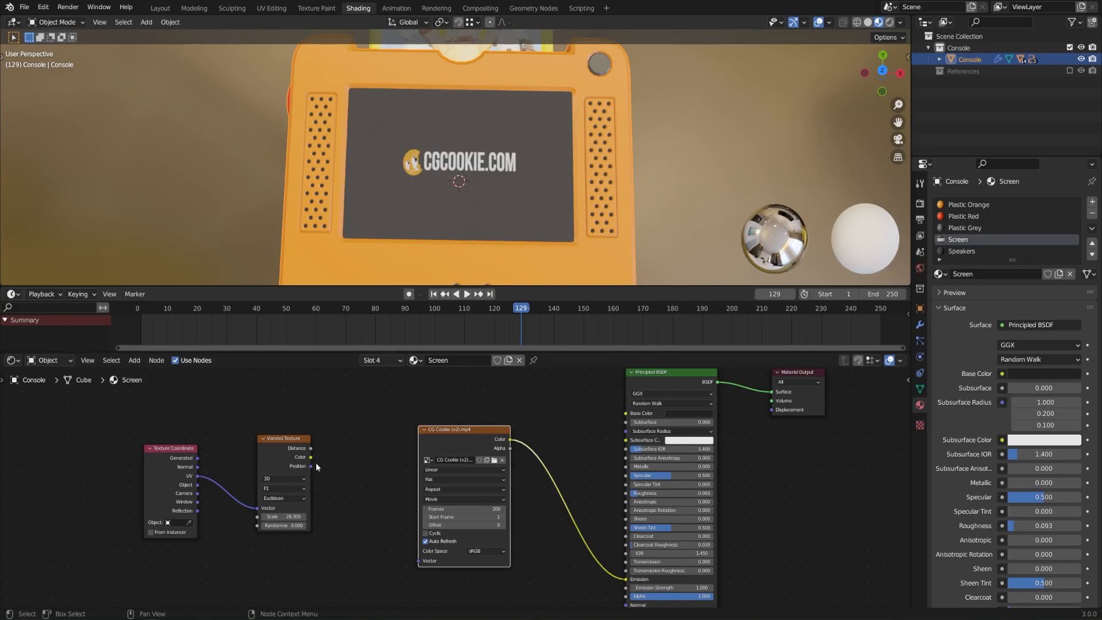
left_click_drag(311, 466, 420, 563)
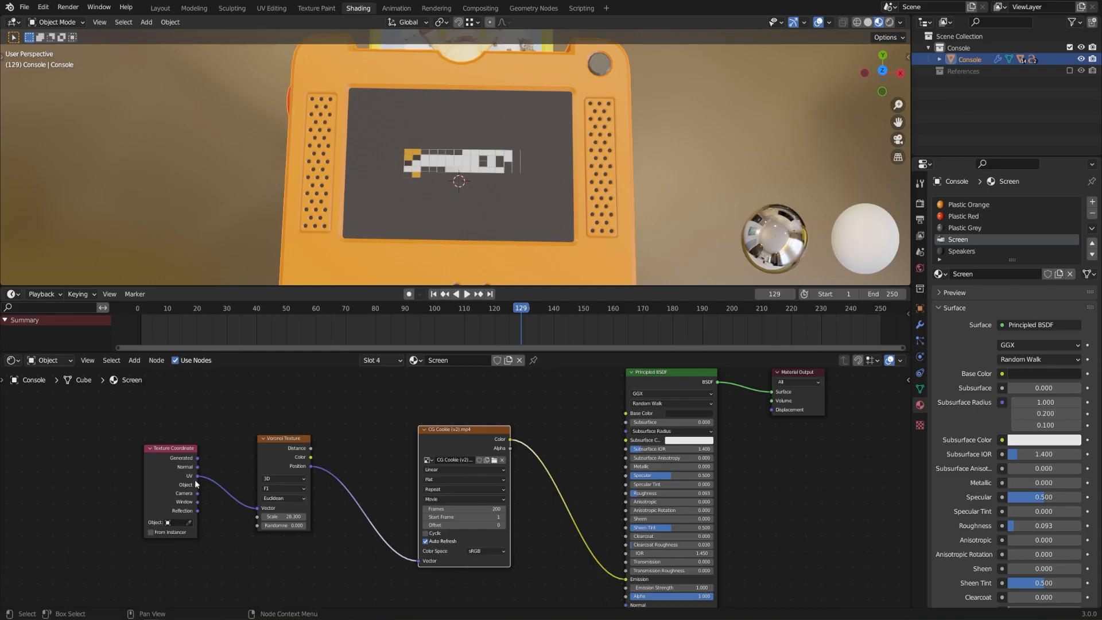
Compare the UV coordinates, the Voronoi Position and the movie's Color by connecting each in turn to the material's Surface.
left_click_drag(197, 475, 686, 381)
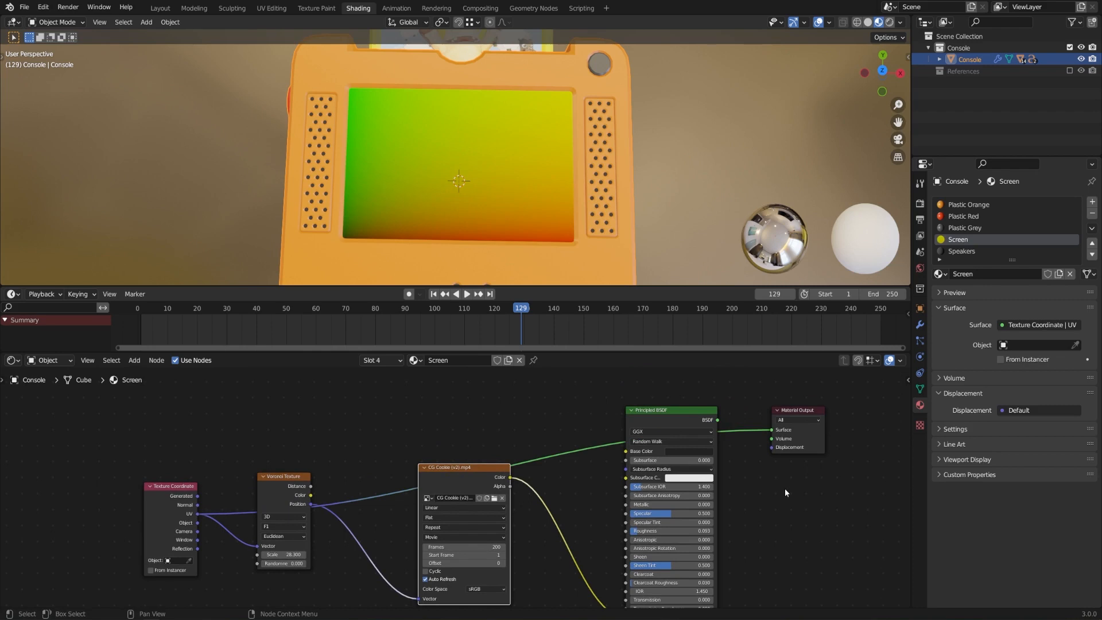
left_click_drag(310, 504, 773, 430)
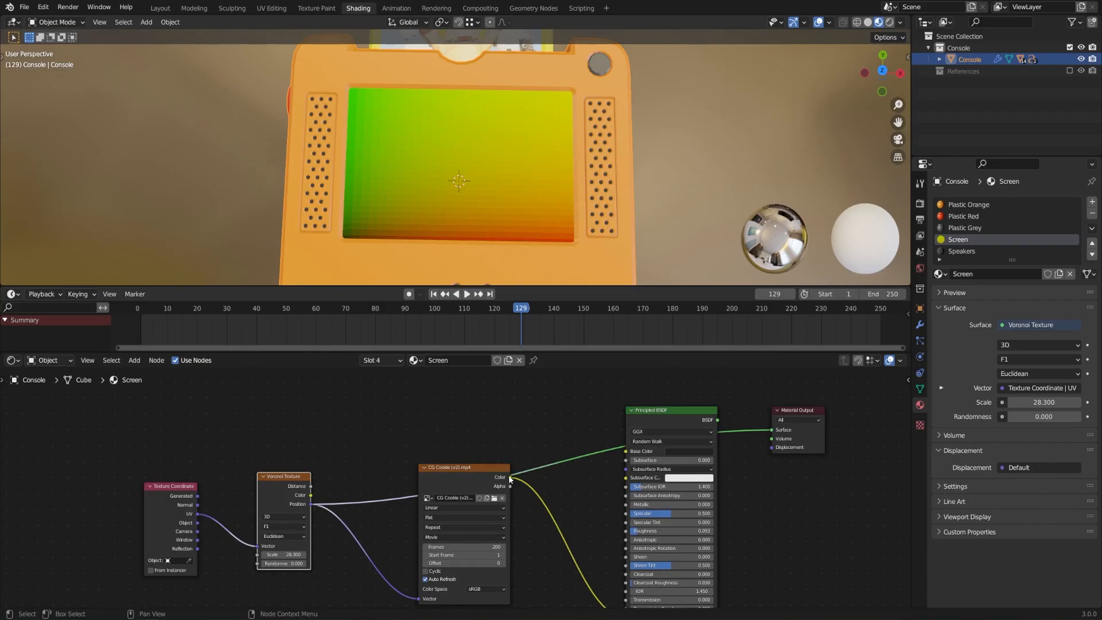
left_click_drag(509, 477, 776, 438)
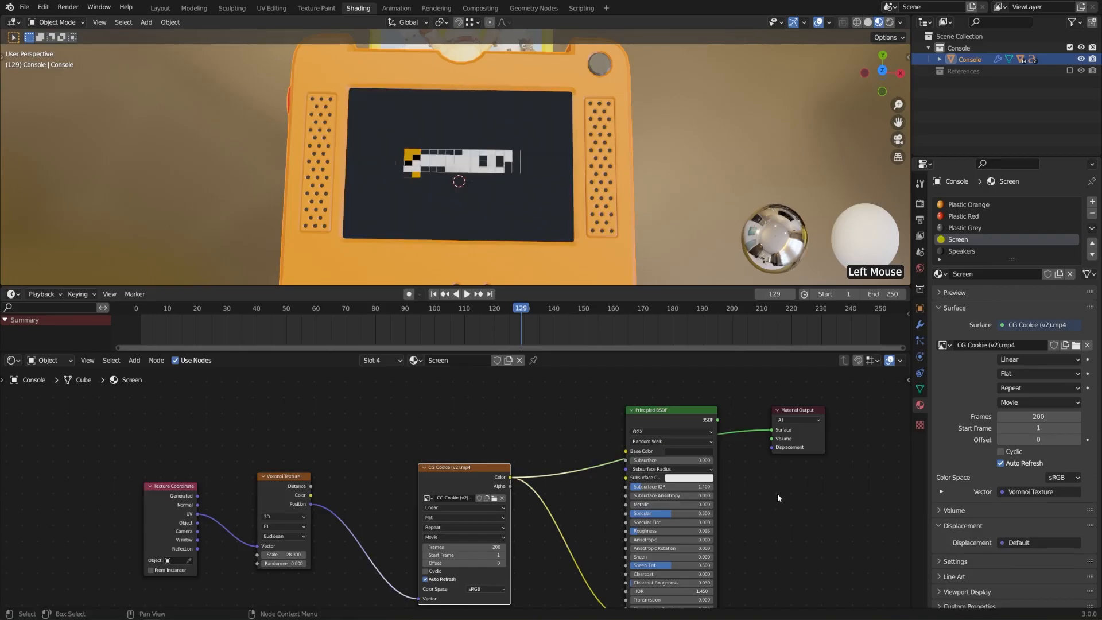
Set the Voronoi texture's Scale to 100 after trying 50, to refine the movie's pixelation.
left_click_drag(284, 554, 369, 554)
left_click(284, 554)
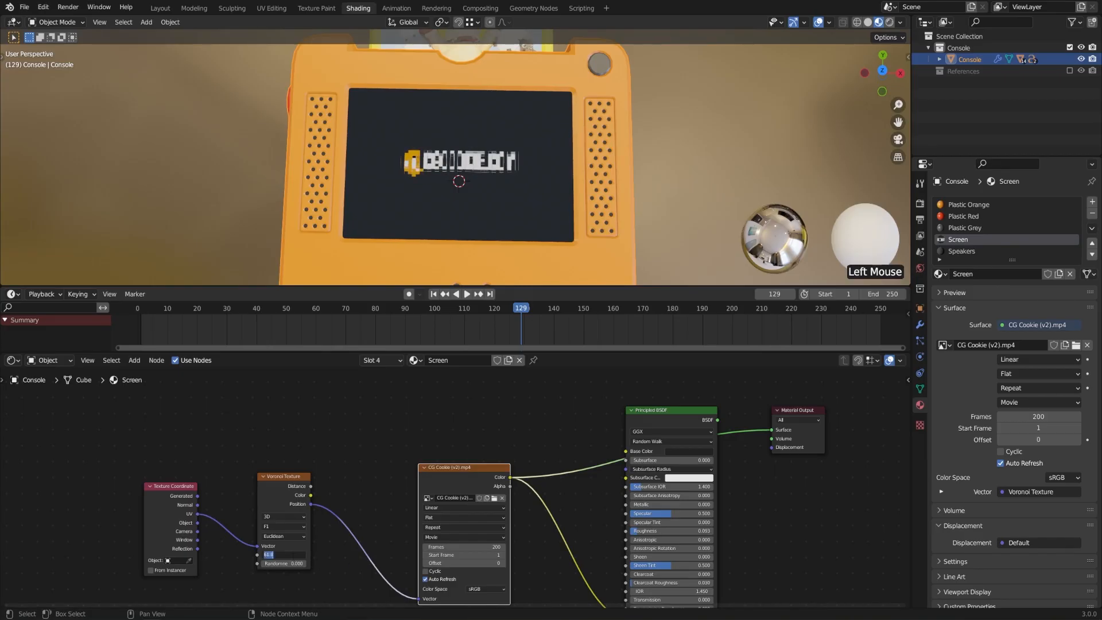
type("50")
key("Return")
double_click(292, 556)
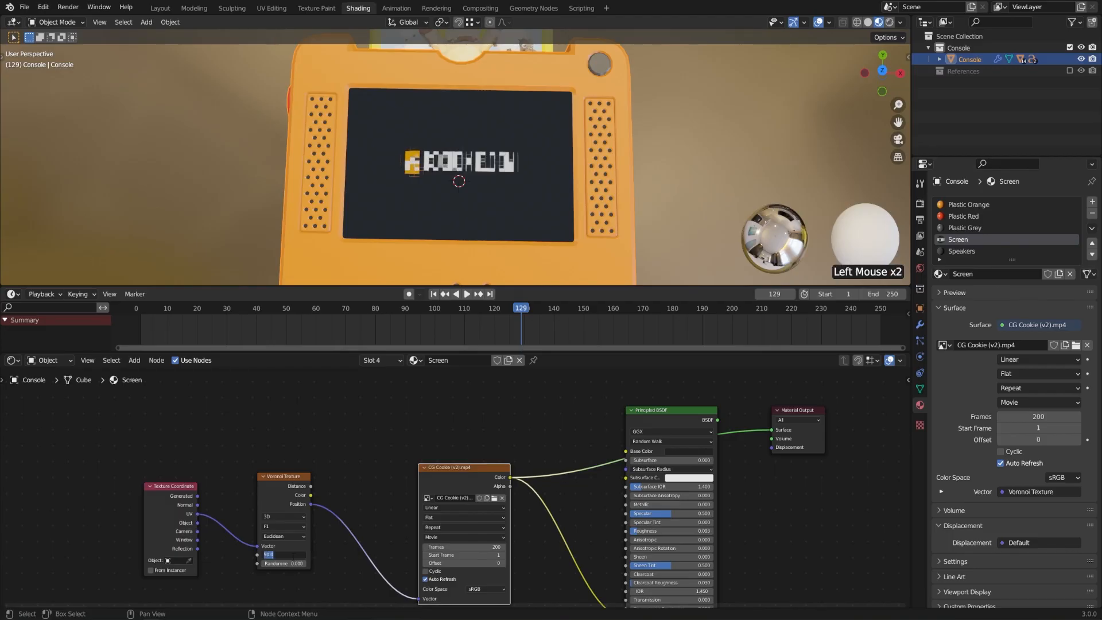
type("100")
key("Return")
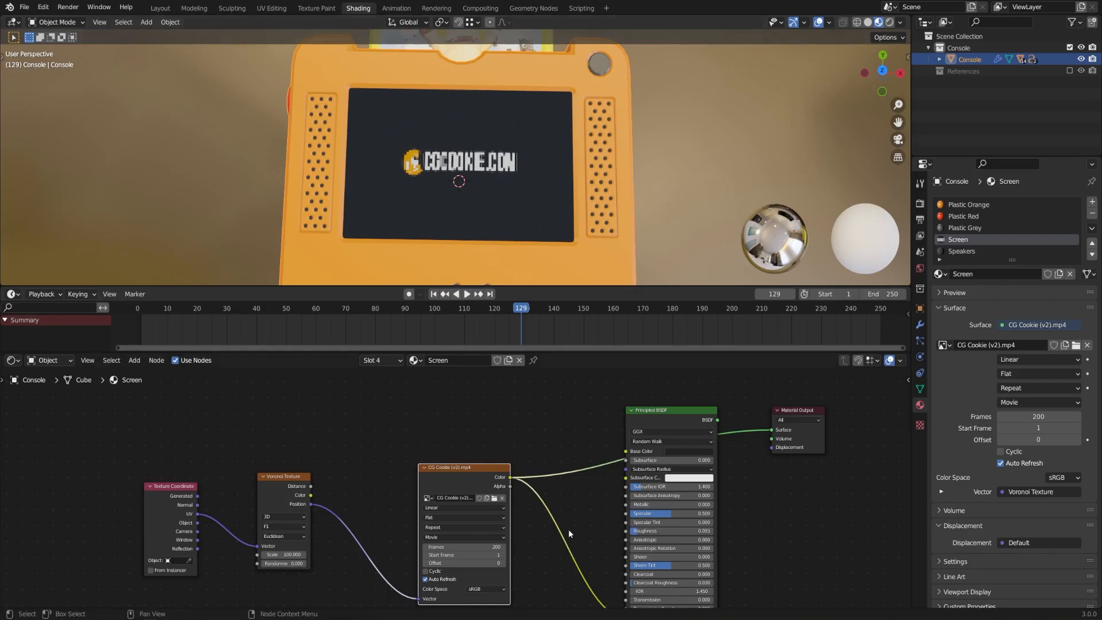
Change the CG Cookie movie texture's interpolation from Linear to Closest.
middle_click_drag(568, 529, 565, 503)
scroll(548, 507, "up", 2)
left_click(474, 423)
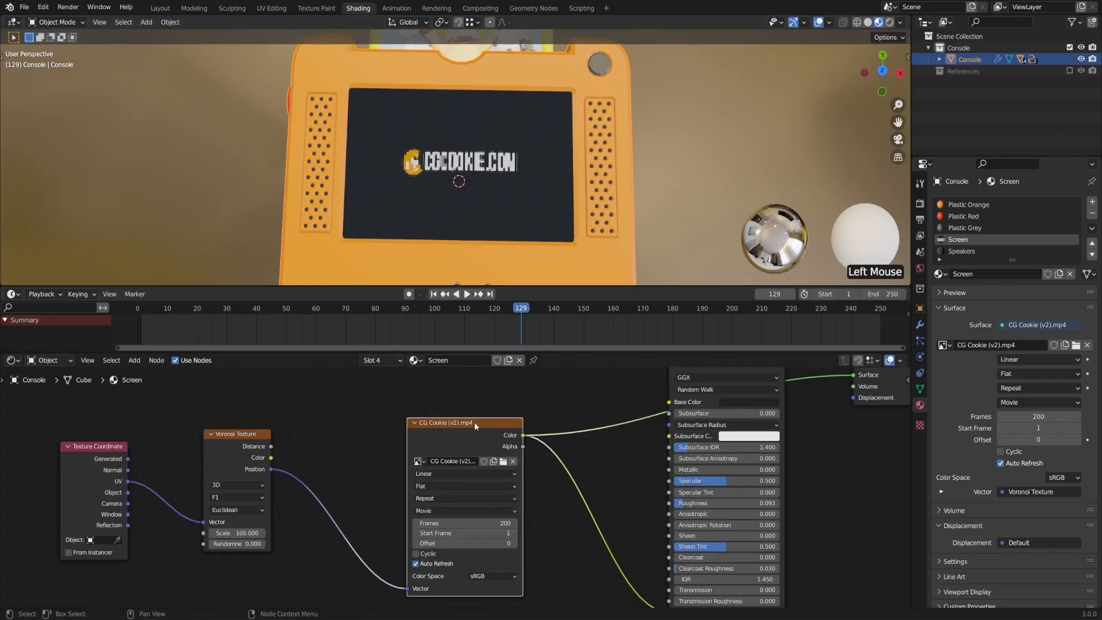
left_click(453, 473)
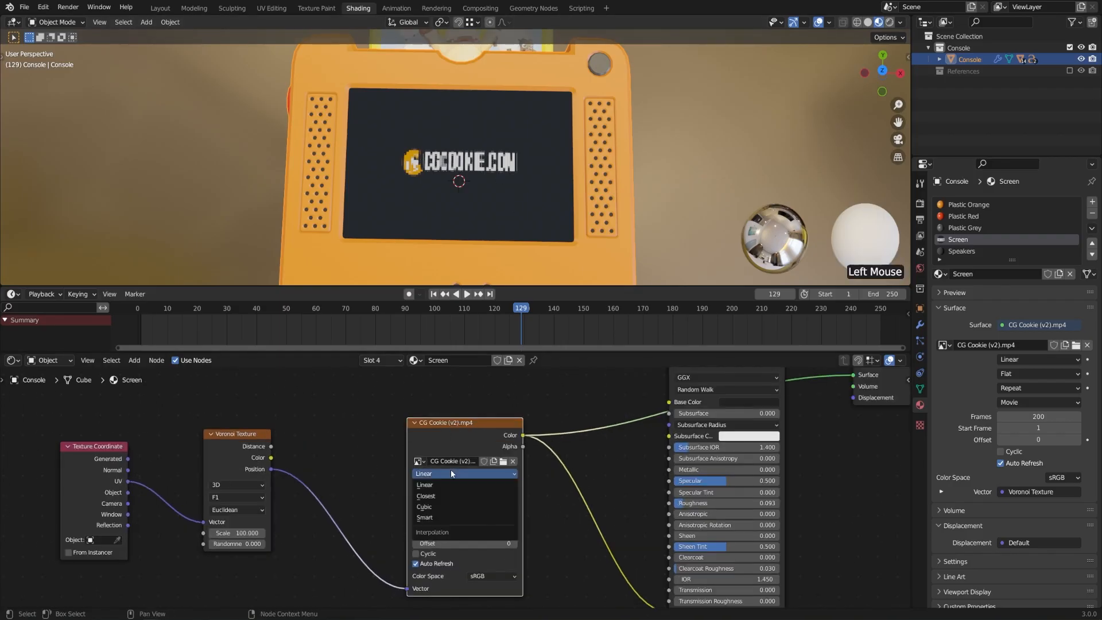
left_click(439, 496)
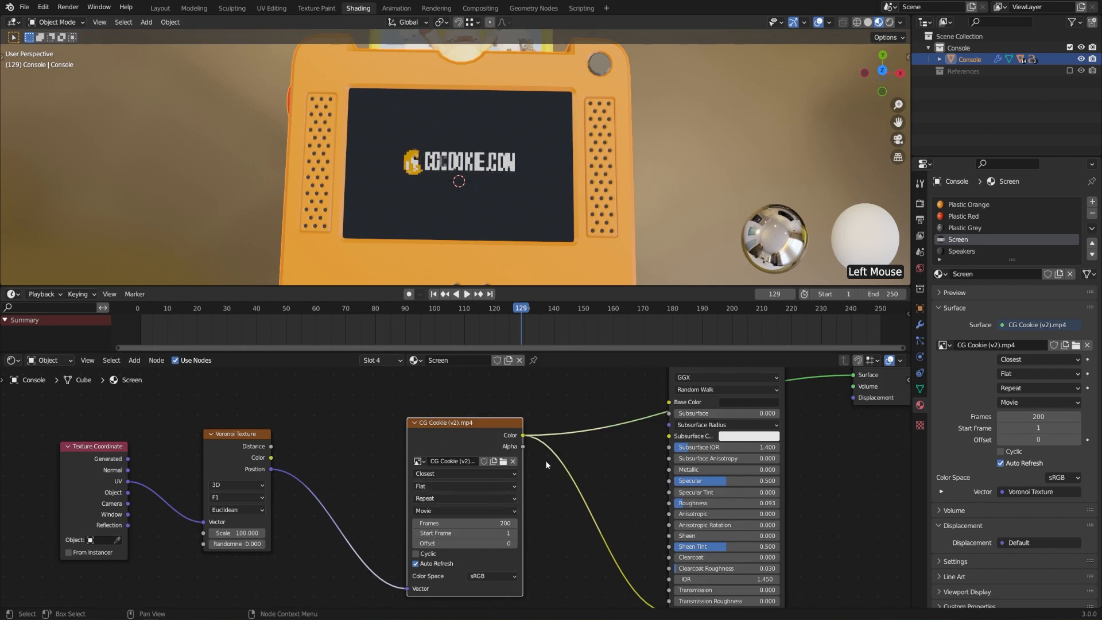
Connect the Voronoi texture's Color output to the Material Output's Surface to show the coloured pixel cells.
scroll(343, 432, "down", 1)
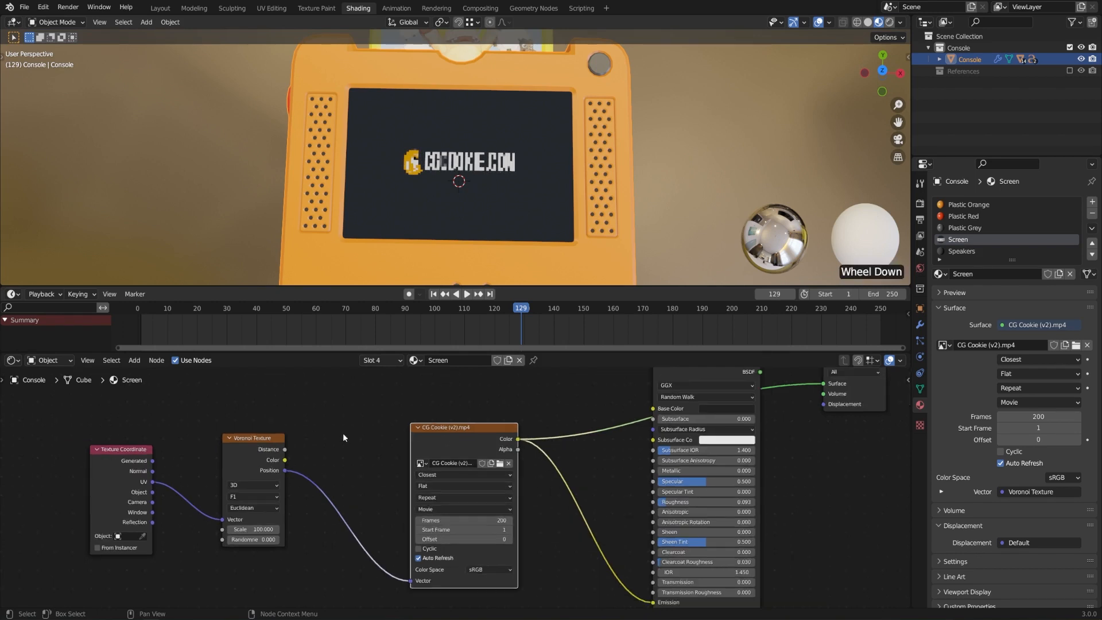
middle_click_drag(343, 433, 320, 448)
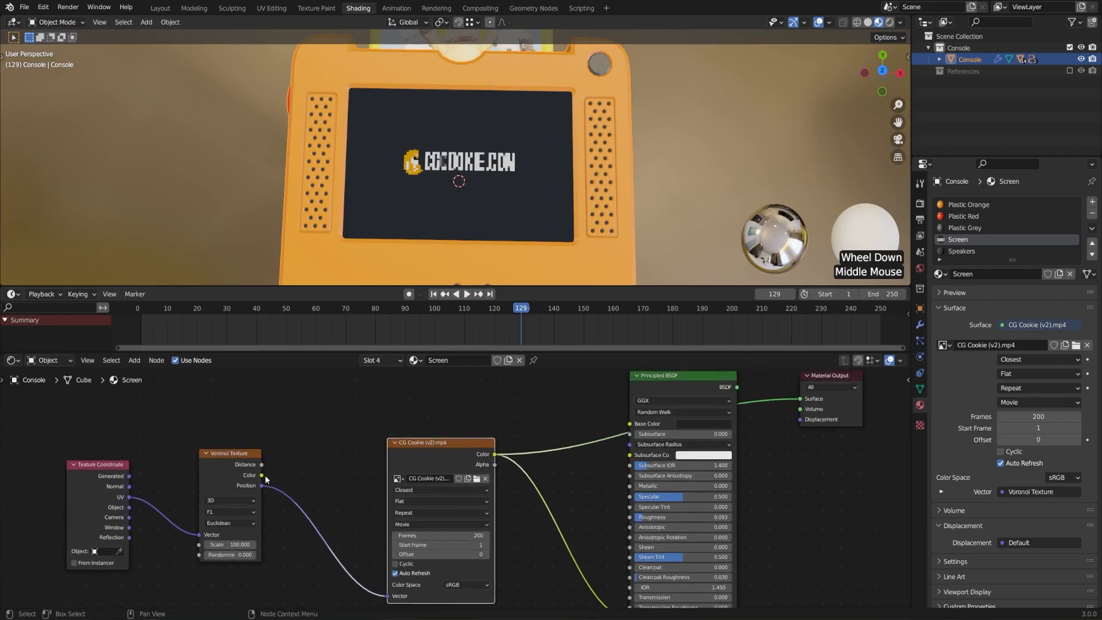
left_click_drag(261, 476, 801, 455)
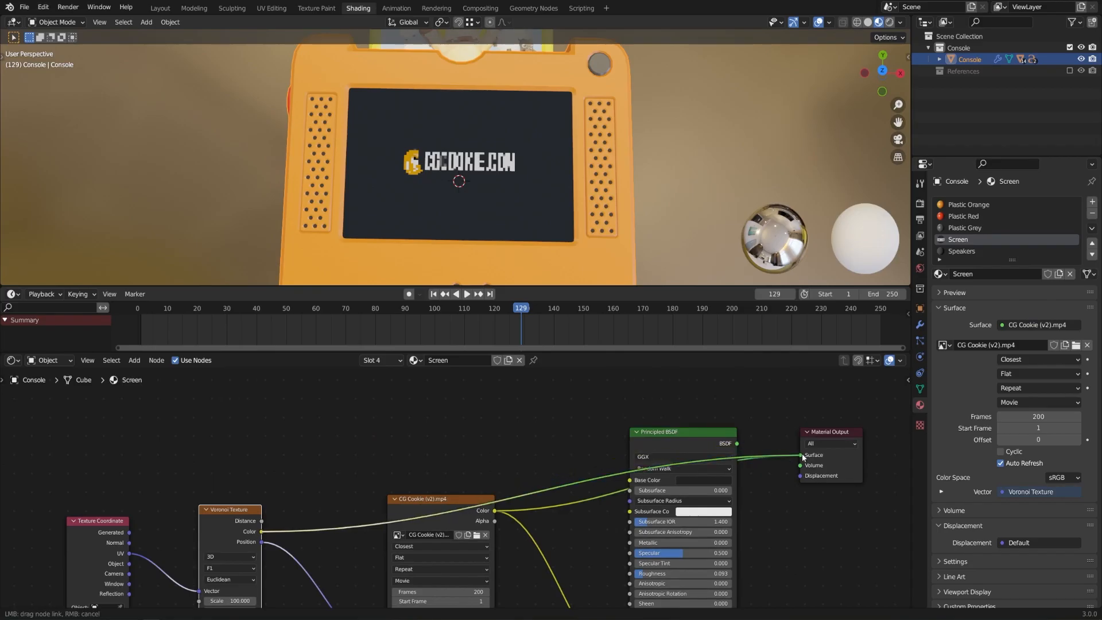
middle_click_drag(374, 548, 367, 481)
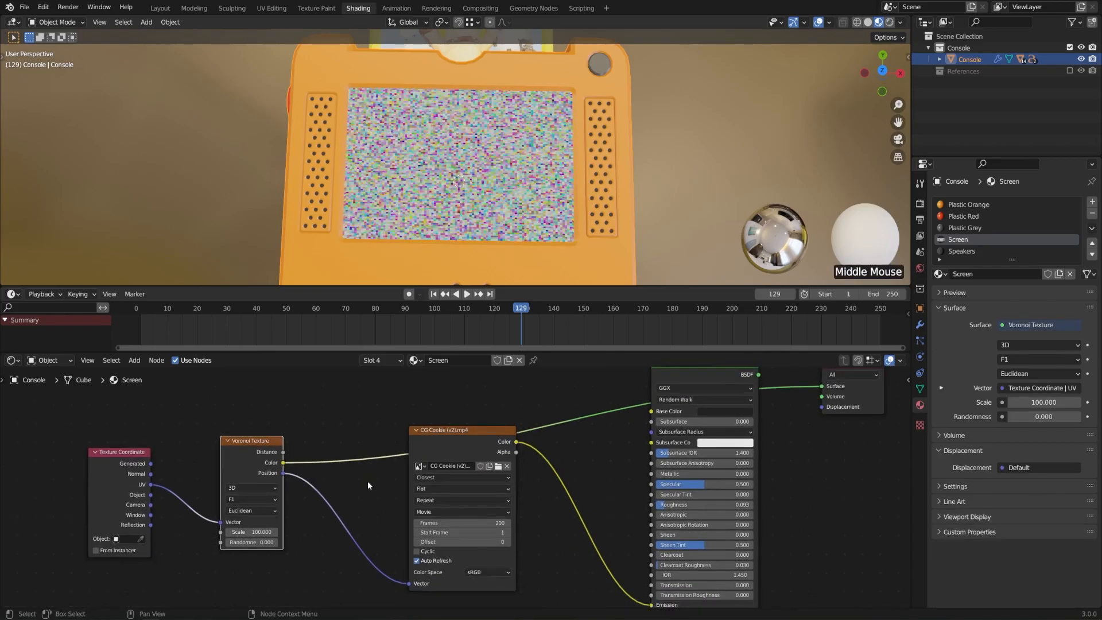
scroll(368, 473, "up", 1)
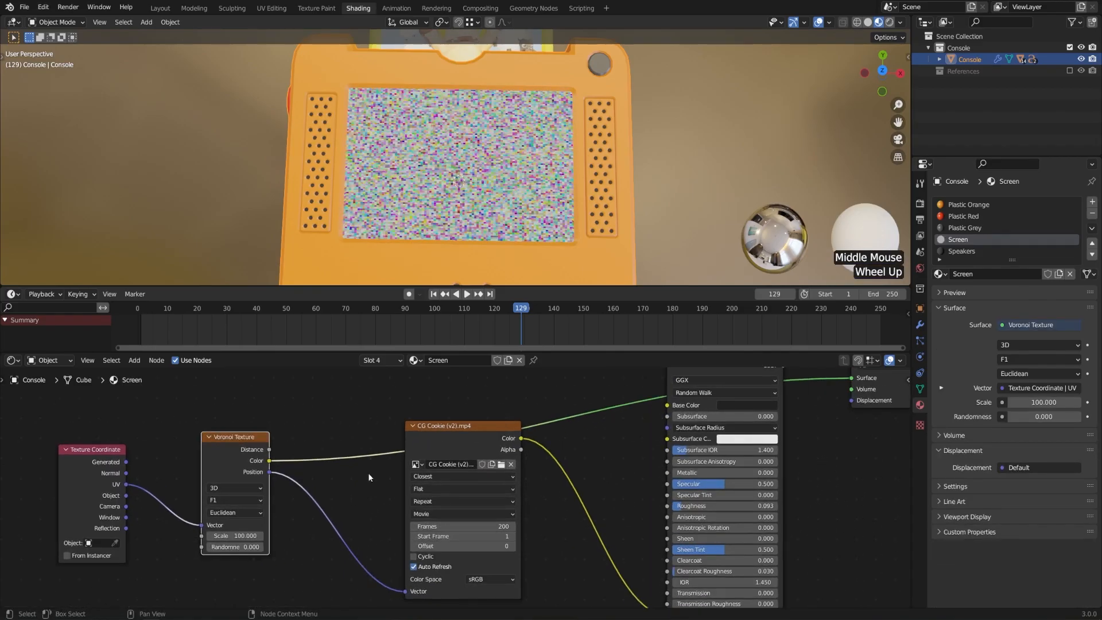
Select the console's screen face in the UV Editing workspace and unwrap it so the cells become square.
left_click(270, 8)
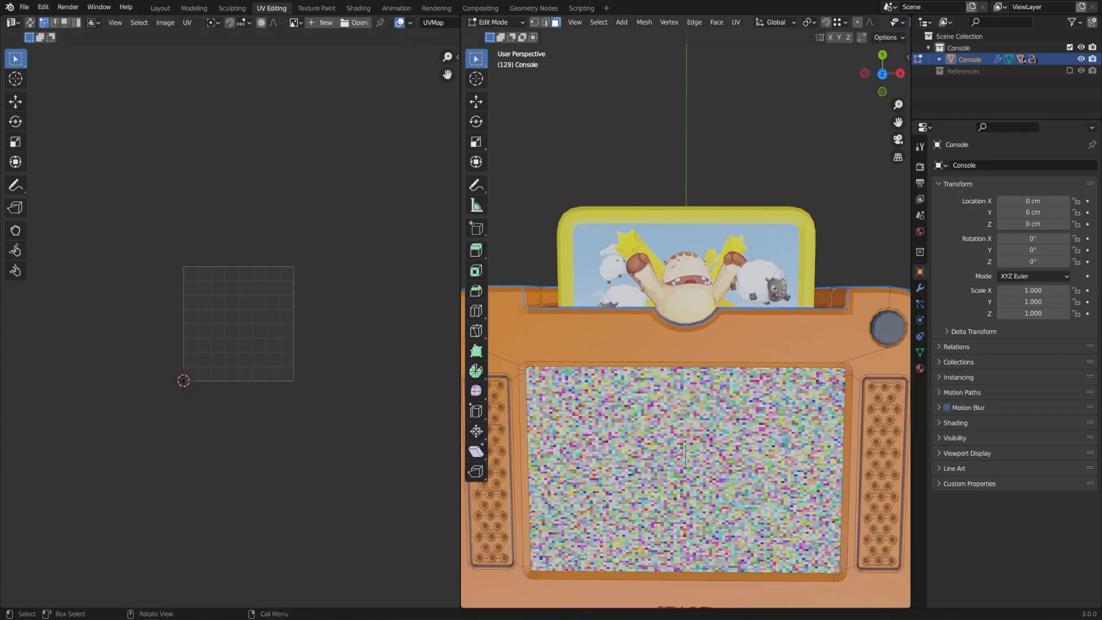
left_click(684, 455)
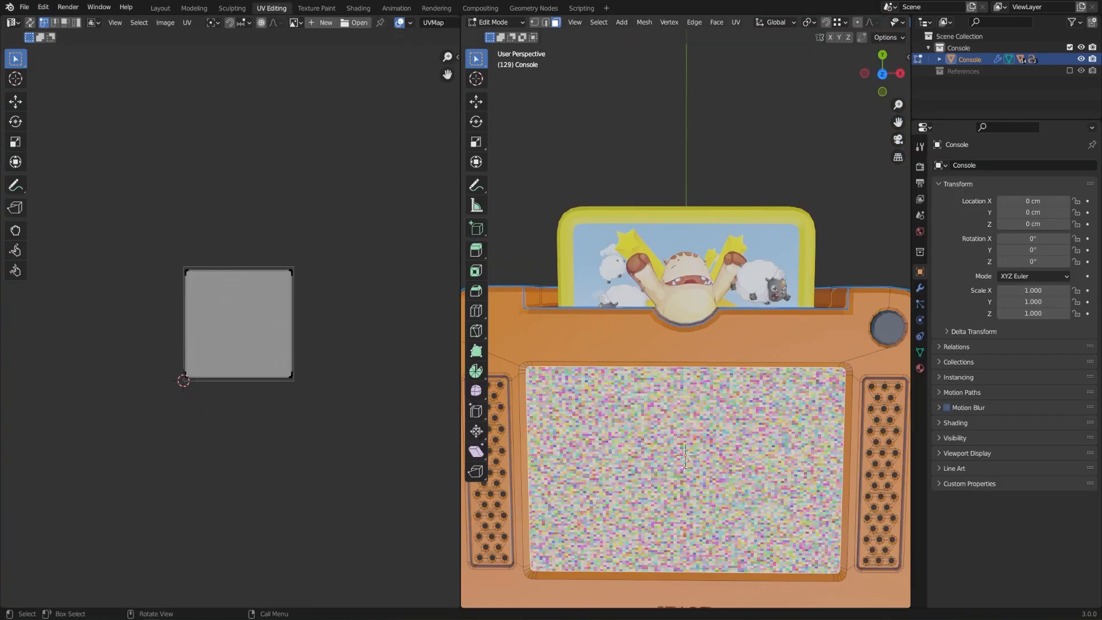
left_click(735, 22)
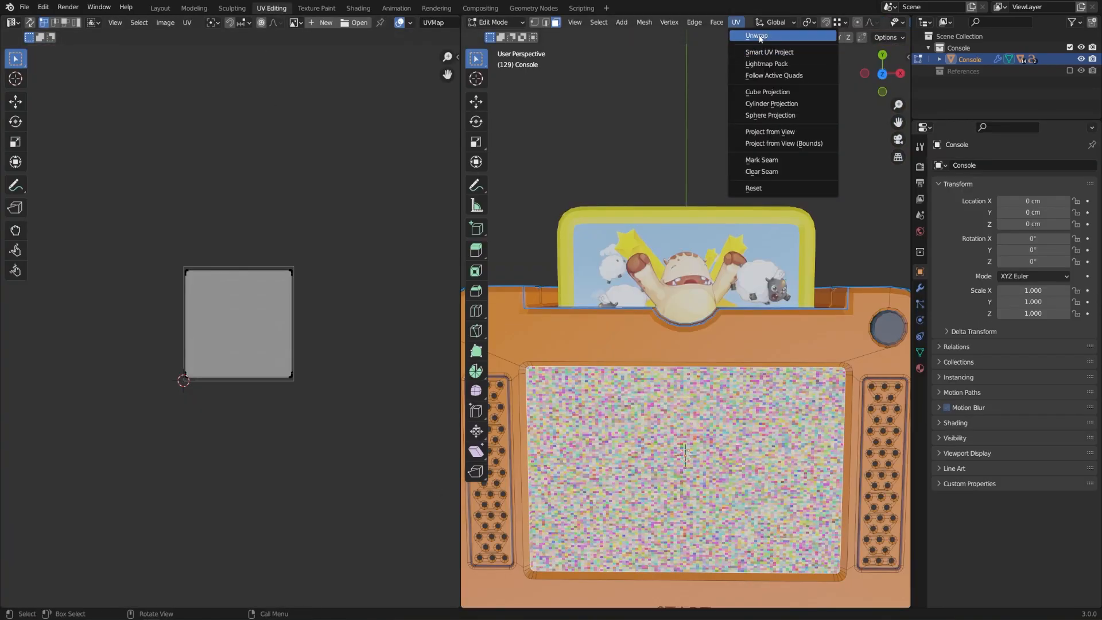
left_click(759, 35)
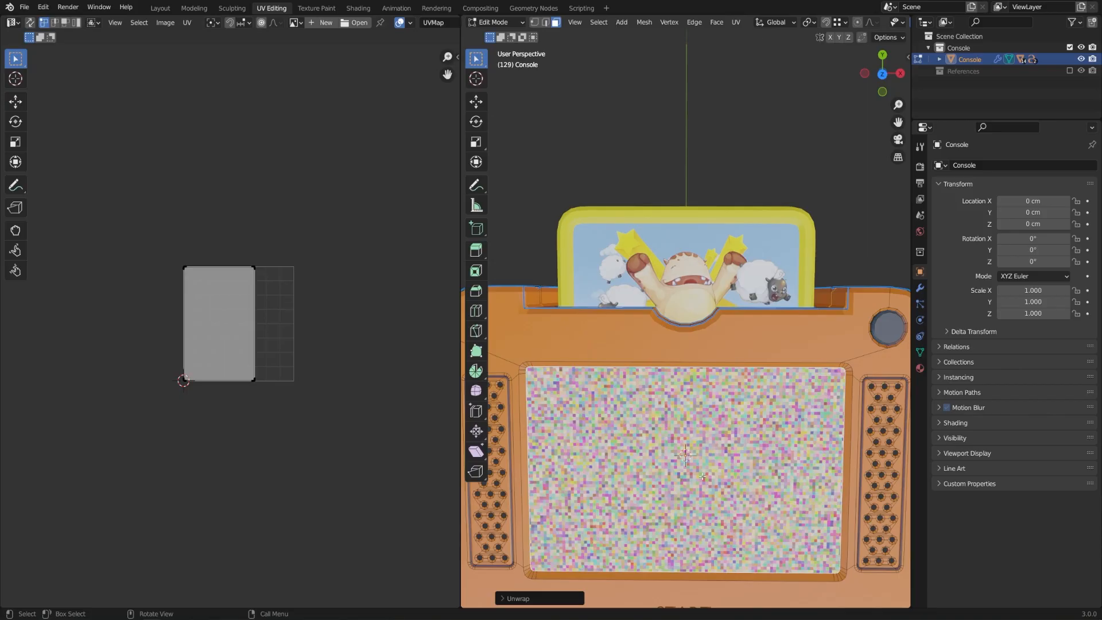
scroll(703, 477, "up", 8)
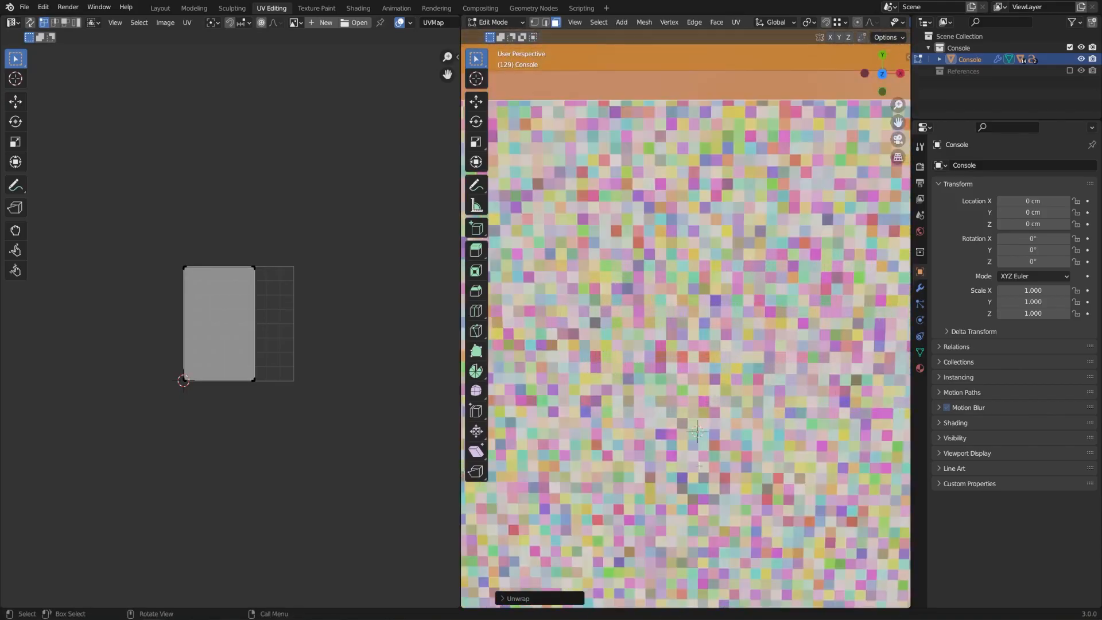
scroll(699, 465, "down", 5)
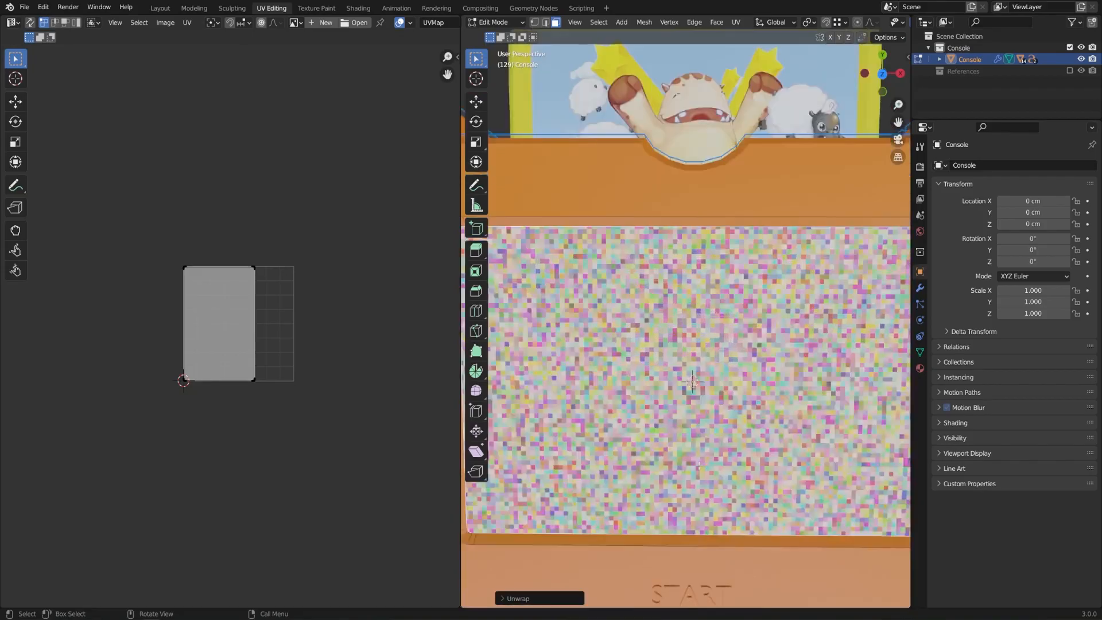
scroll(699, 466, "up", 1)
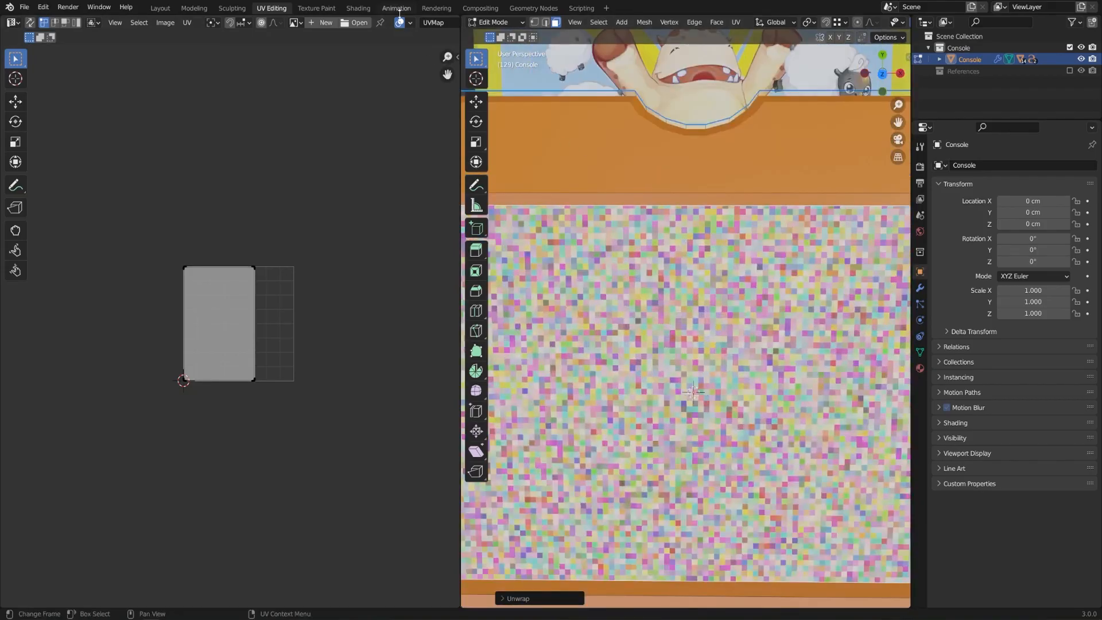
Connect the Principled BSDF output back to the Material Output's Surface in the Screen material.
left_click(358, 8)
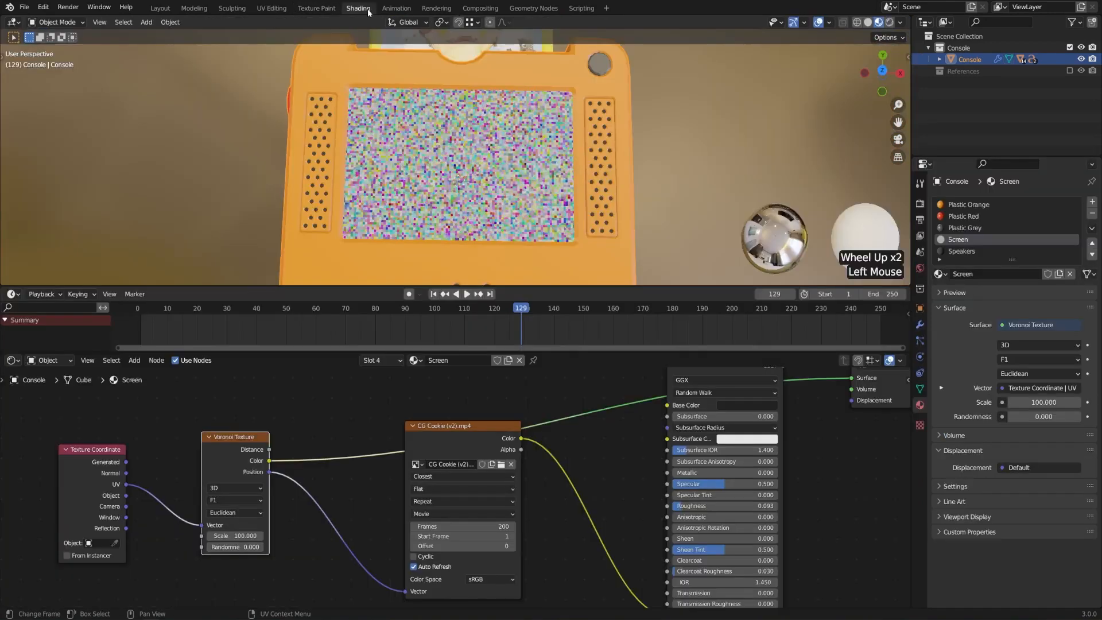
left_click(471, 438)
middle_click_drag(472, 441, 429, 461)
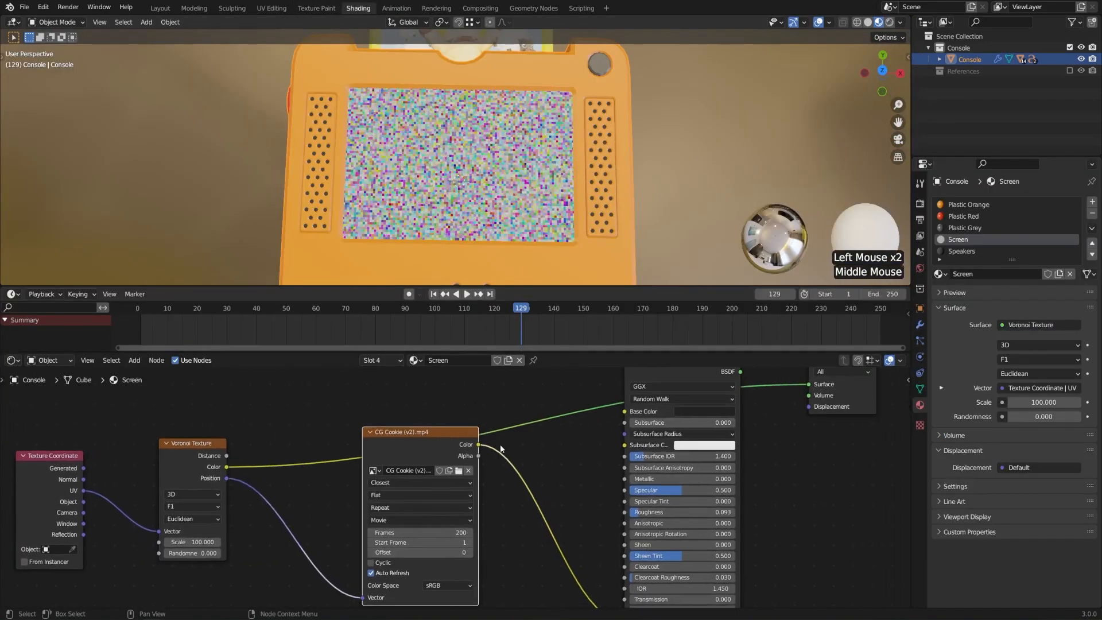
middle_click_drag(712, 418, 709, 425)
left_click_drag(737, 394, 808, 407)
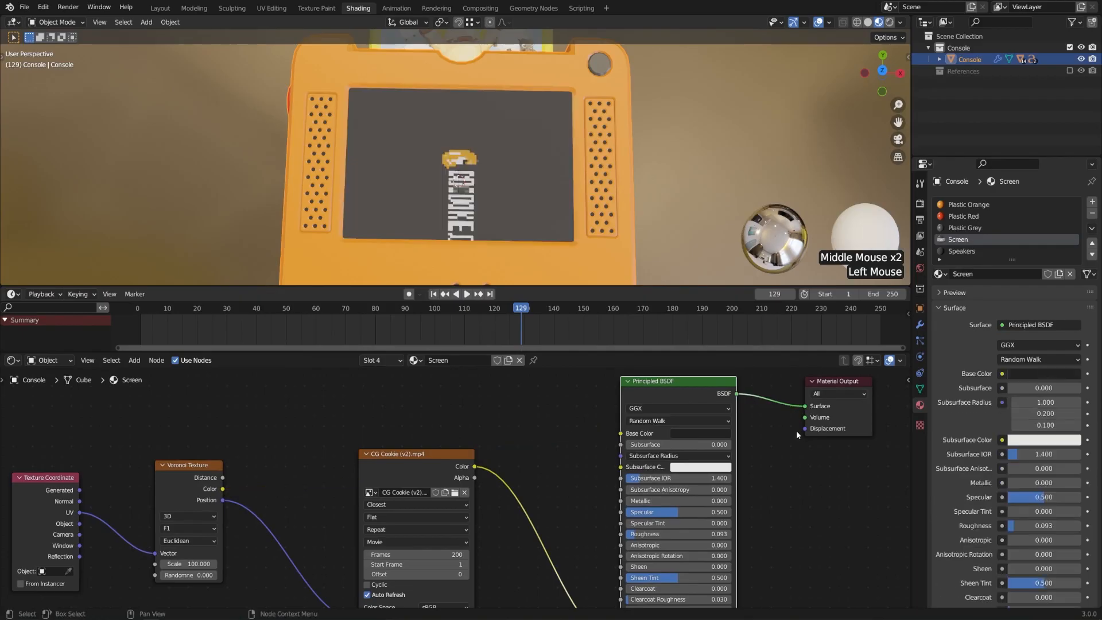
Select all of the screen's UVs in the UV Editing workspace and rotate them 90° so the logo reads horizontally.
left_click(270, 10)
scroll(316, 353, "down", 3)
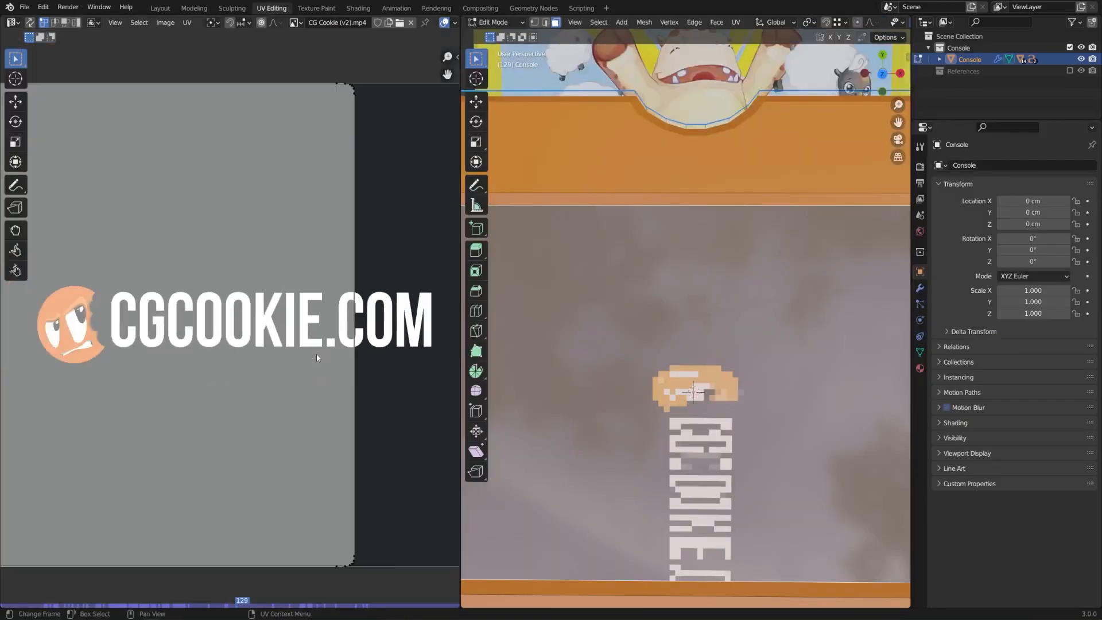
scroll(274, 352, "down", 1)
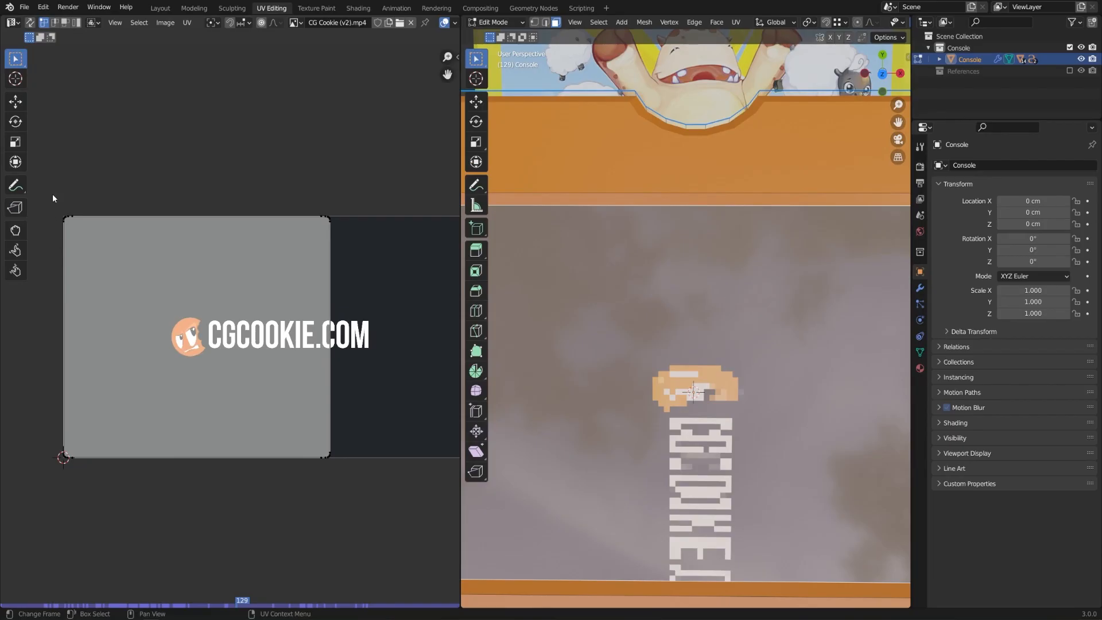
key("a")
scroll(747, 478, "down", 3)
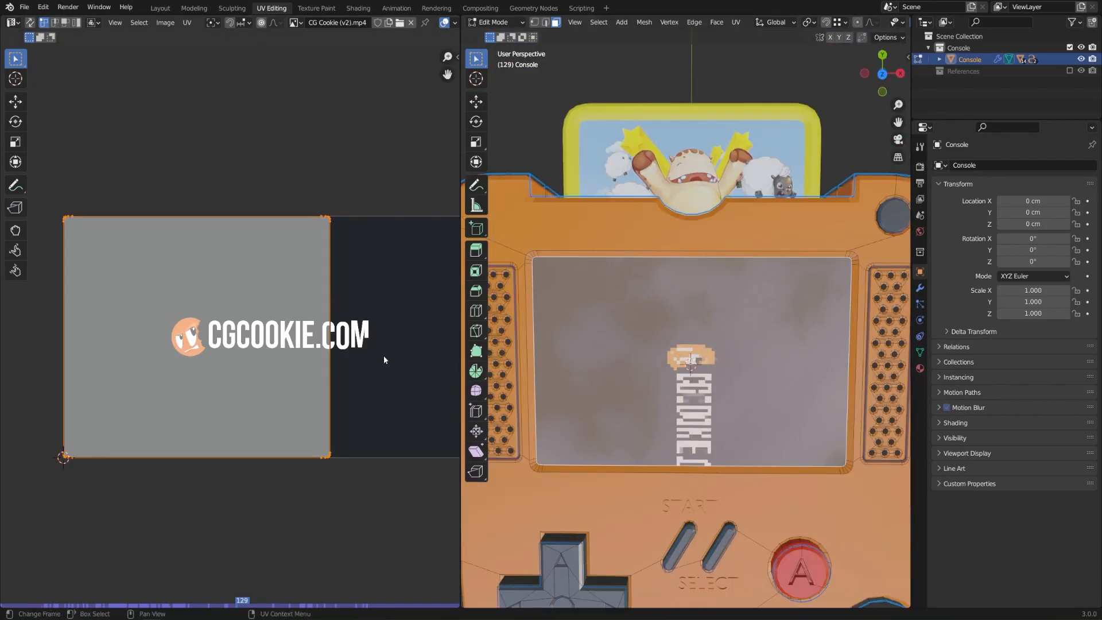
type("r-90")
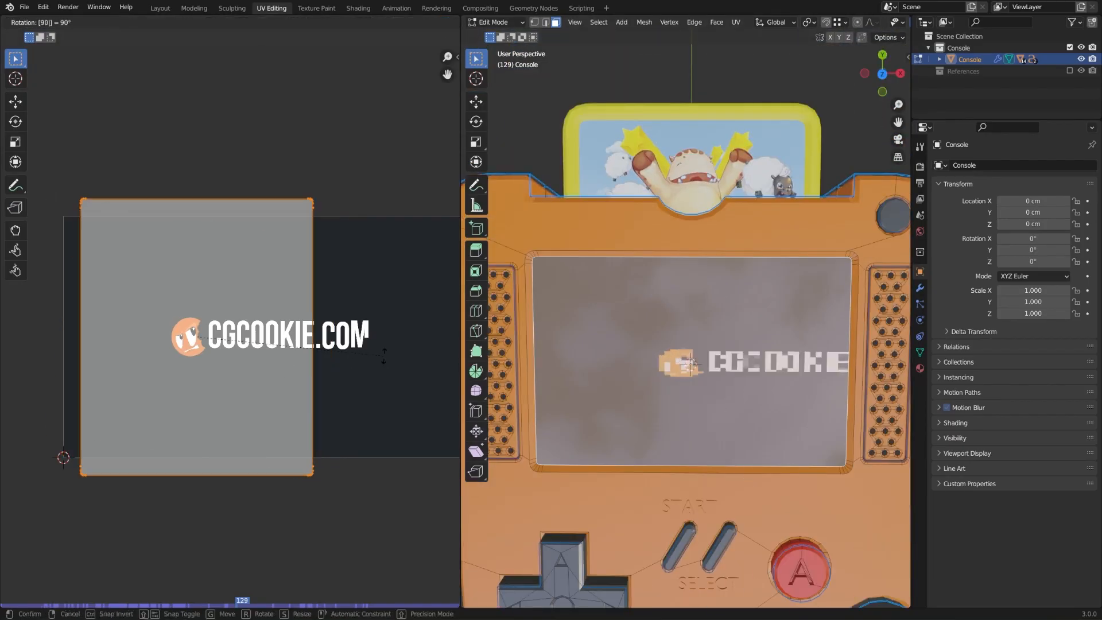
key("Return")
Move the screen's UV island along X to centre it on the logo and scale it up slightly.
key("g")
key("x")
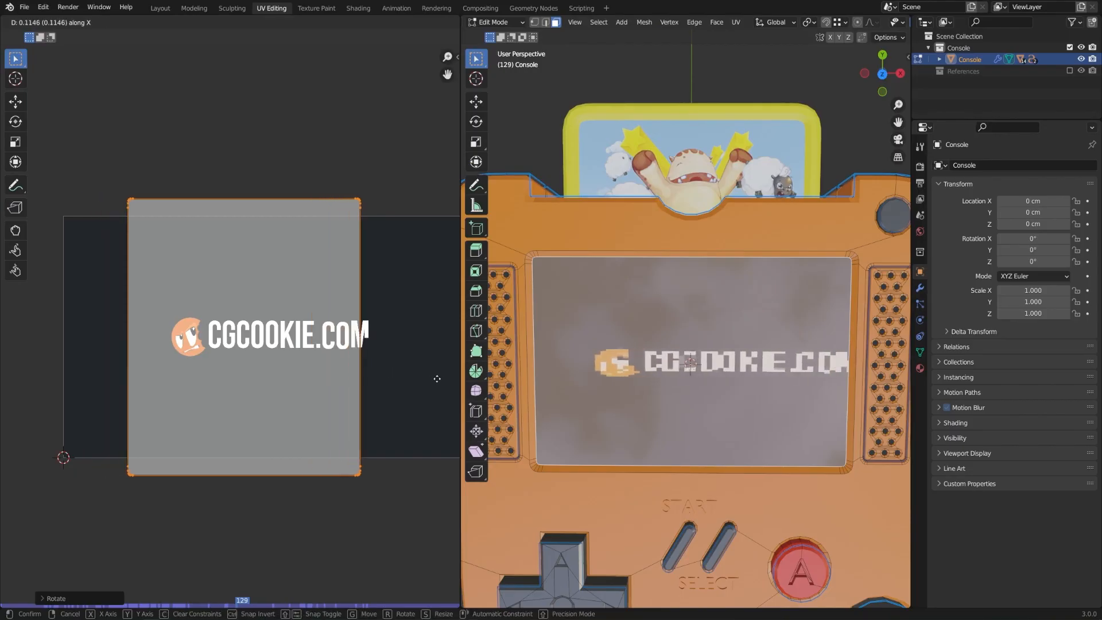
key("Return")
key("s")
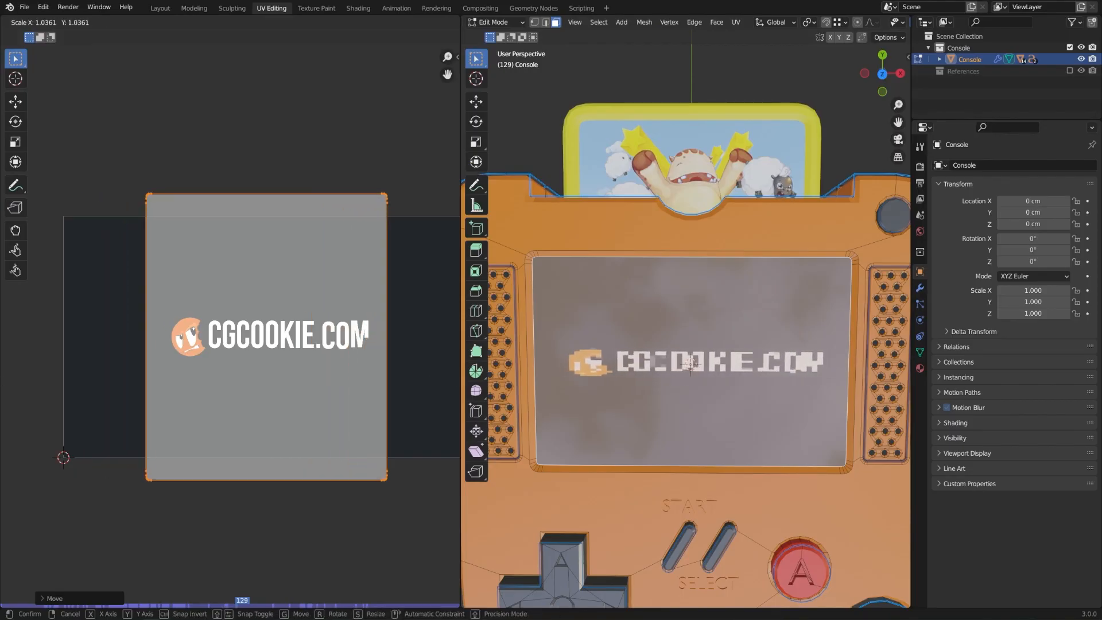
key("Return")
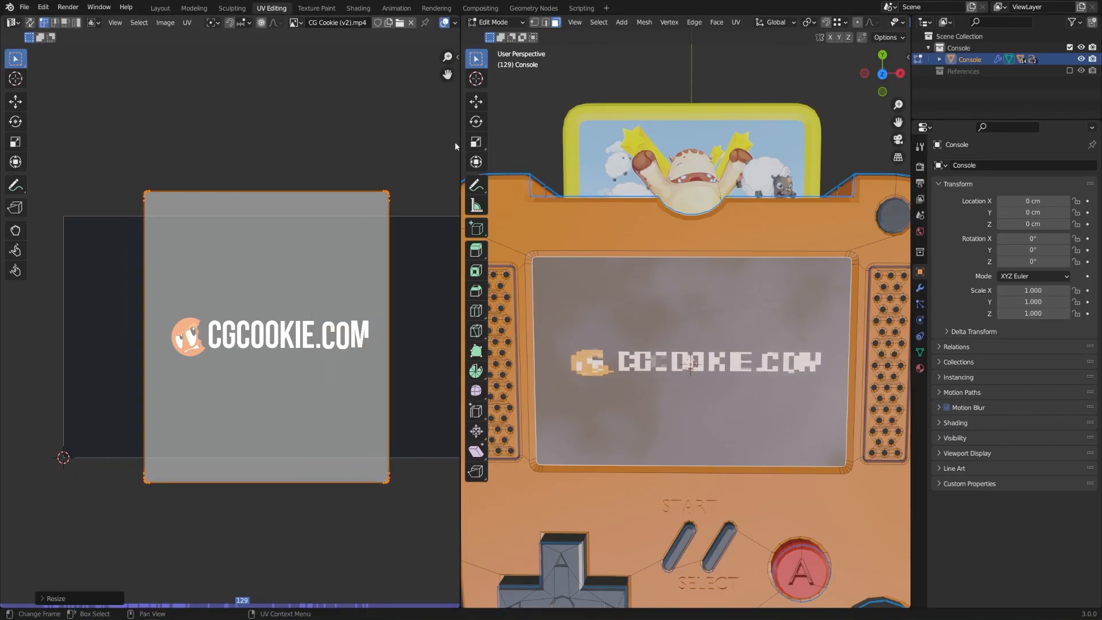
Set the Voronoi texture's Scale to 150 in the Screen material for finer pixels.
left_click(359, 9)
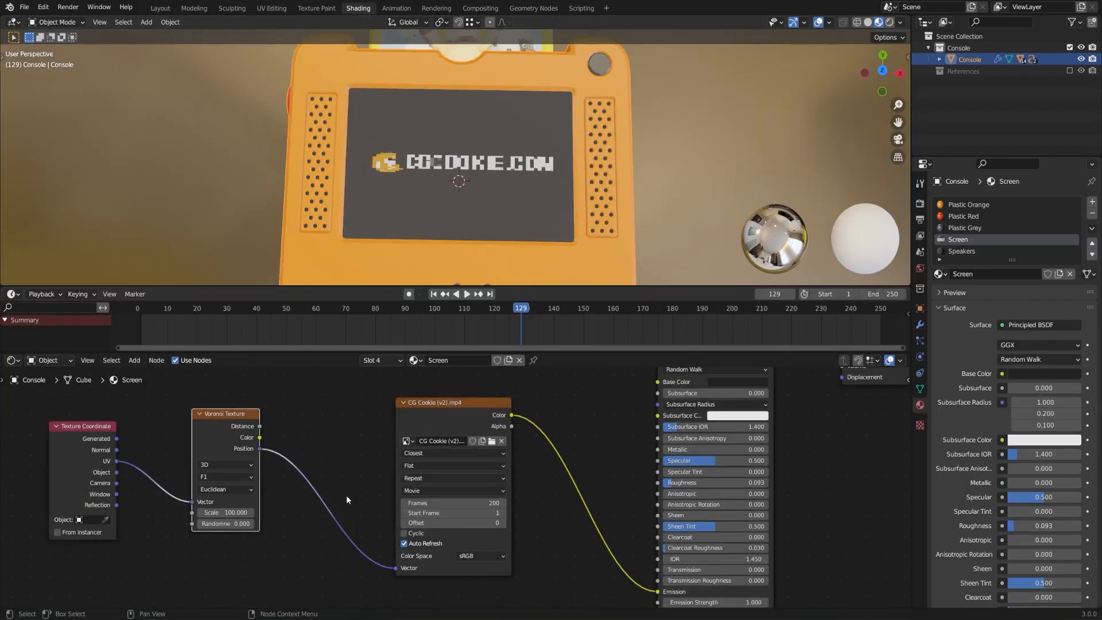
middle_click_drag(517, 206, 493, 191)
scroll(497, 215, "up", 2)
scroll(493, 192, "up", 1)
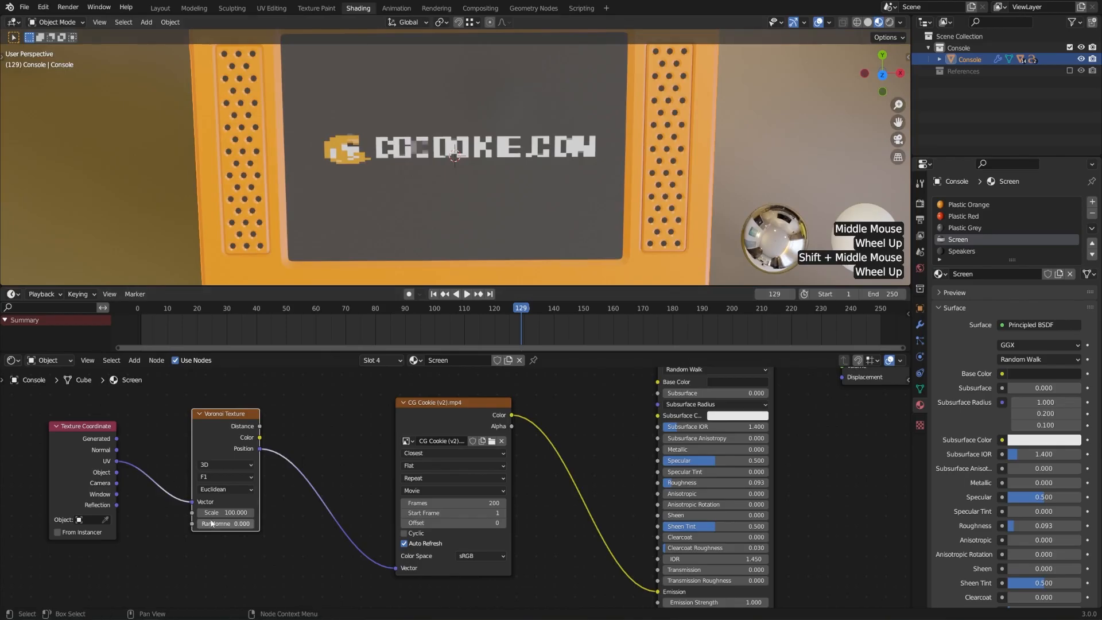
mouse_move(224, 513)
left_mouse_down()
mouse_move(273, 514)
mouse_move(224, 515)
left_mouse_up()
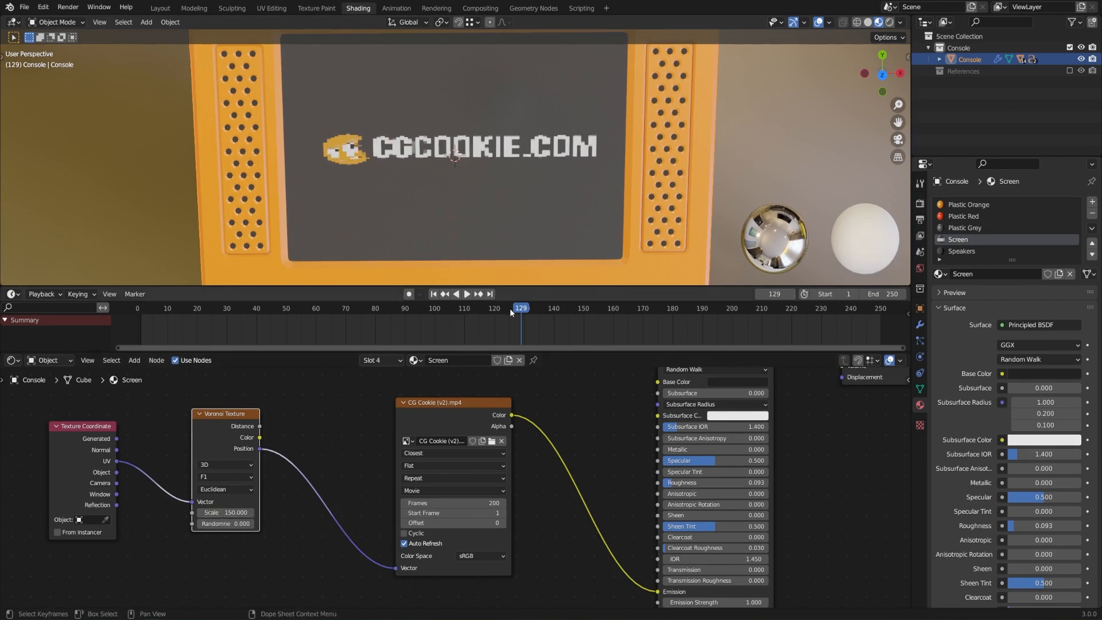
Move the timeline to frame 111 and view the pixelated movie on the console's screen.
left_click_drag(510, 308, 468, 314)
scroll(512, 264, "down", 2)
middle_click_drag(512, 264, 493, 228)
scroll(494, 228, "up", 1)
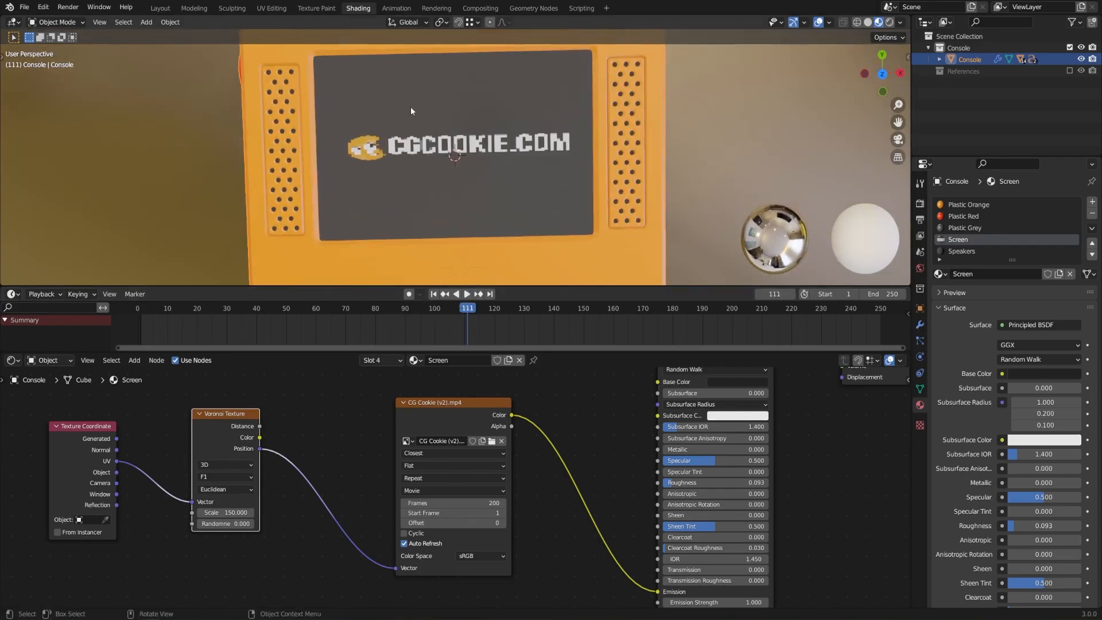
Widen the screen's UV island along X by about 1.28 to fix the stretched logo, then scale it down uniformly.
left_click(270, 9)
scroll(355, 377, "up", 4)
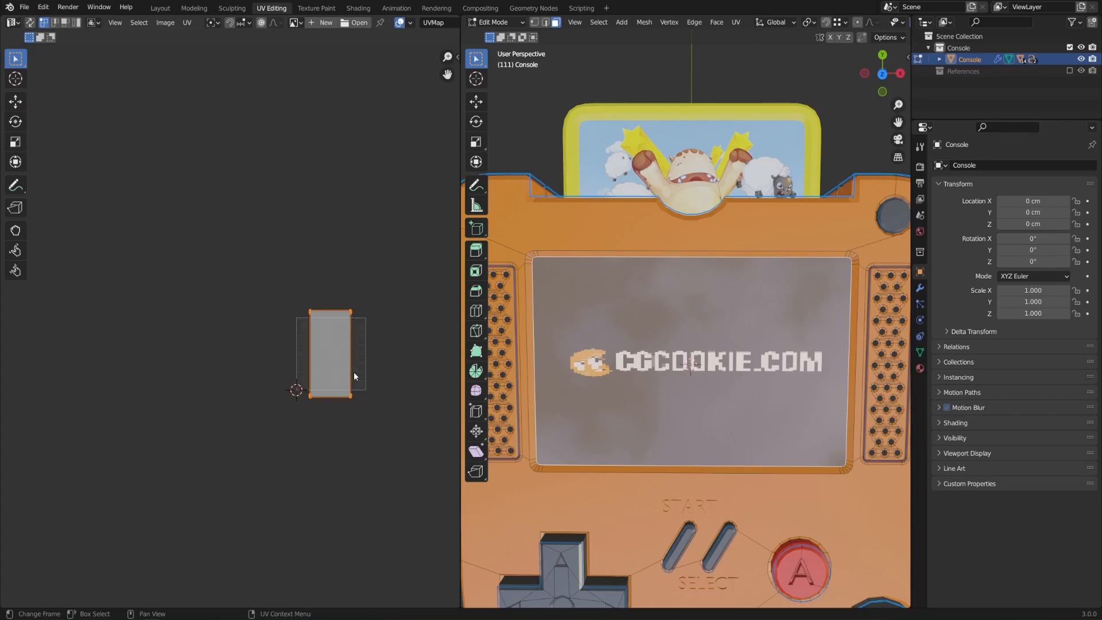
middle_click_drag(390, 443, 322, 424)
scroll(370, 430, "up", 3)
middle_click_drag(406, 397, 373, 394)
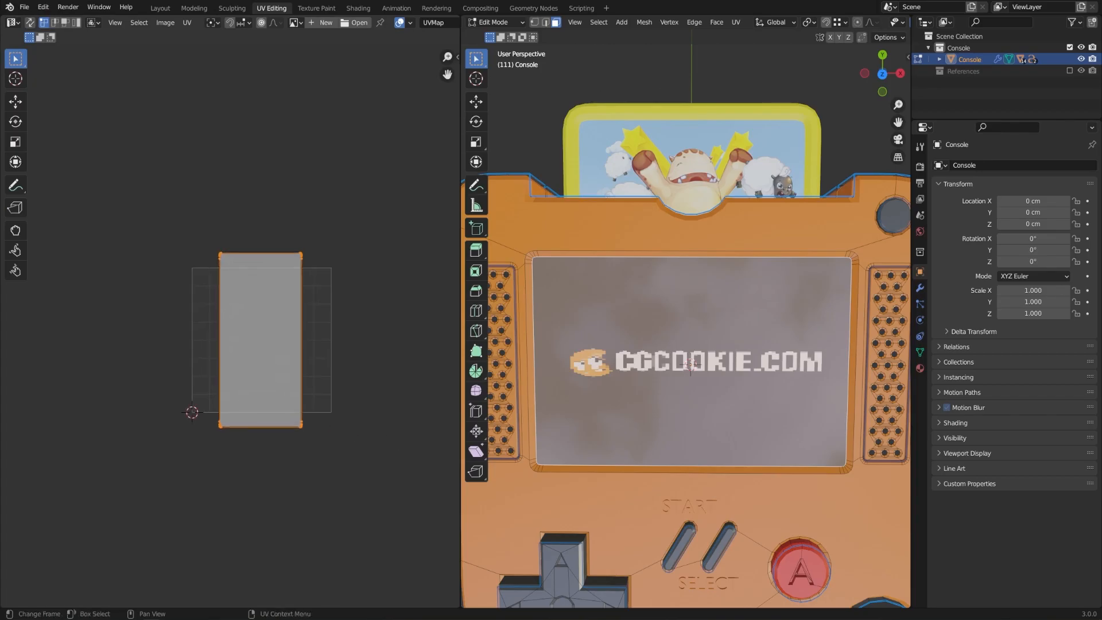
key("s")
key("x")
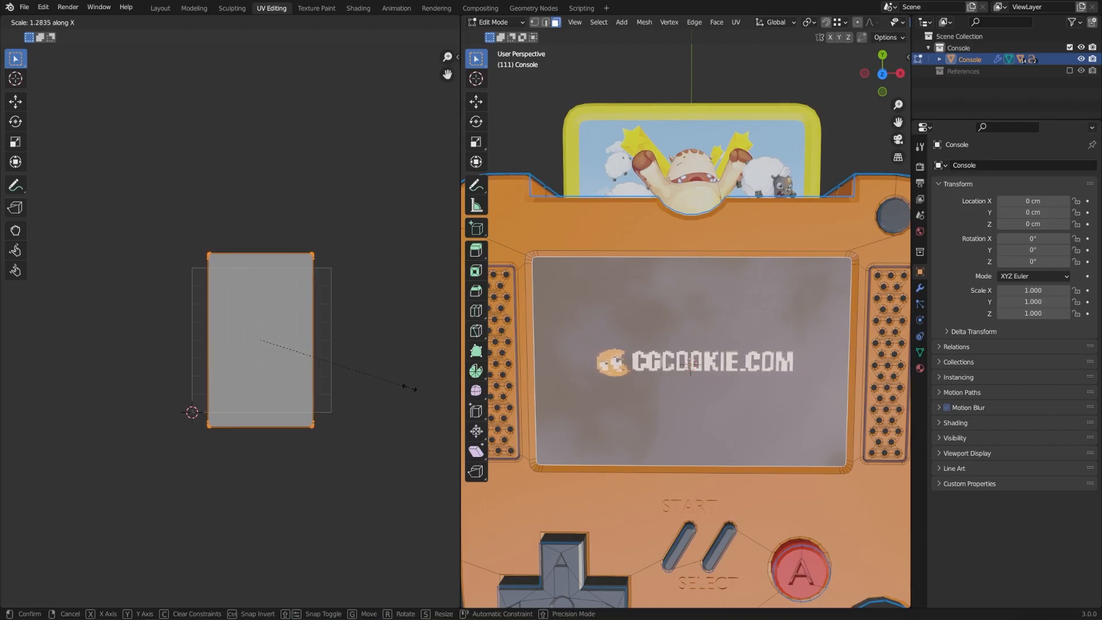
left_click(410, 388)
key("s")
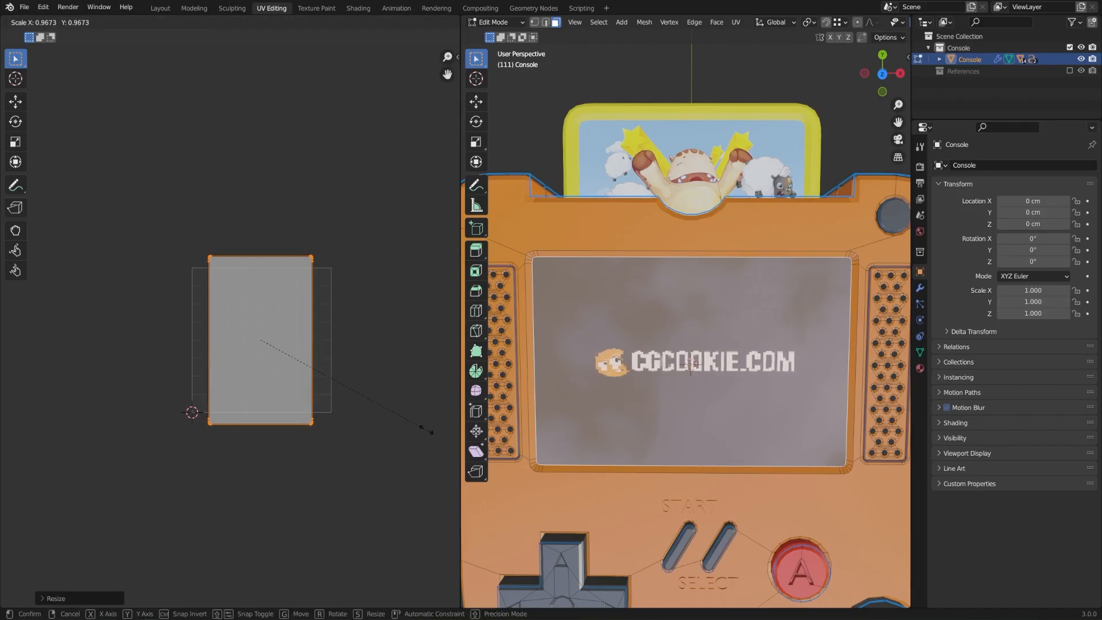
left_click(421, 409)
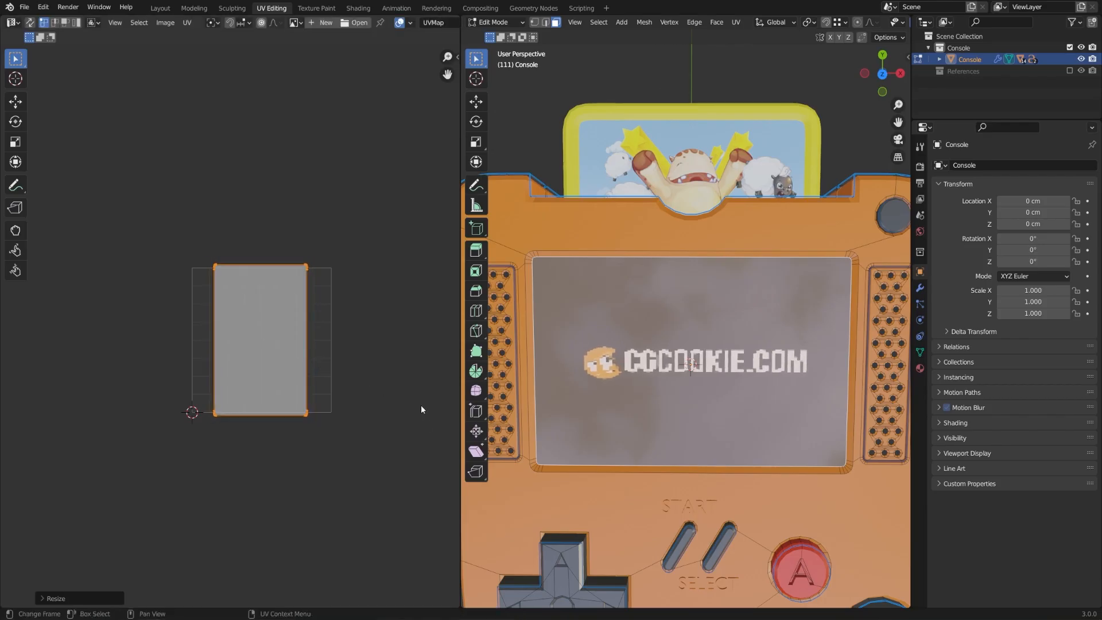
Move the movie texture node closer to the Voronoi Texture in the Screen material and add a Wave Texture node below it.
left_click(358, 8)
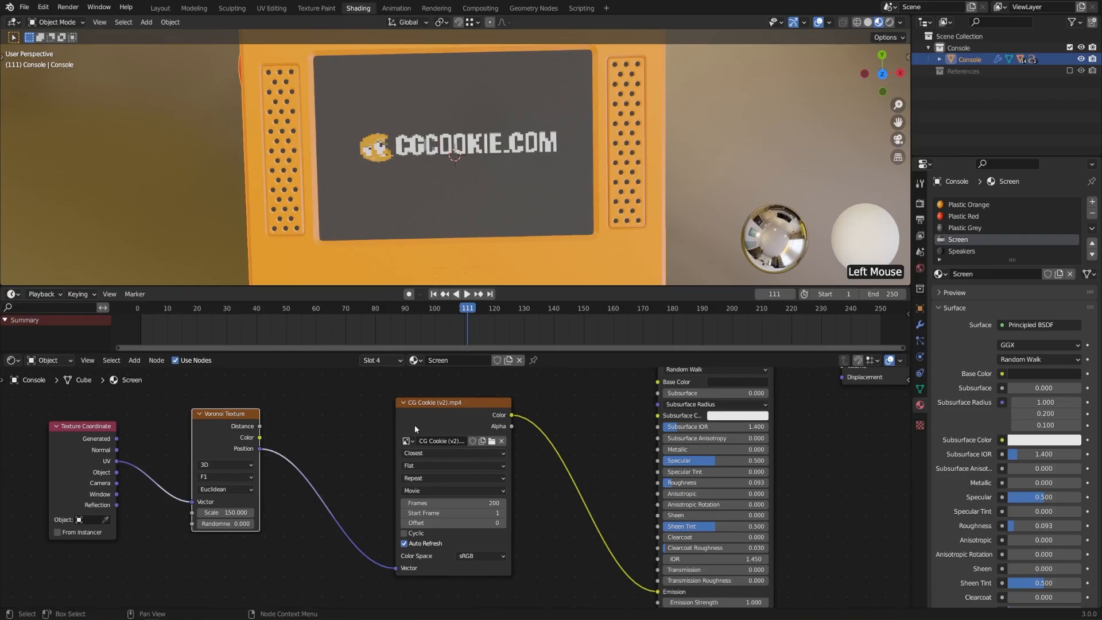
left_click_drag(427, 419, 362, 416)
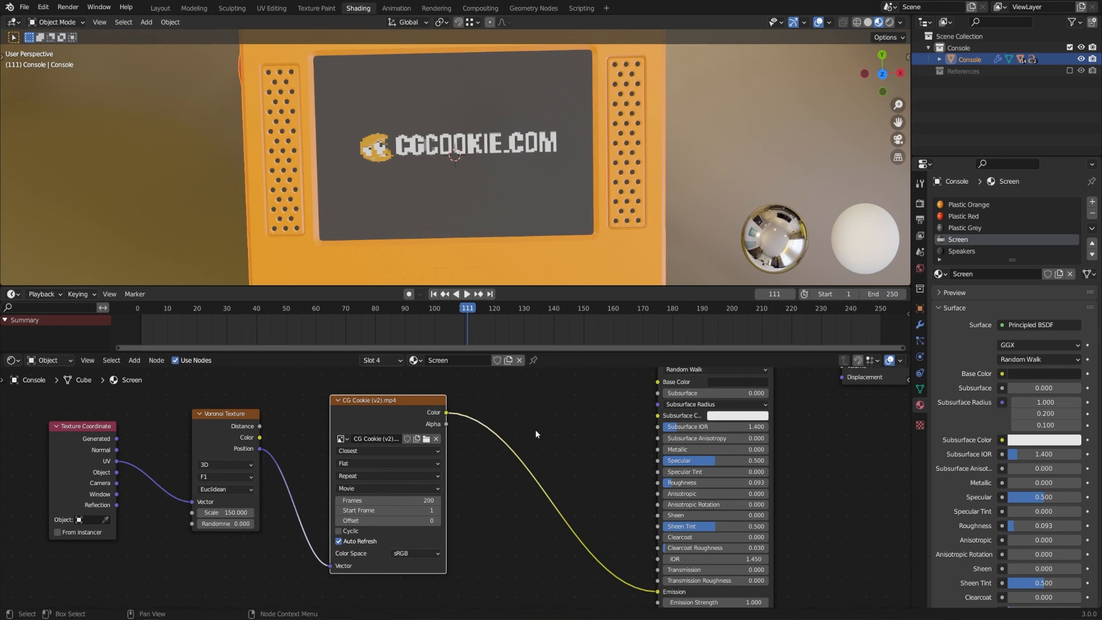
scroll(535, 429, "down", 2)
middle_click_drag(535, 430, 532, 446)
key("shift+a")
mouse_move(532, 446)
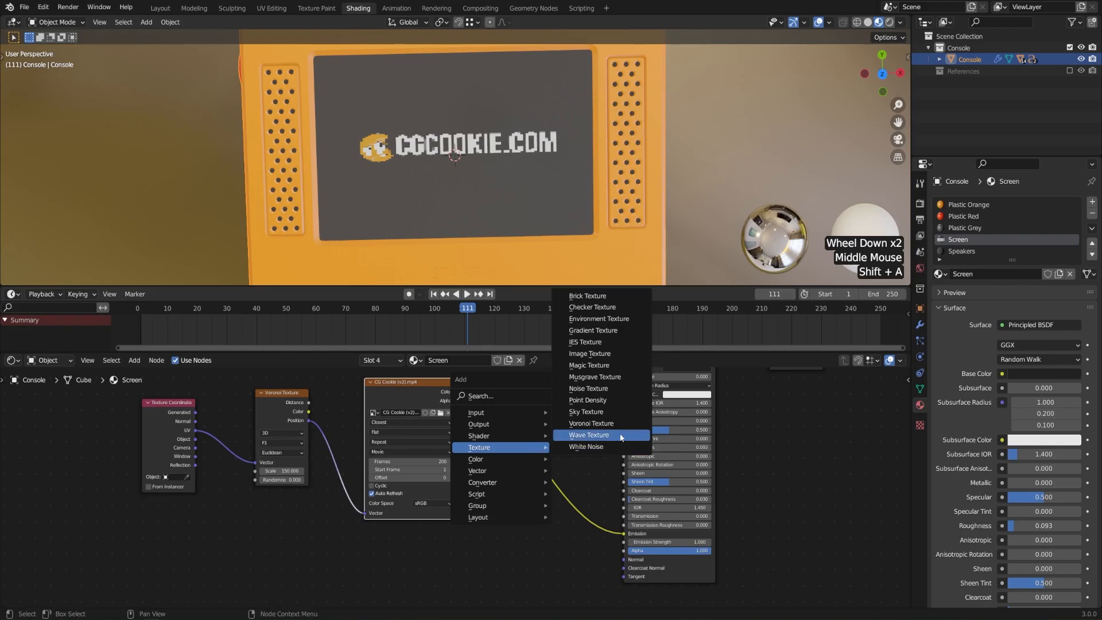
left_click(591, 435)
left_click(388, 534)
scroll(506, 521, "down", 2)
middle_click_drag(505, 520, 528, 528)
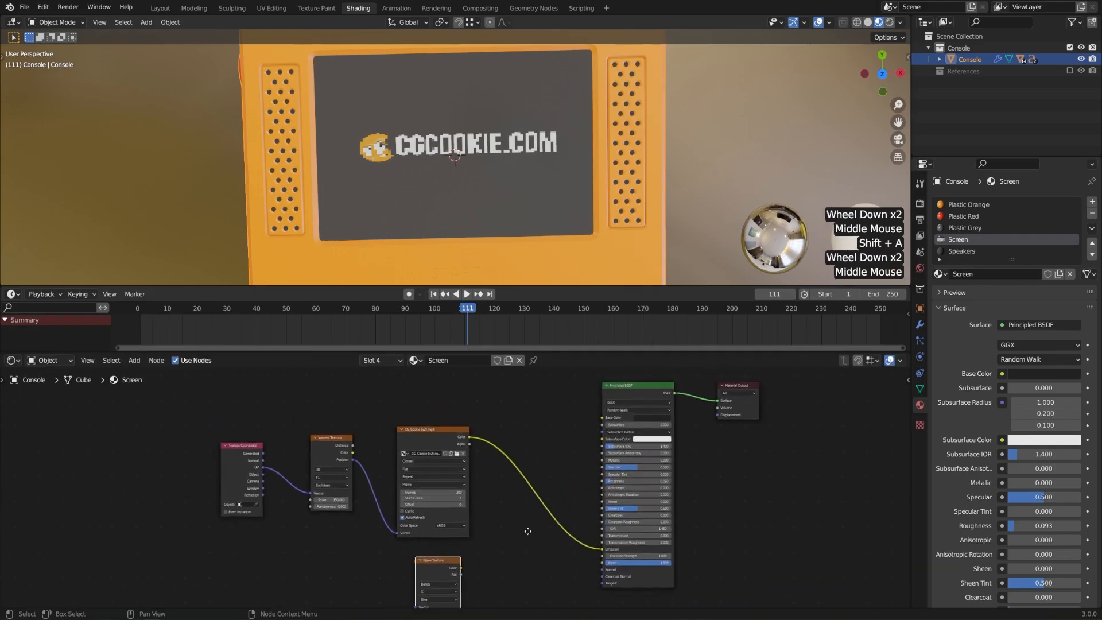
Place the Wave Texture above the other texture nodes, enlarge the node editor, and move the movie and Voronoi nodes down.
left_click_drag(452, 570, 451, 436)
middle_click_drag(451, 436, 439, 386)
left_click_drag(537, 354, 540, 334)
middle_click_drag(528, 432, 539, 428)
scroll(540, 428, "up", 1)
left_click_drag(421, 485, 423, 583)
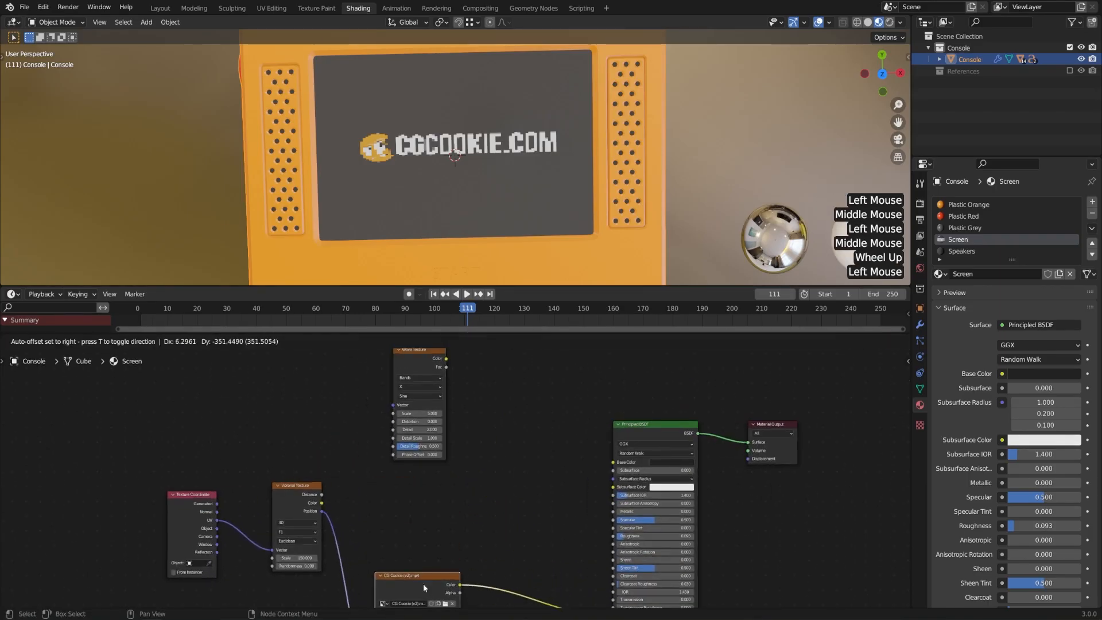
left_click_drag(298, 516, 297, 553)
middle_click_drag(472, 441, 443, 474)
scroll(443, 475, "up", 1)
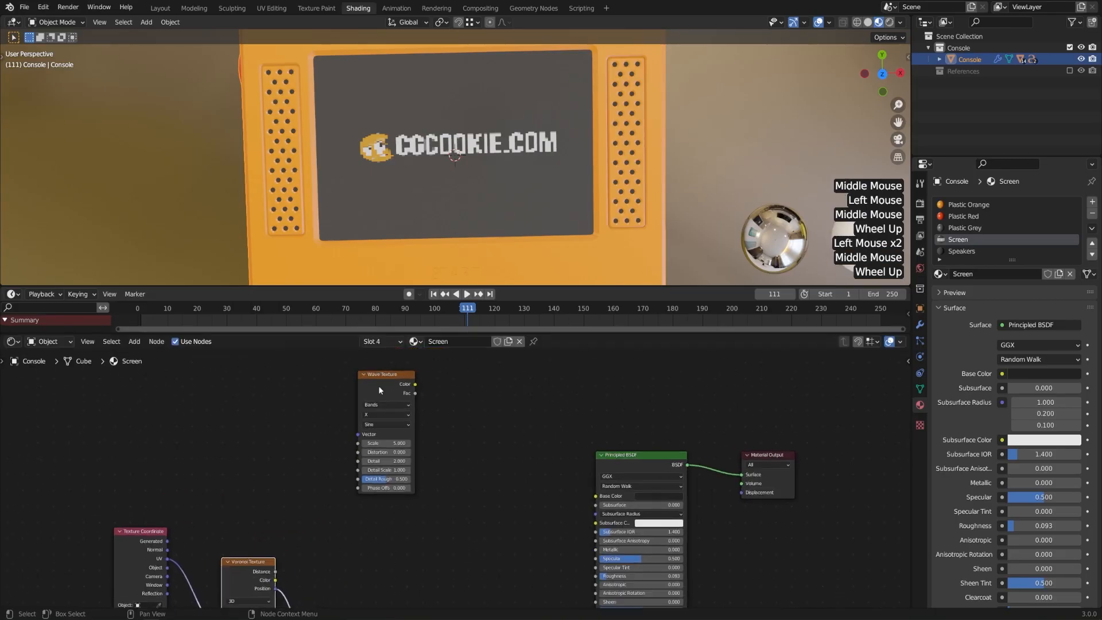
Connect the Wave Texture's Color to the Material Output's Surface and the UV coordinates to its Vector input.
left_click_drag(380, 388, 742, 474)
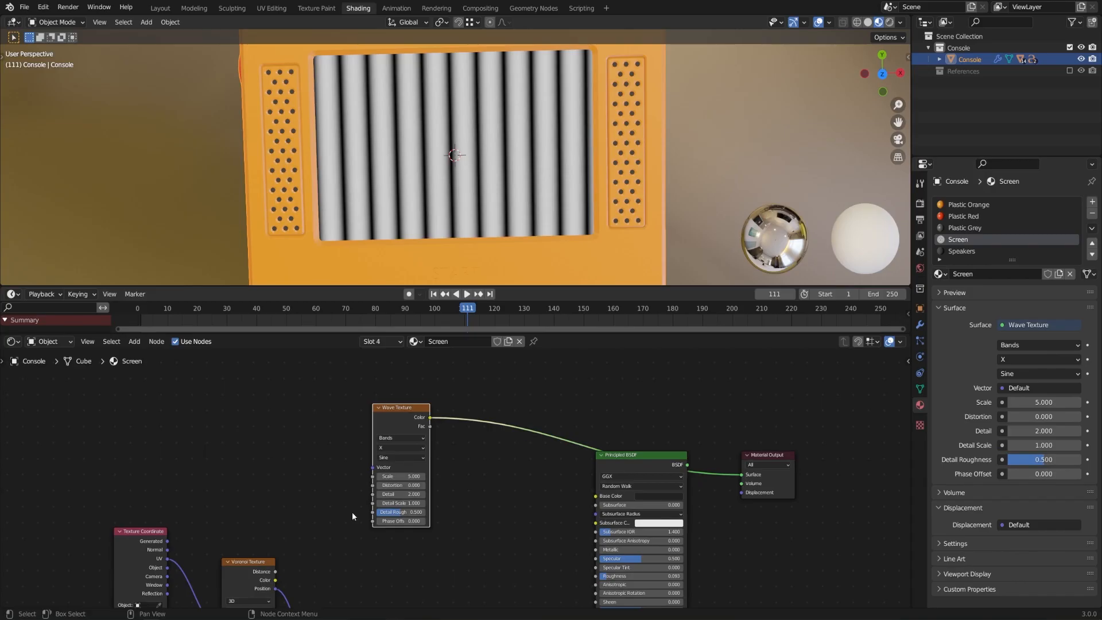
left_click_drag(166, 559, 373, 466)
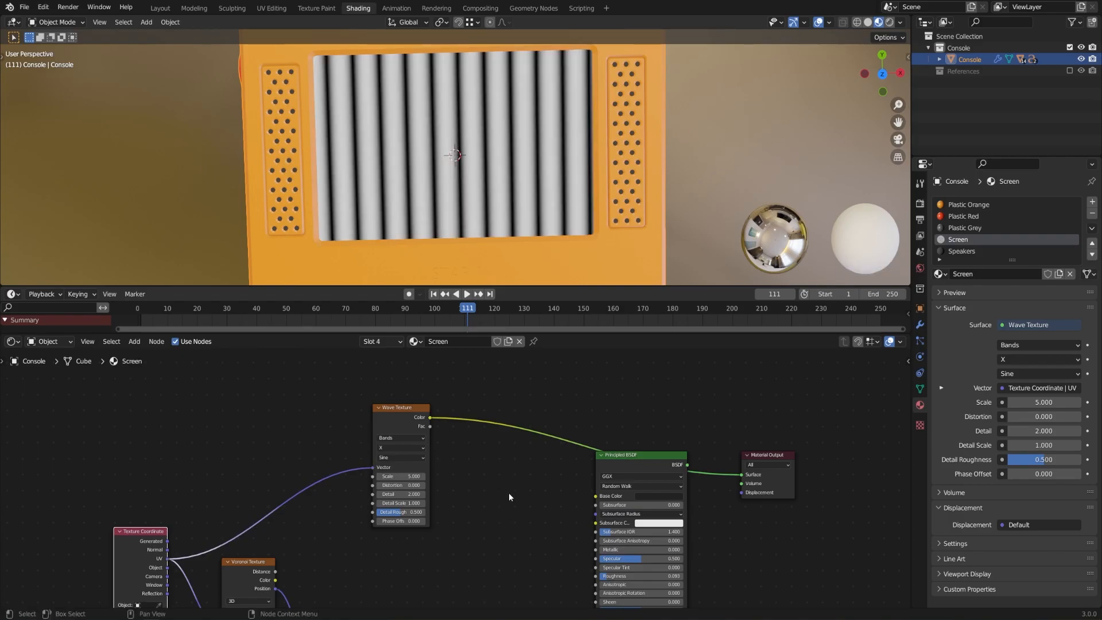
scroll(472, 539, "up", 2)
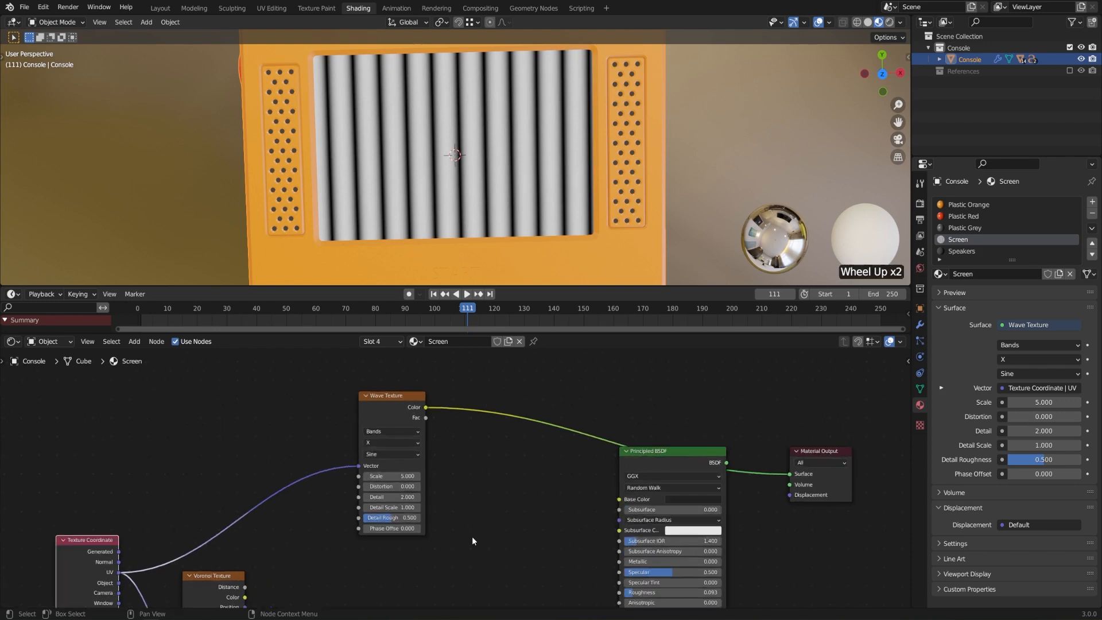
Set the Wave Texture's bands direction to Y, its Scale to about 24.9 and its Distortion to 0.
left_click_drag(391, 476, 469, 482)
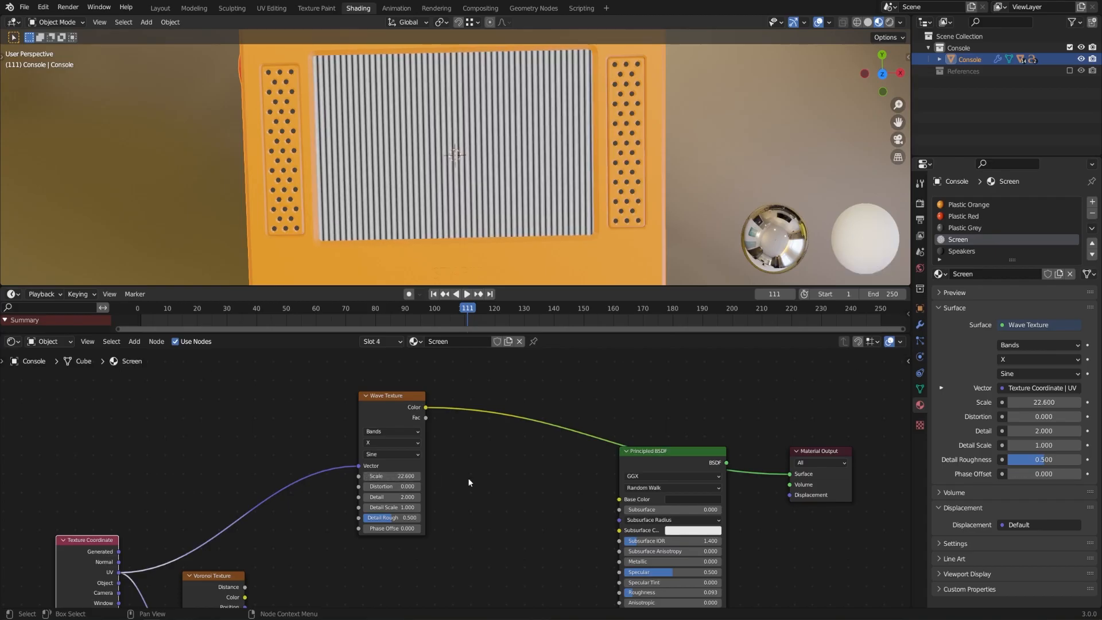
left_click(392, 443)
left_click(392, 462)
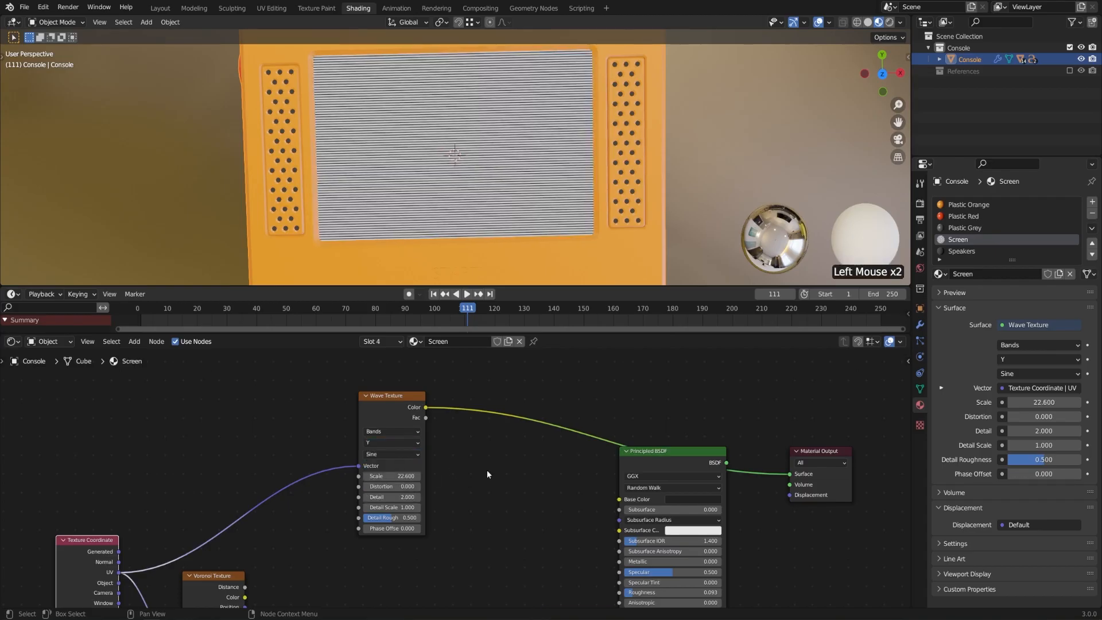
mouse_move(392, 476)
left_mouse_down()
mouse_move(445, 476)
mouse_move(441, 499)
mouse_move(381, 487)
left_mouse_up()
left_click(384, 487)
type("0")
key("Return")
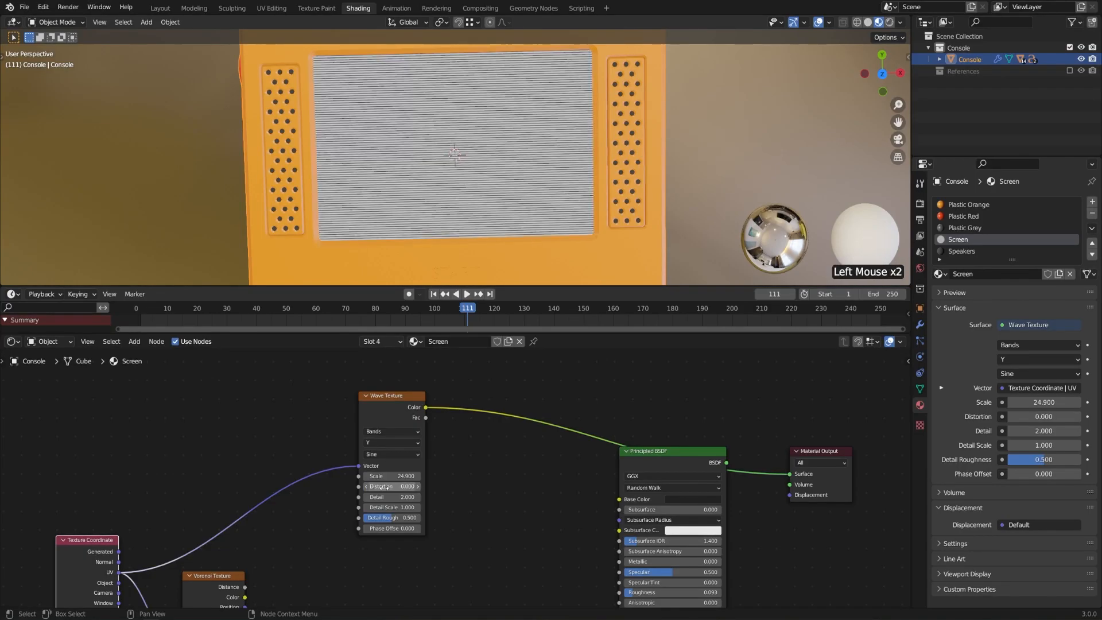
Move the Wave Texture node slightly down and add a Mix color node between the textures and the Principled BSDF.
middle_click_drag(459, 544, 459, 465)
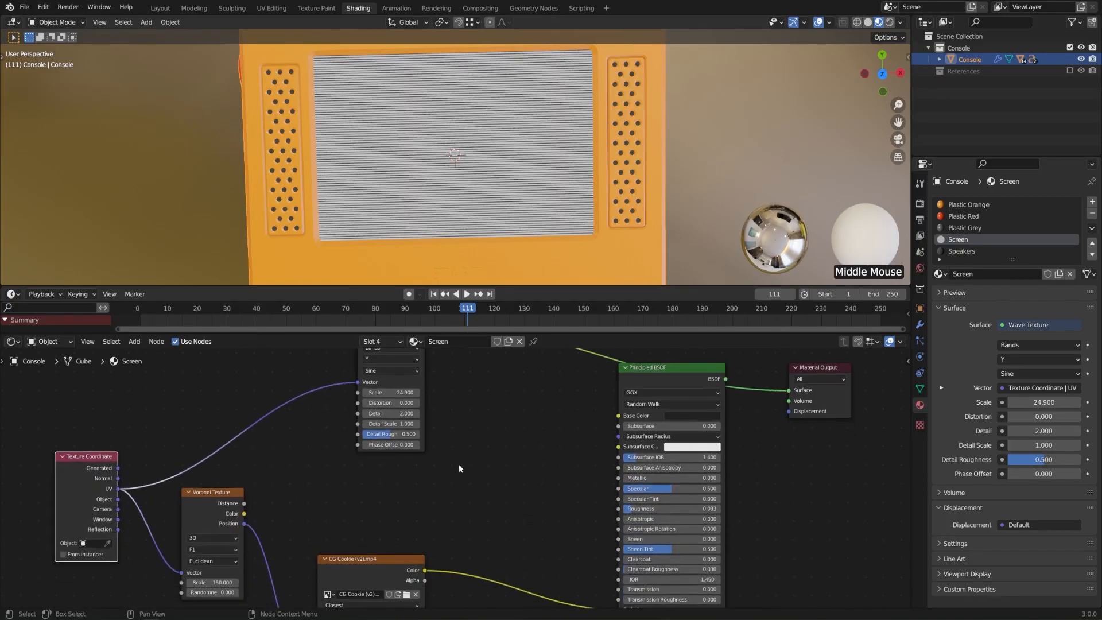
scroll(460, 464, "down", 1)
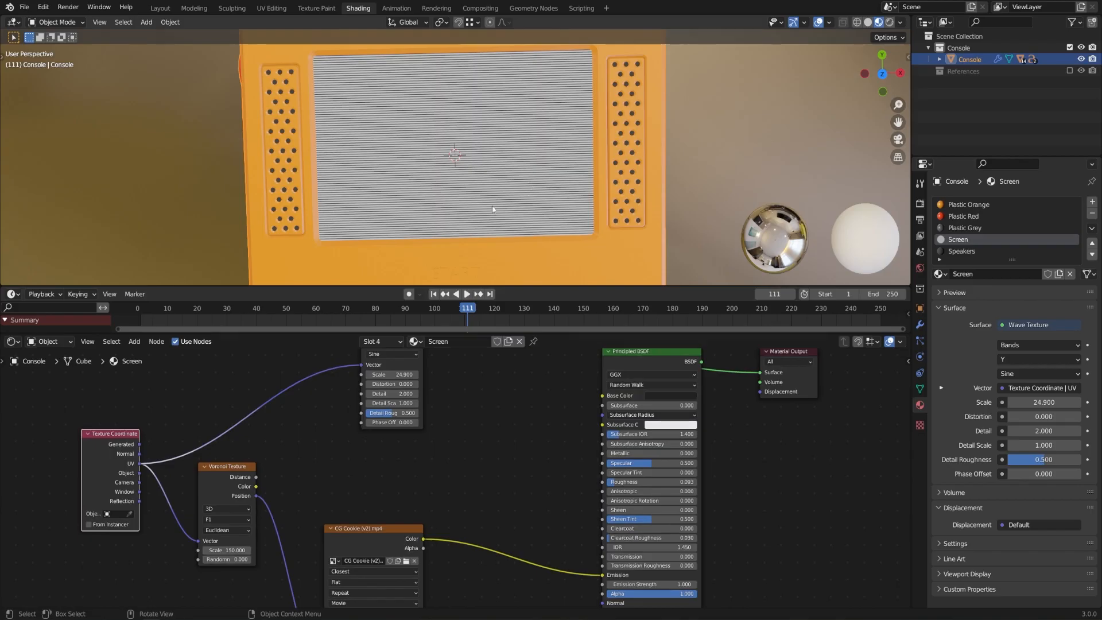
middle_click_drag(494, 448, 509, 476)
scroll(496, 471, "down", 1)
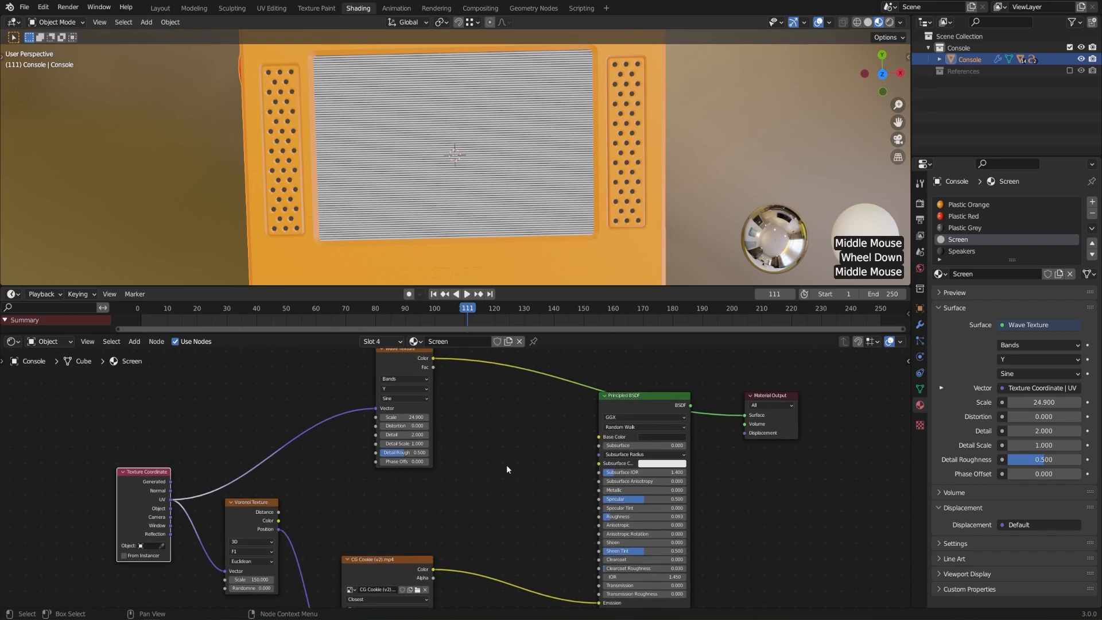
left_click_drag(412, 365, 401, 404)
left_click(501, 458)
key("shift+a")
mouse_move(502, 459)
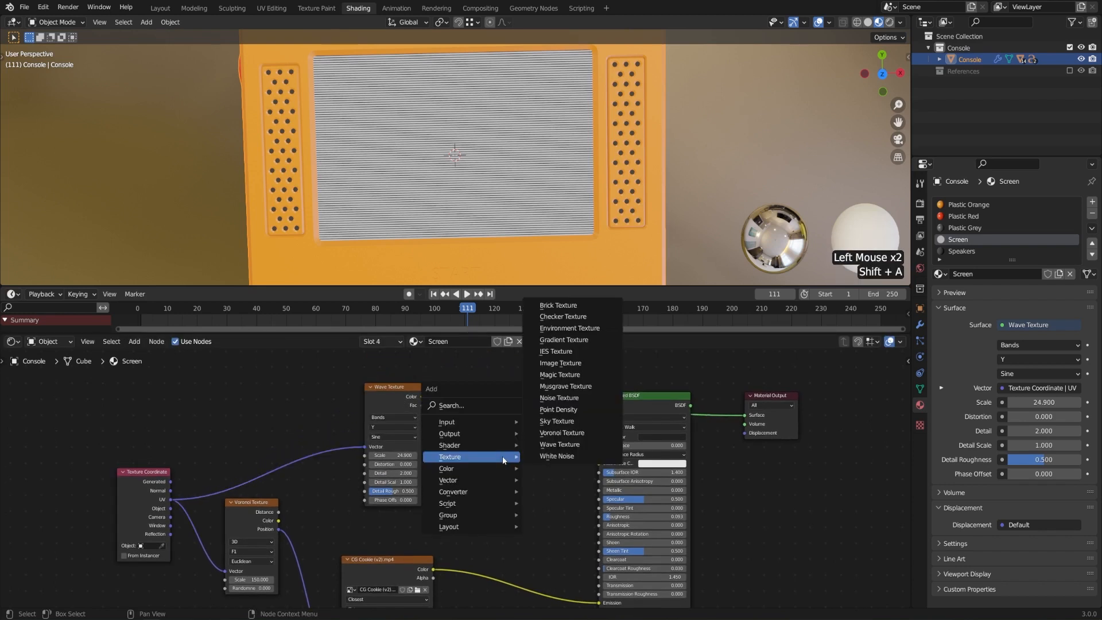
mouse_move(454, 468)
left_click(559, 526)
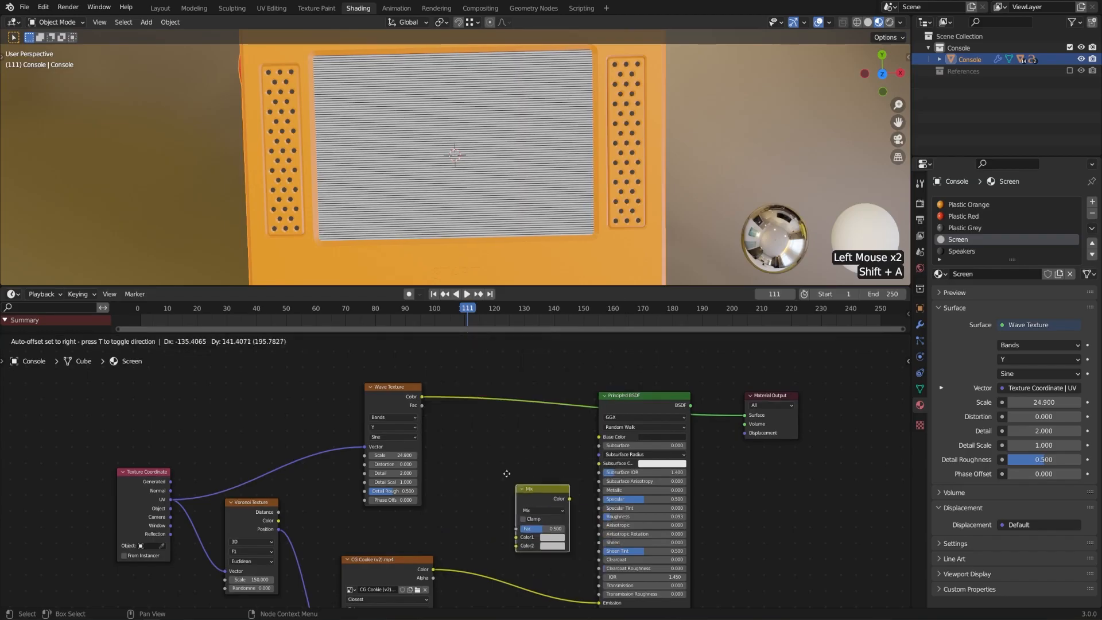
left_click(494, 447)
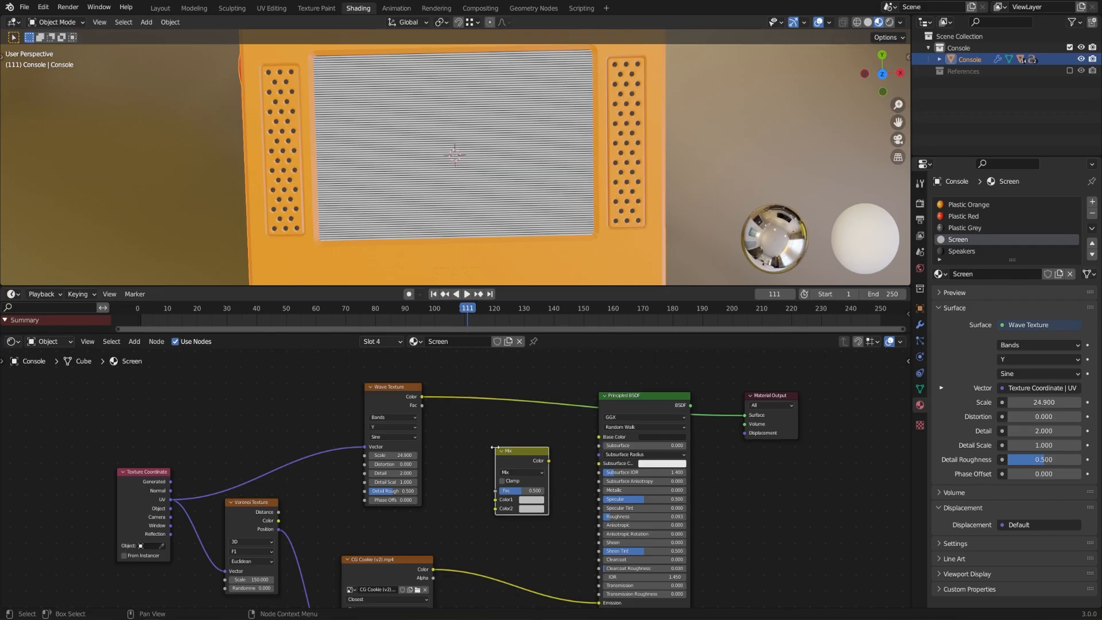
Connect the Wave Texture to the Mix node's Color1, the movie to Color2, and the Mix output to Emission and the Material Output's Surface.
left_click_drag(424, 397, 495, 504)
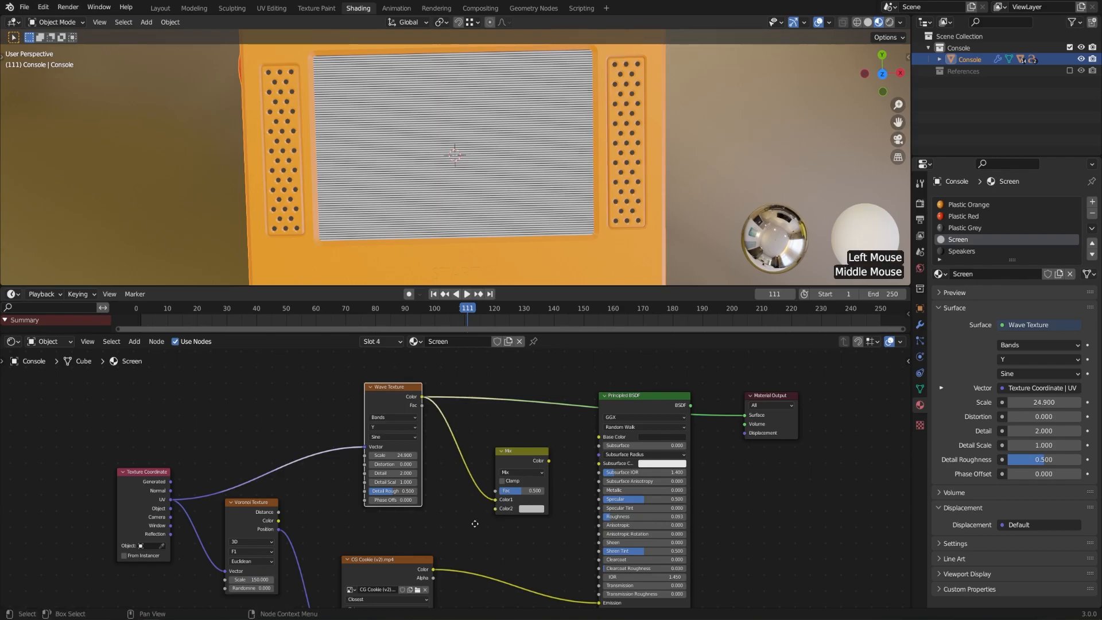
middle_click_drag(475, 521, 452, 514)
left_click_drag(426, 536, 492, 476)
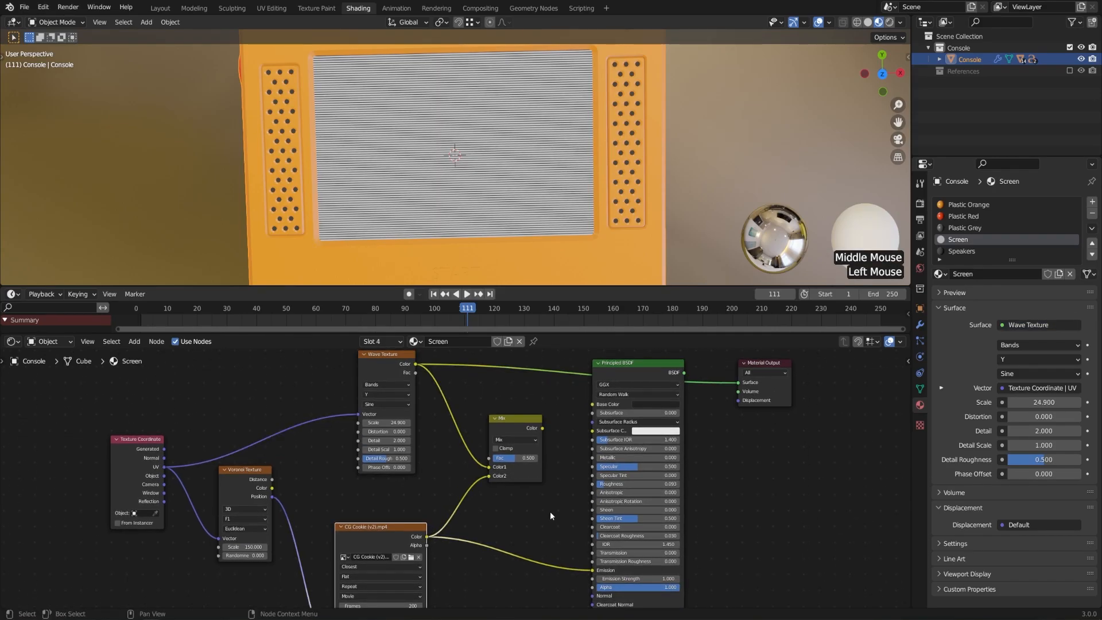
left_click_drag(543, 428, 591, 570)
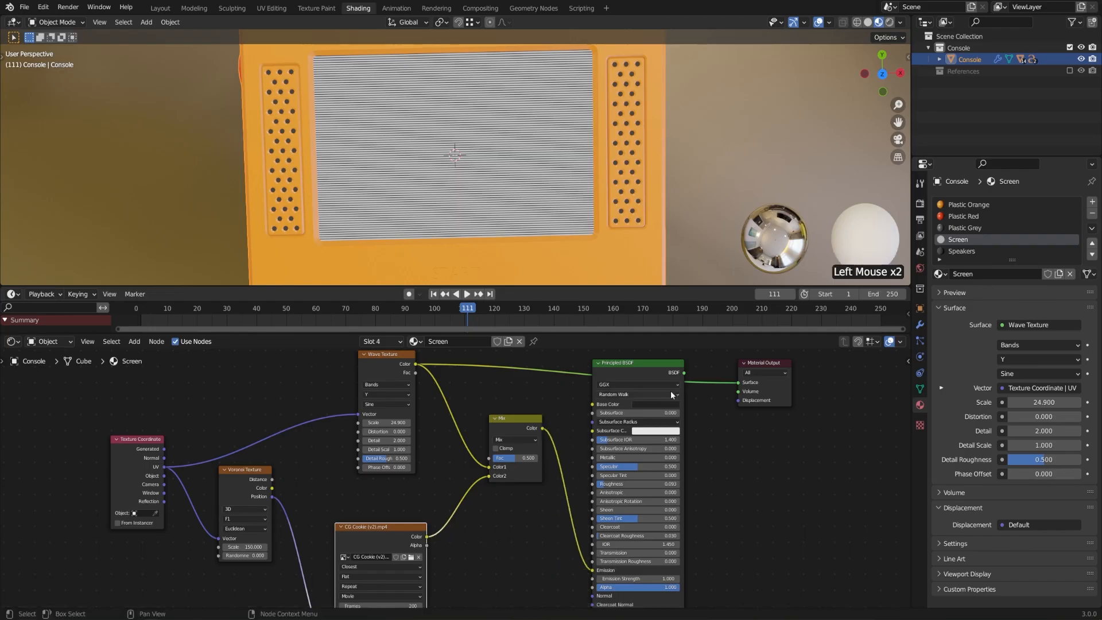
left_click(684, 376)
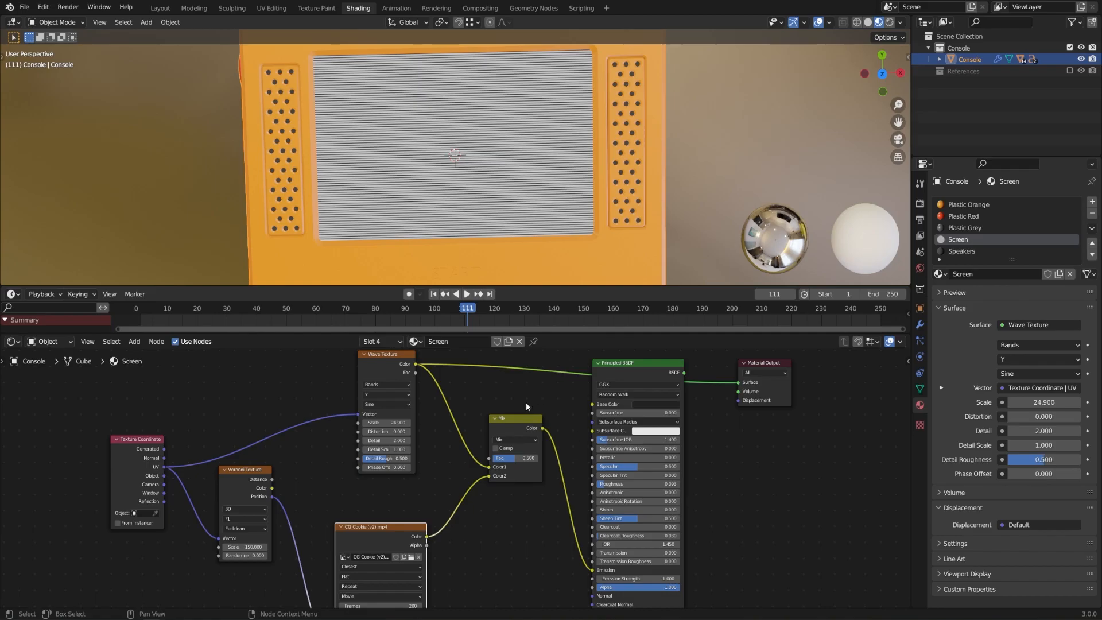
left_click_drag(543, 429, 741, 383)
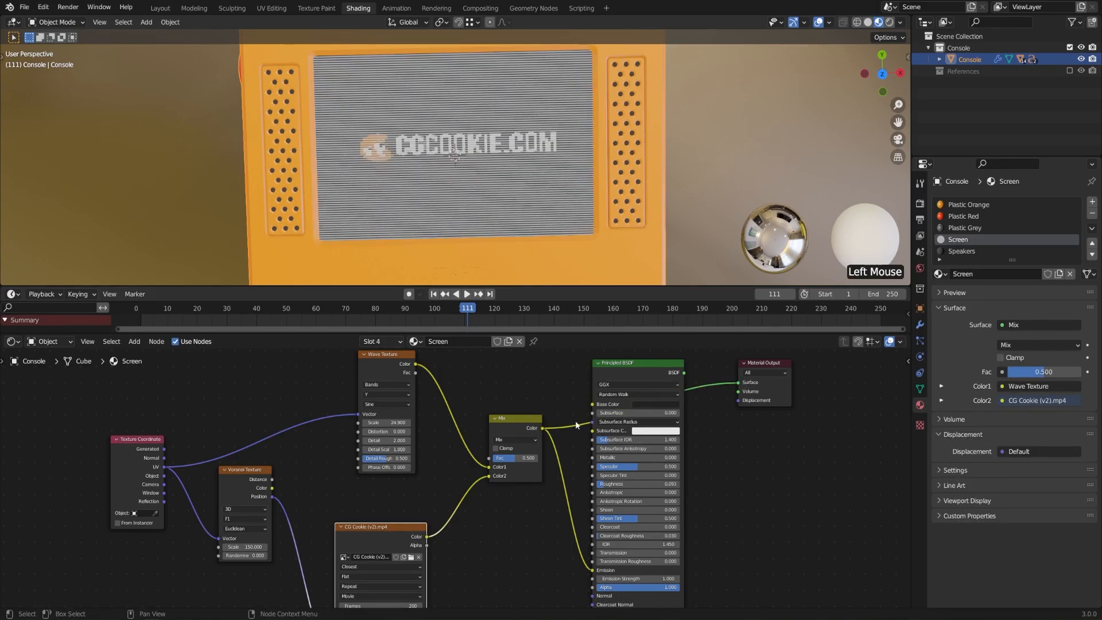
Set the Mix node's Fac to 1 and its blending mode to Multiply.
double_click(538, 457)
type("0")
key("Return")
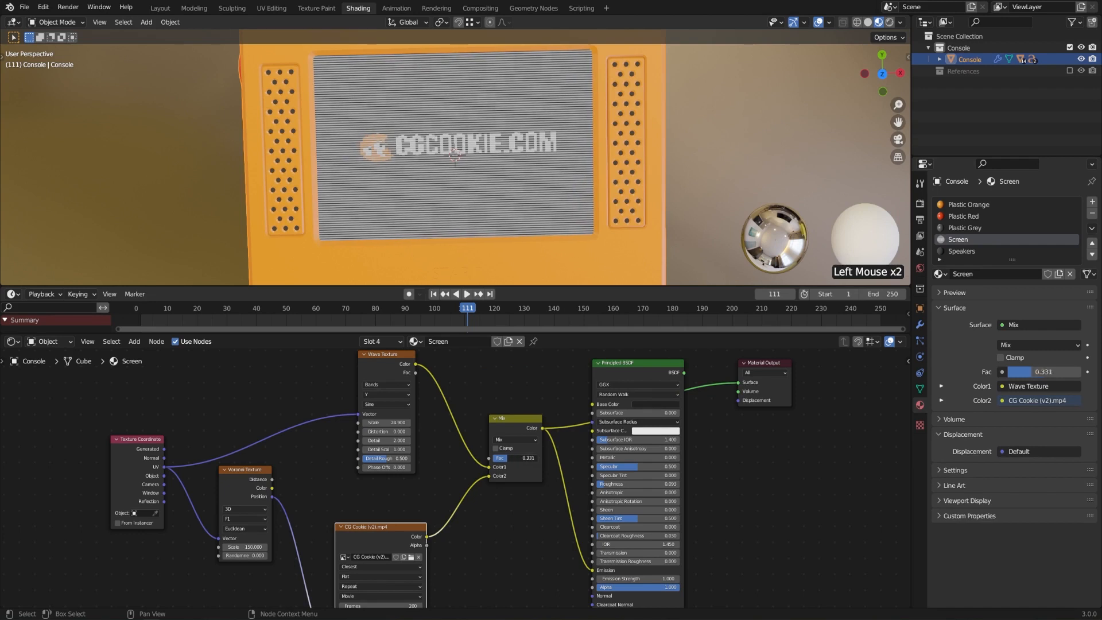
left_click_drag(499, 459, 542, 459)
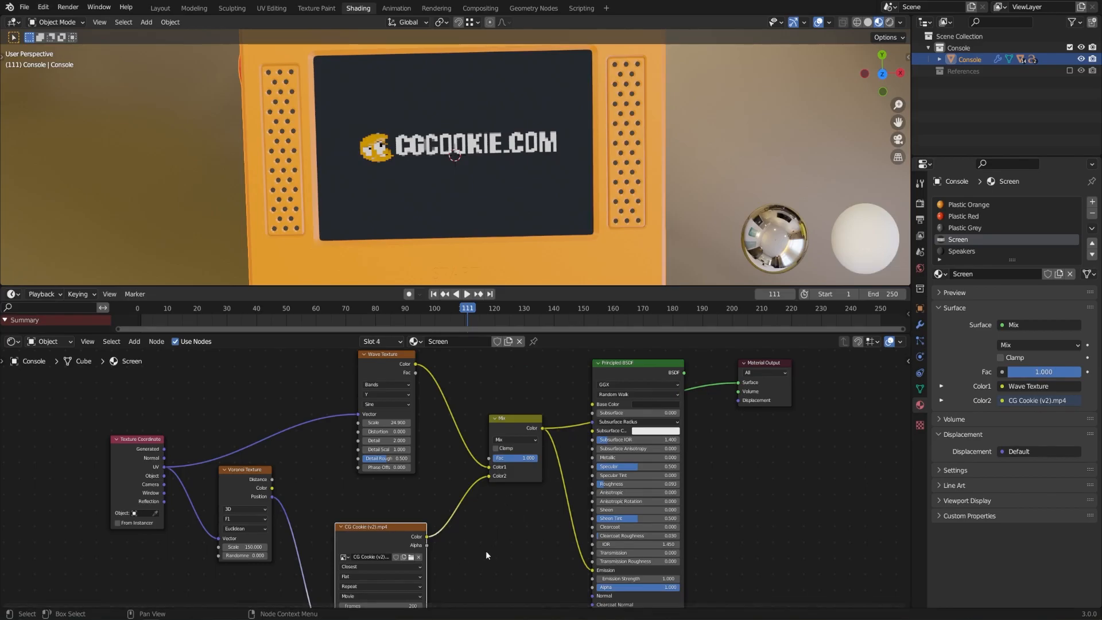
left_click(519, 440)
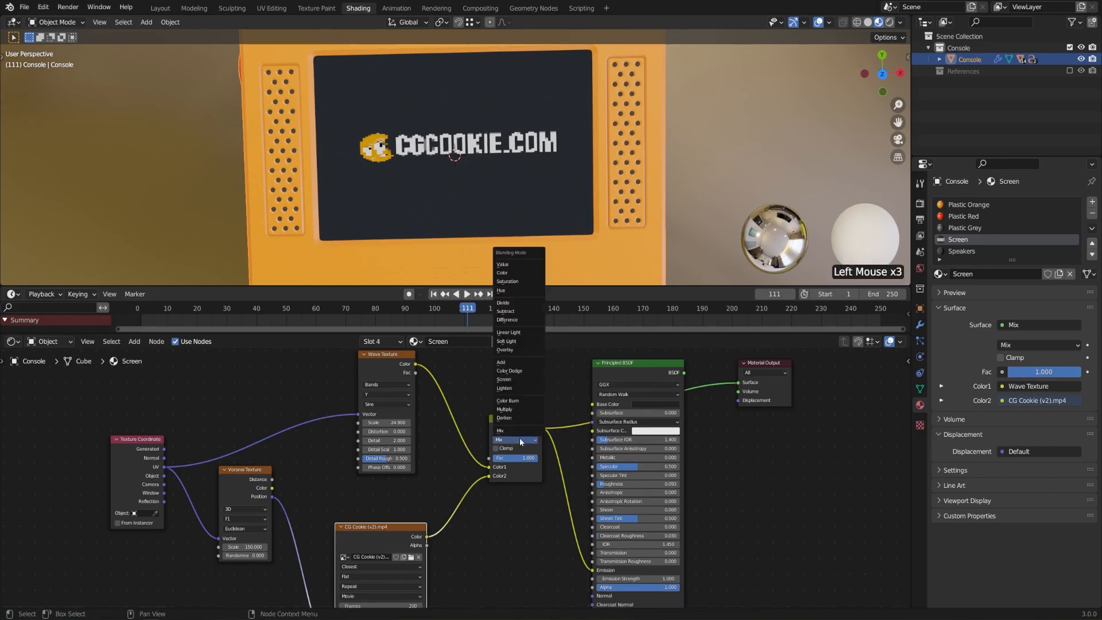
left_click(522, 408)
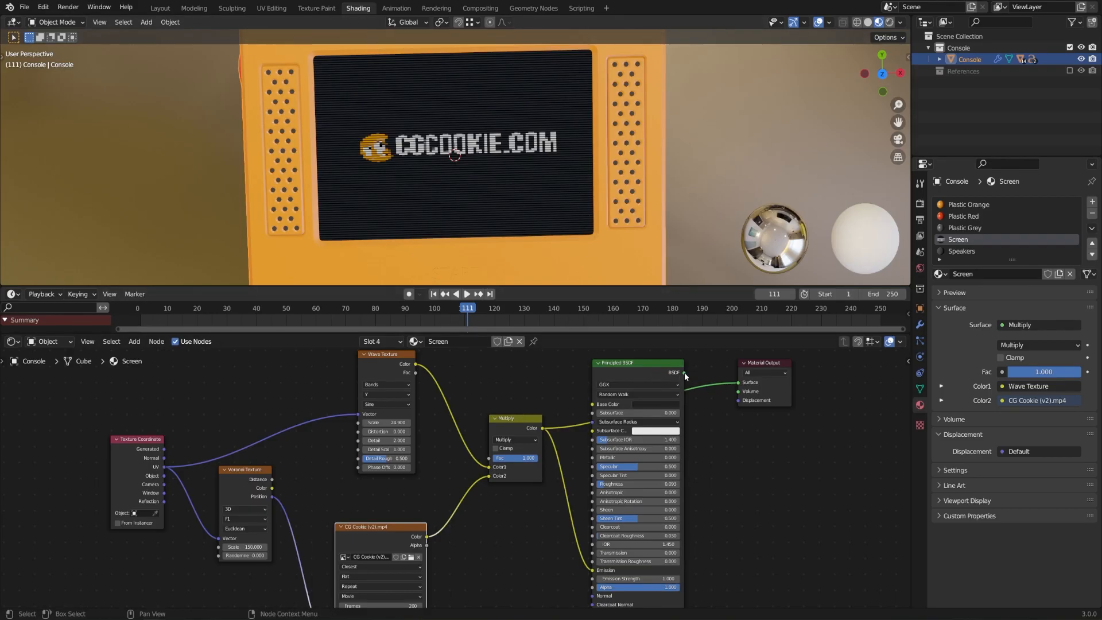
Reconnect the Principled BSDF to the Material Output's Surface and preview the console's screen in Rendered viewport shading.
left_click_drag(684, 373, 720, 381)
left_click_drag(722, 428, 743, 433)
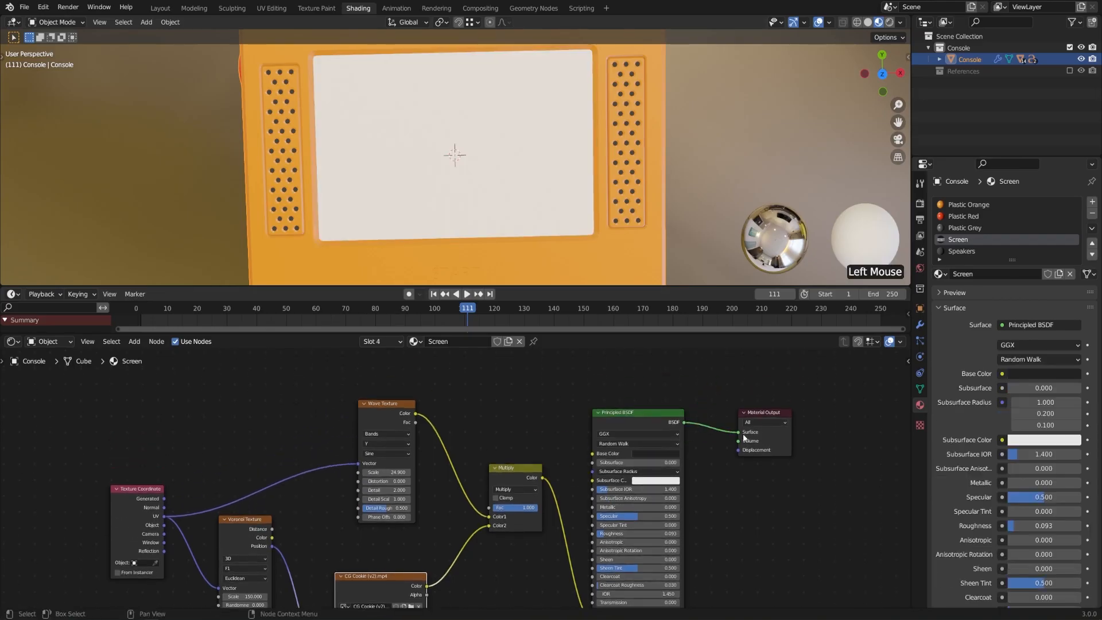
middle_click_drag(617, 272, 700, 159)
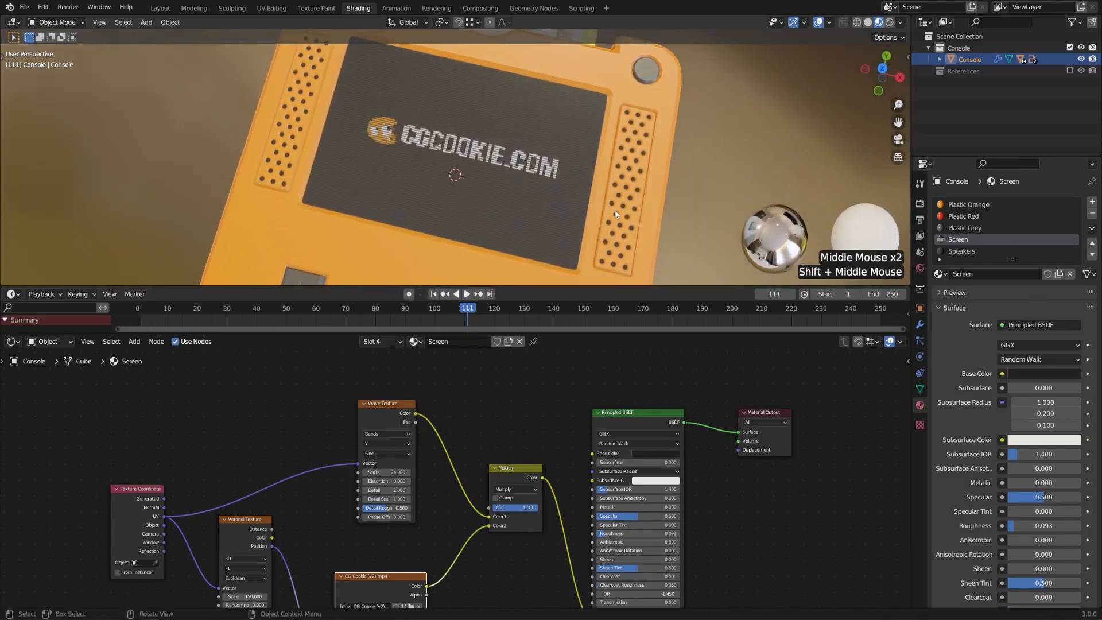
left_click(890, 21)
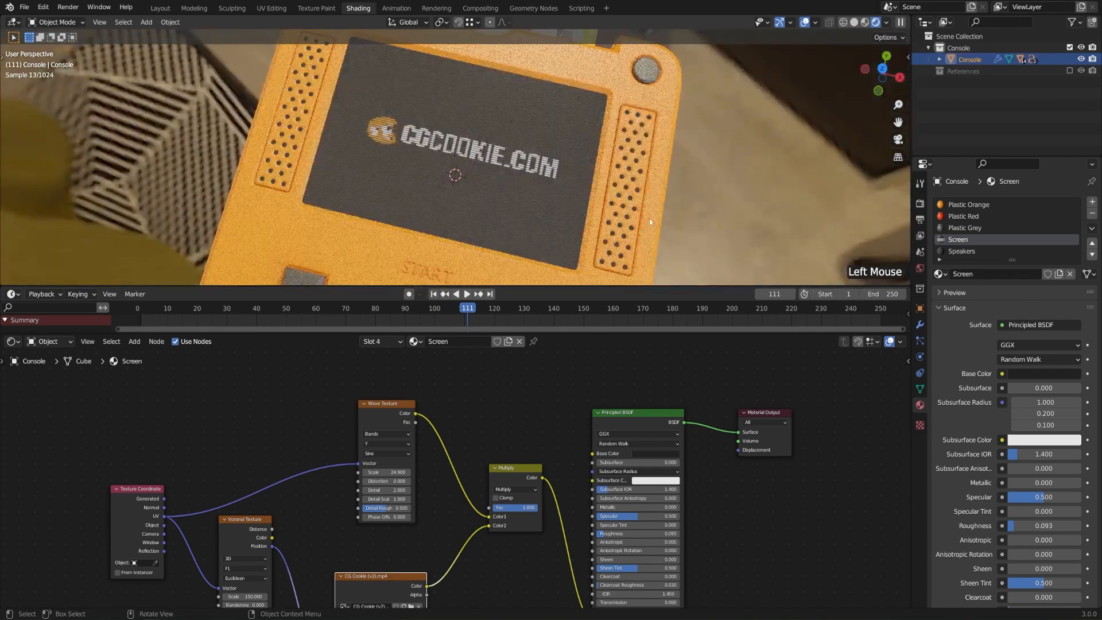
middle_click_drag(700, 157, 565, 208)
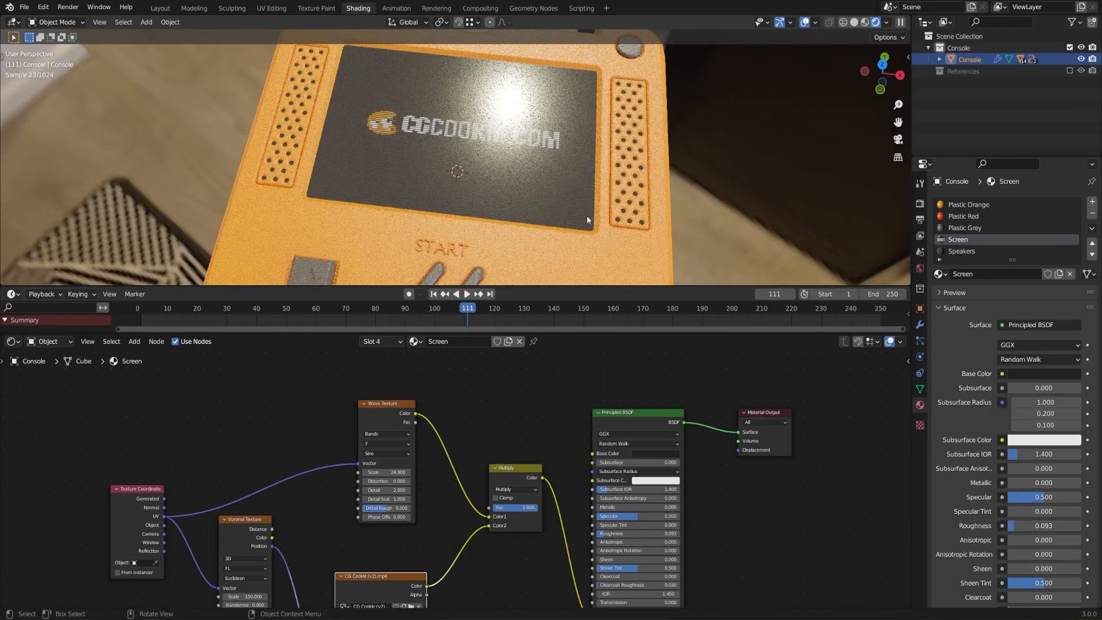
Set the Screen material's Roughness to about 0.174 and Clearcoat to 1, and check the reflections on the console's screen.
middle_click_drag(642, 383, 591, 356)
scroll(710, 473, "up", 2)
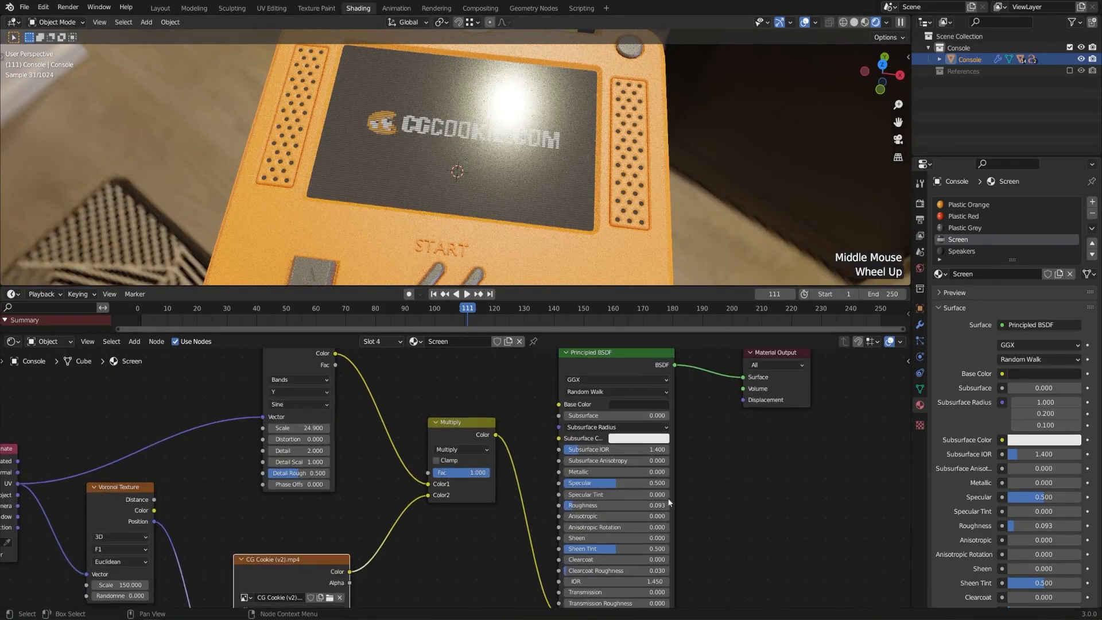
left_click(608, 505)
left_click_drag(608, 504, 641, 514)
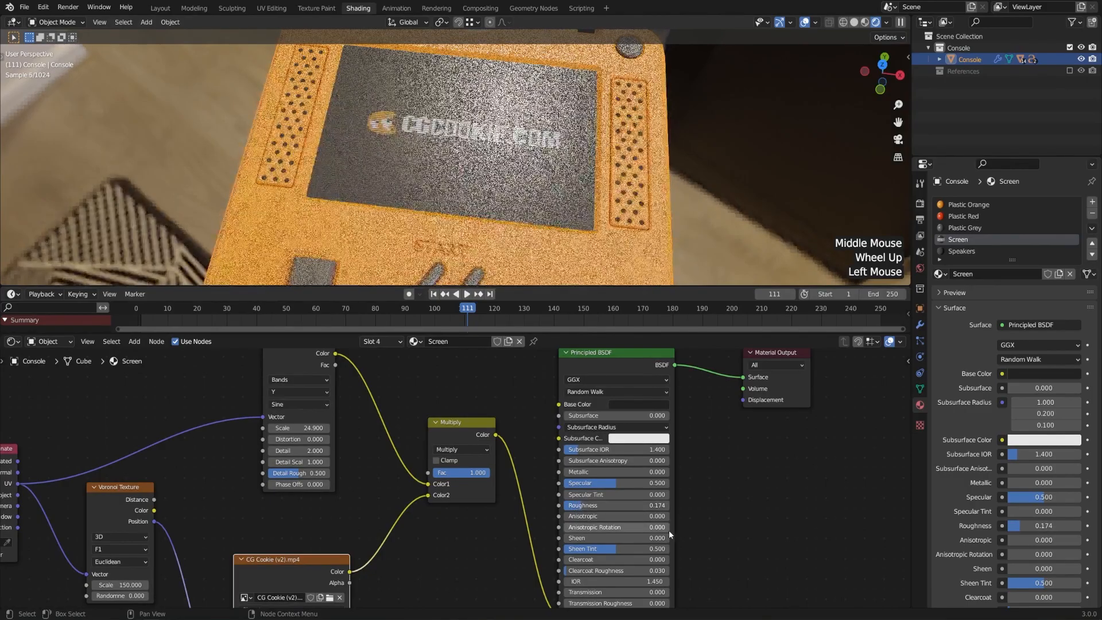
middle_click_drag(583, 571, 572, 498)
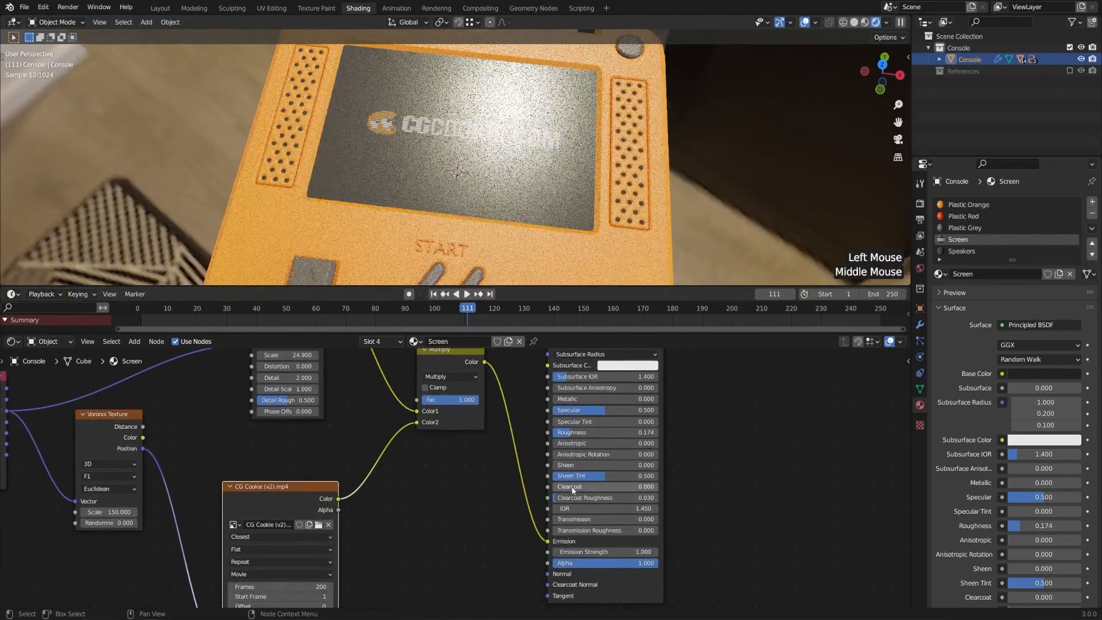
left_click_drag(567, 491, 658, 491)
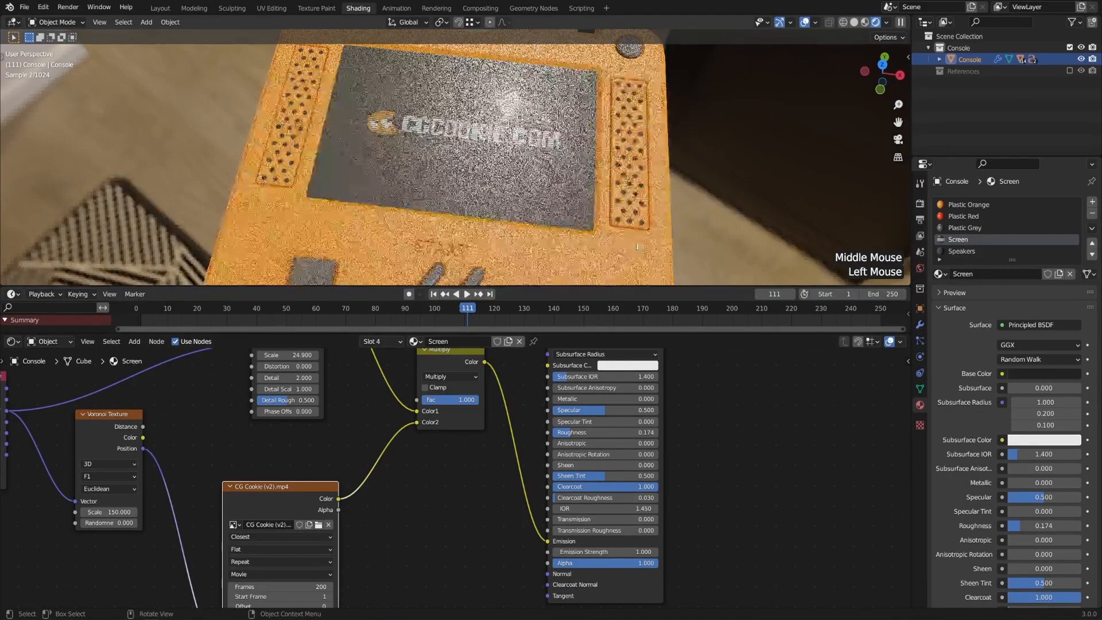
middle_click_drag(617, 243, 658, 228)
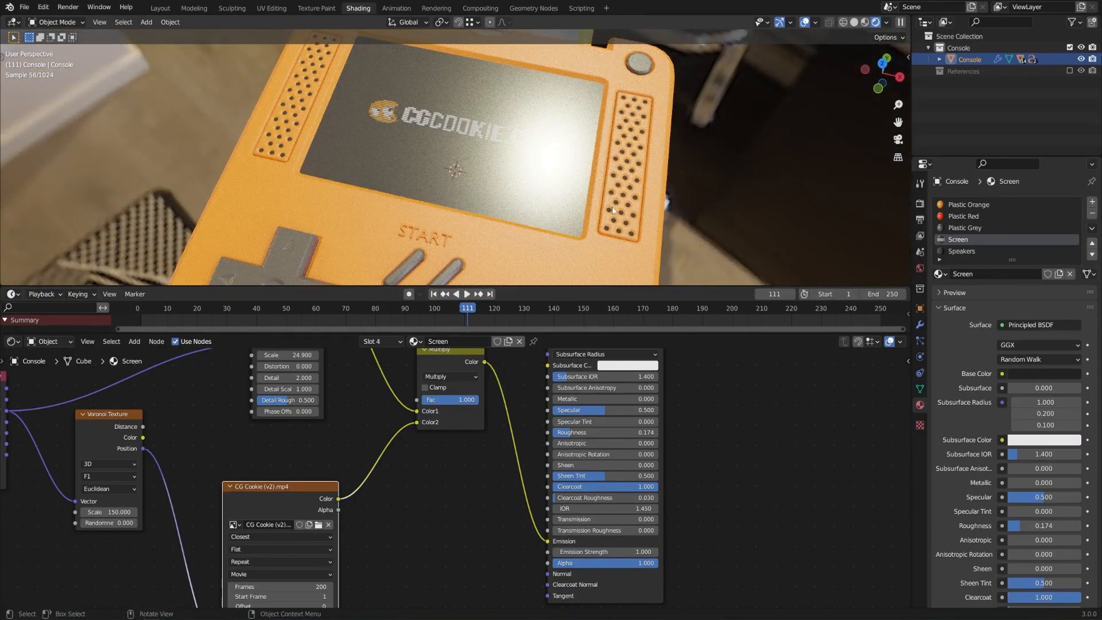
middle_click_drag(623, 213, 637, 236)
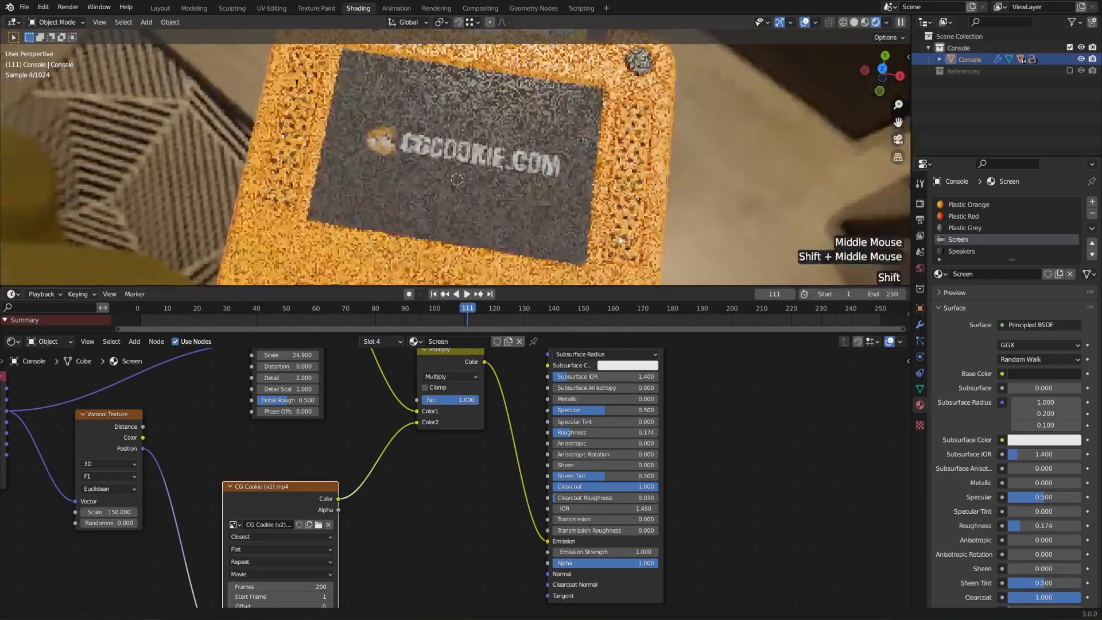